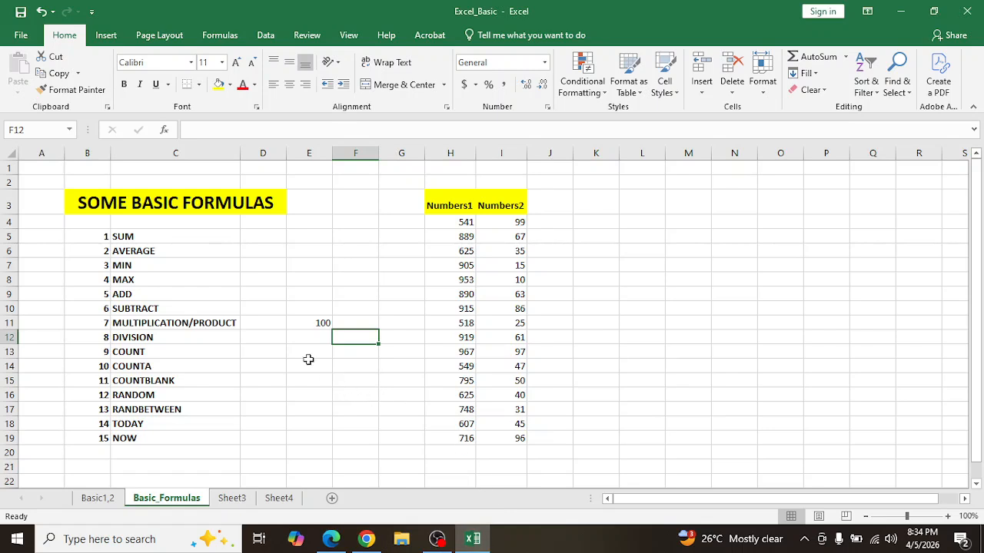
pyautogui.click(250, 238)
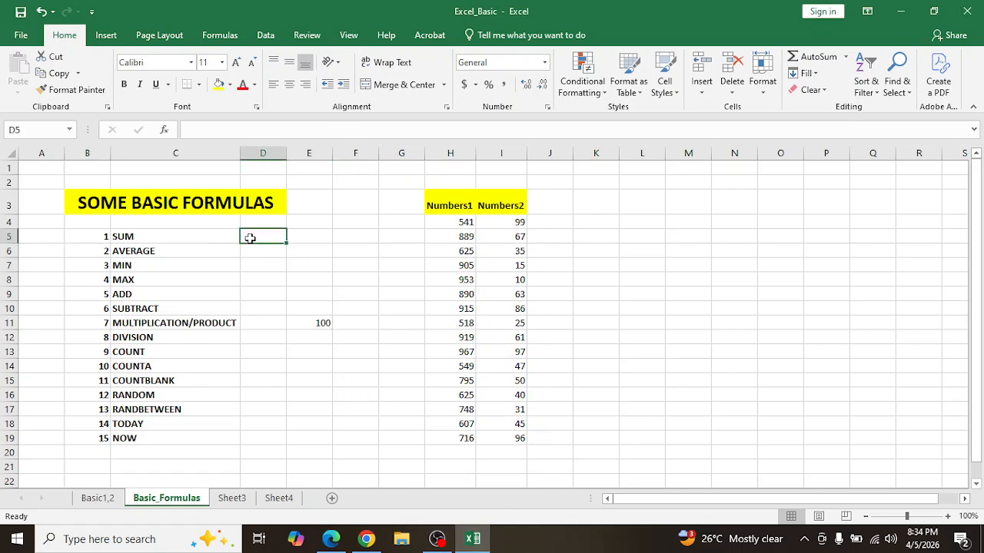
pyautogui.press('Left')
pyautogui.press('Left')
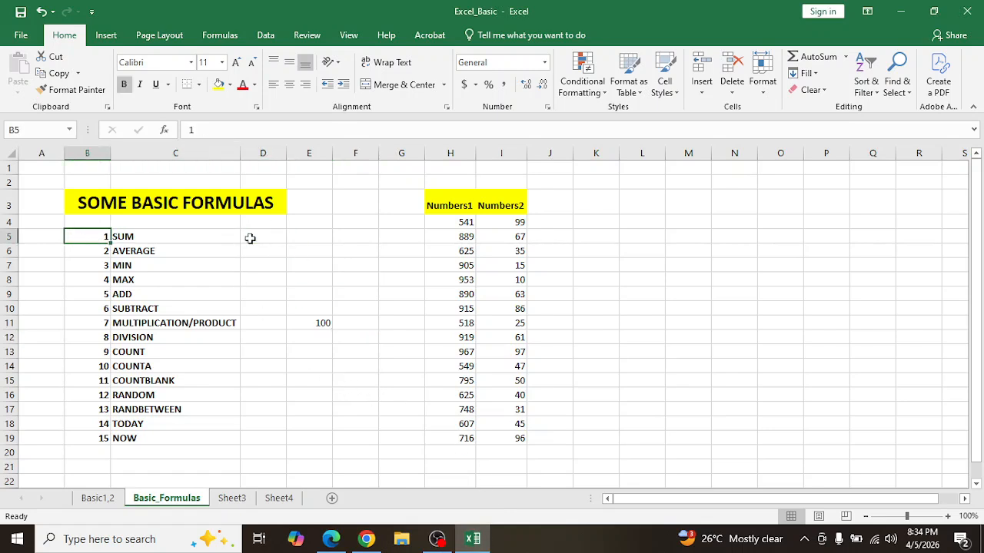
pyautogui.press('Right')
pyautogui.press('Left')
pyautogui.press('Right')
pyautogui.press('Left')
pyautogui.press('Right')
pyautogui.press('Right')
pyautogui.press('Left')
pyautogui.press('Left')
pyautogui.press('Right')
pyautogui.press('Right')
pyautogui.press('Left')
pyautogui.press('Left')
pyautogui.press('Up')
pyautogui.press('Up')
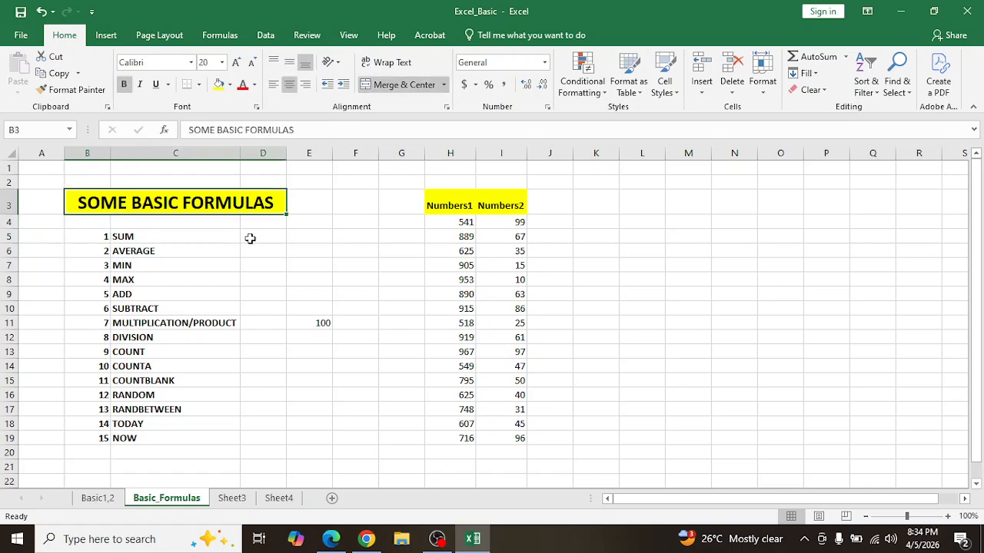
pyautogui.press('Down')
pyautogui.press('Down')
pyautogui.press('Down')
pyautogui.press('Up')
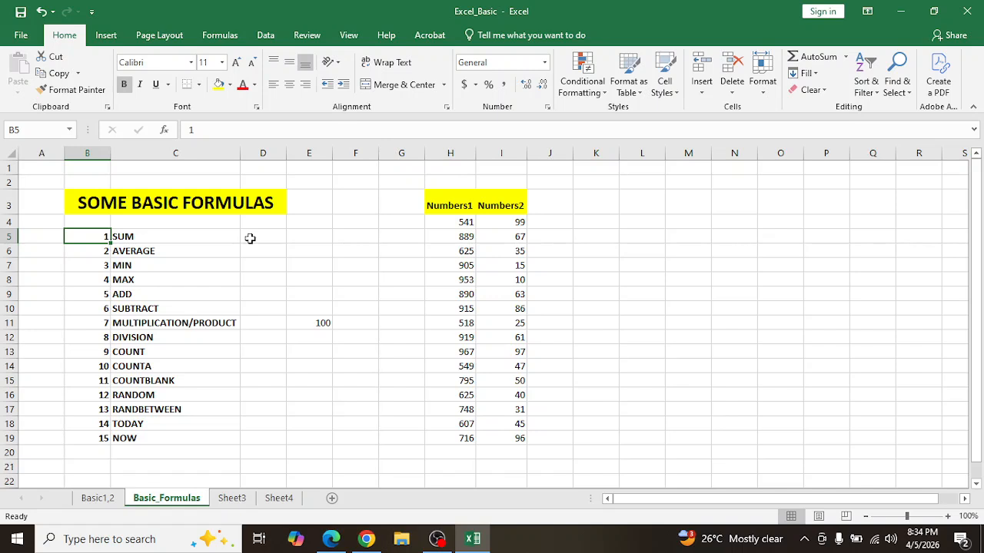
# Look through the list of basic formula names below the SOME BASIC FORMULAS title
pyautogui.press('Right')
pyautogui.press('Left')
pyautogui.press('Right')
pyautogui.press('Down')
pyautogui.press('Down')
pyautogui.press('Down')
pyautogui.press('Down')
pyautogui.press('Down')
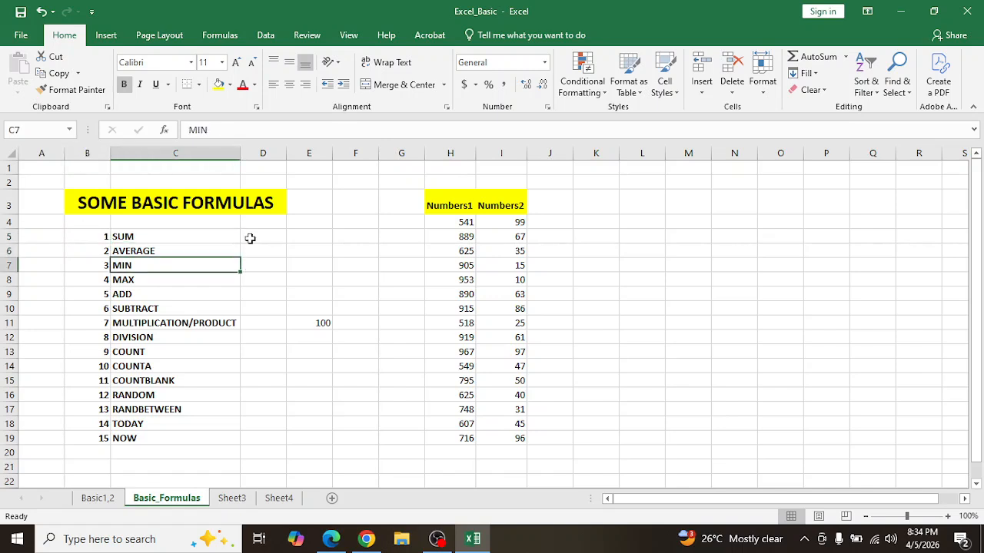
pyautogui.press('Down')
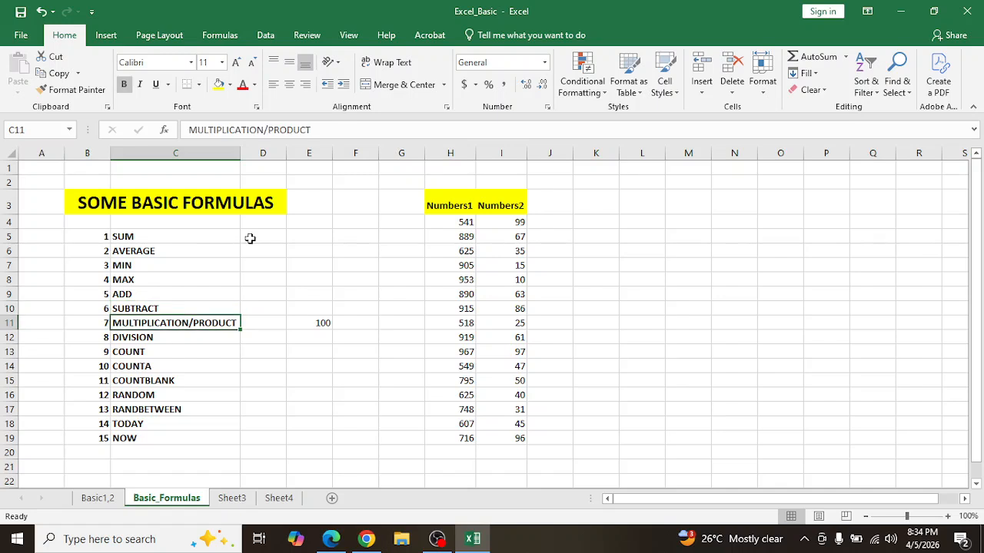
pyautogui.press('Down')
pyautogui.press('Down')
pyautogui.press('Up')
pyautogui.press('Up')
pyautogui.hotkey('ctrl', 'Up')
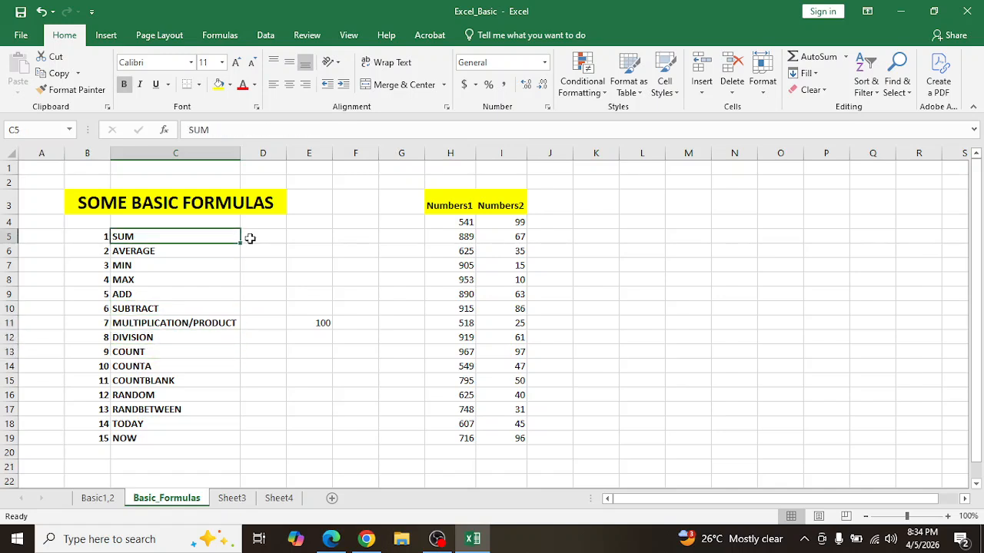
pyautogui.press('Down')
pyautogui.press('Up')
pyautogui.press('Left')
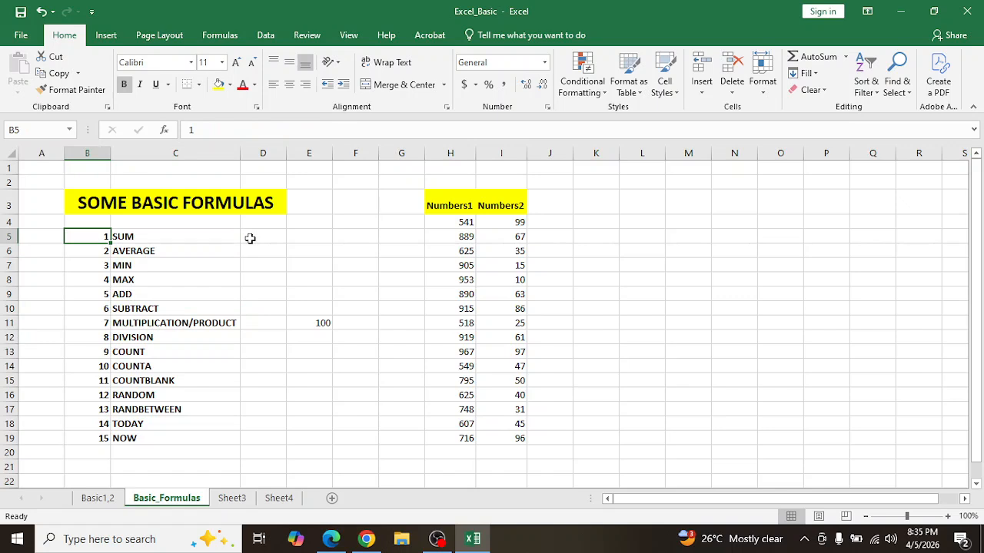
pyautogui.press('Right')
pyautogui.press('Right')
pyautogui.press('Right')
pyautogui.press('Left')
pyautogui.press('Left')
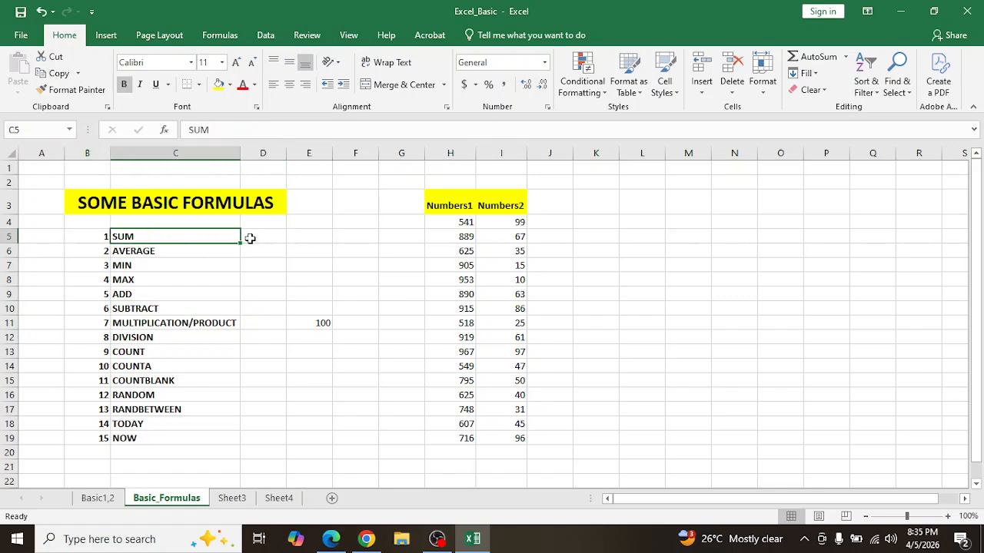
pyautogui.press('Left')
pyautogui.press('Right')
pyautogui.press('Right')
pyautogui.press('Left')
pyautogui.press('Right')
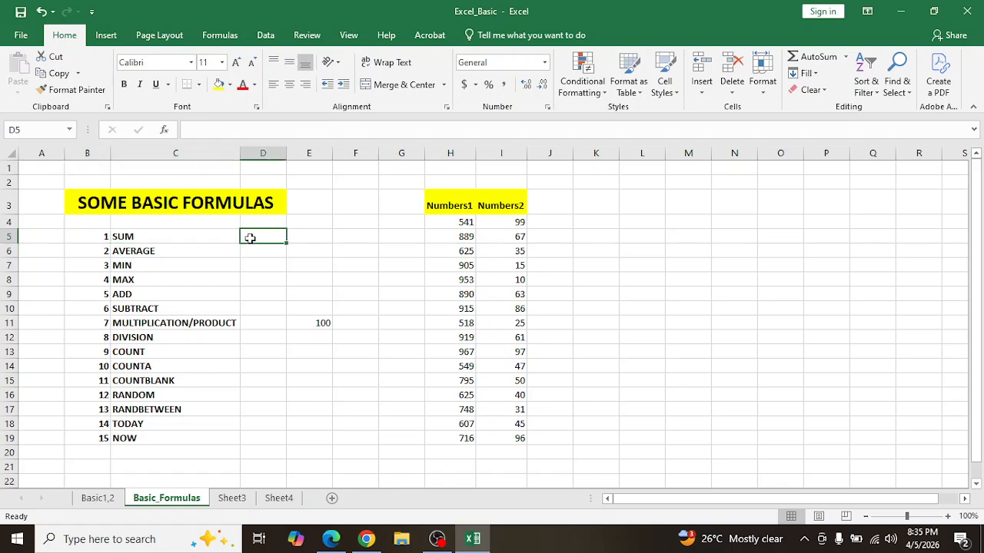
pyautogui.press('Right')
pyautogui.press('Left')
pyautogui.press('Right')
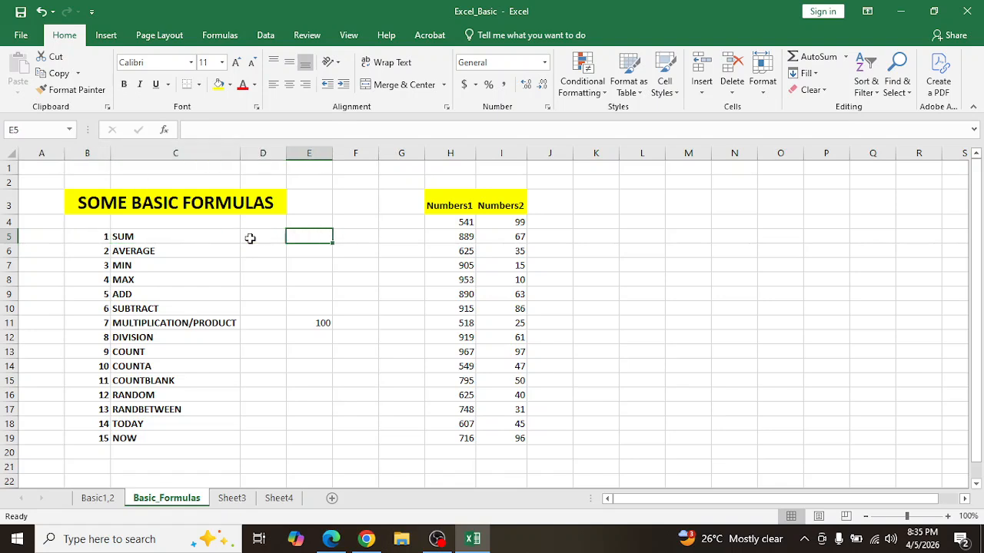
pyautogui.press('Right')
pyautogui.press('Left')
pyautogui.press('Left')
pyautogui.press('Right')
pyautogui.press('Right')
pyautogui.press('Right')
pyautogui.press('Right')
pyautogui.press('Right')
pyautogui.press('Right')
pyautogui.press('Right')
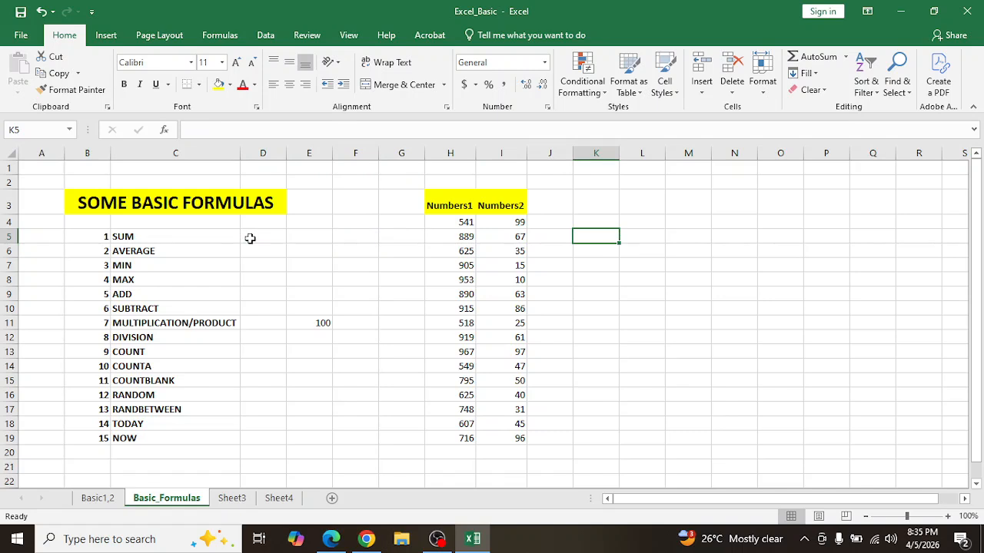
pyautogui.write('=')
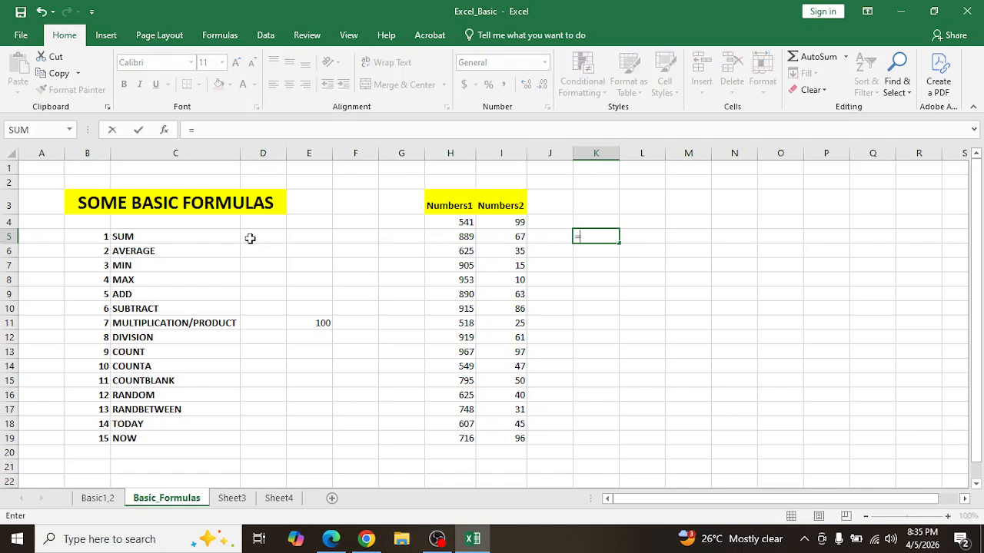
pyautogui.write('total')
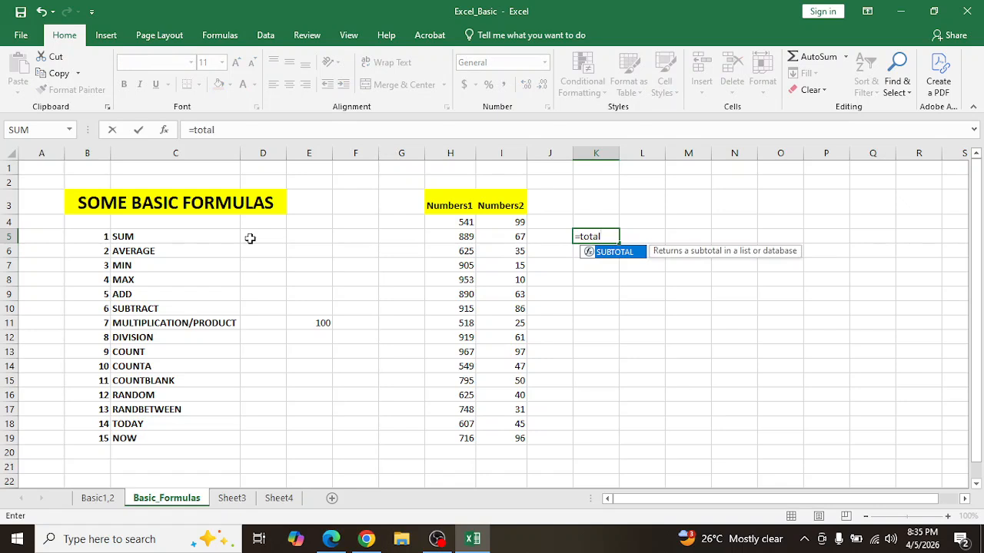
pyautogui.press('Escape')
pyautogui.press('Escape')
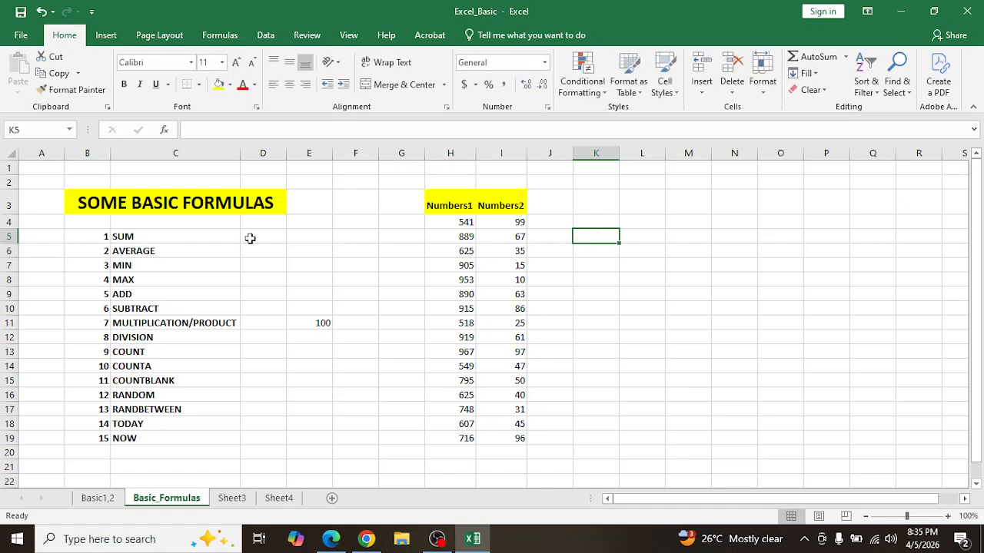
# Change the SUM label in cell C5 to SUM/TOTAL
pyautogui.press('Left')
pyautogui.press('Left')
pyautogui.press('Left')
pyautogui.press('Left')
pyautogui.press('Left')
pyautogui.press('Left')
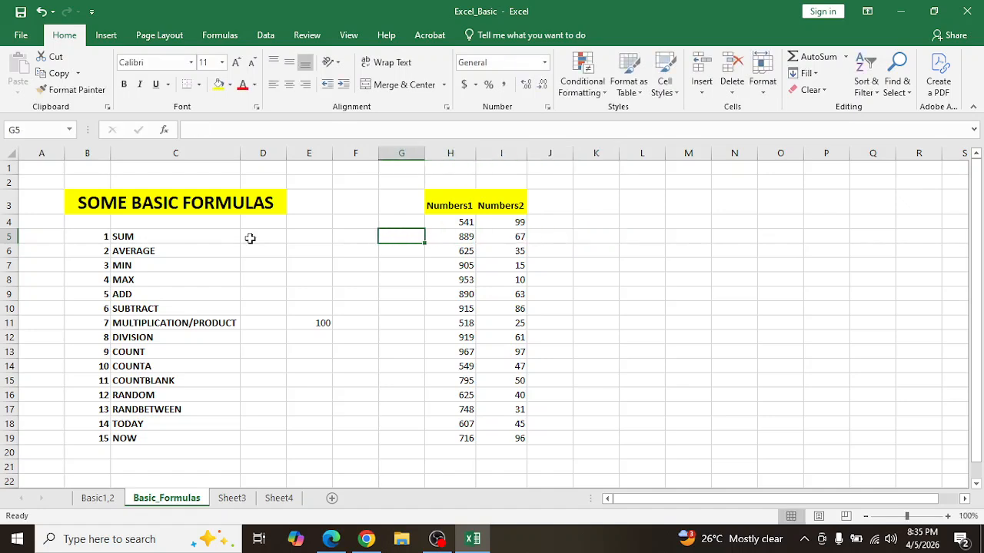
pyautogui.press('Left')
pyautogui.press('Left')
pyautogui.press('F2')
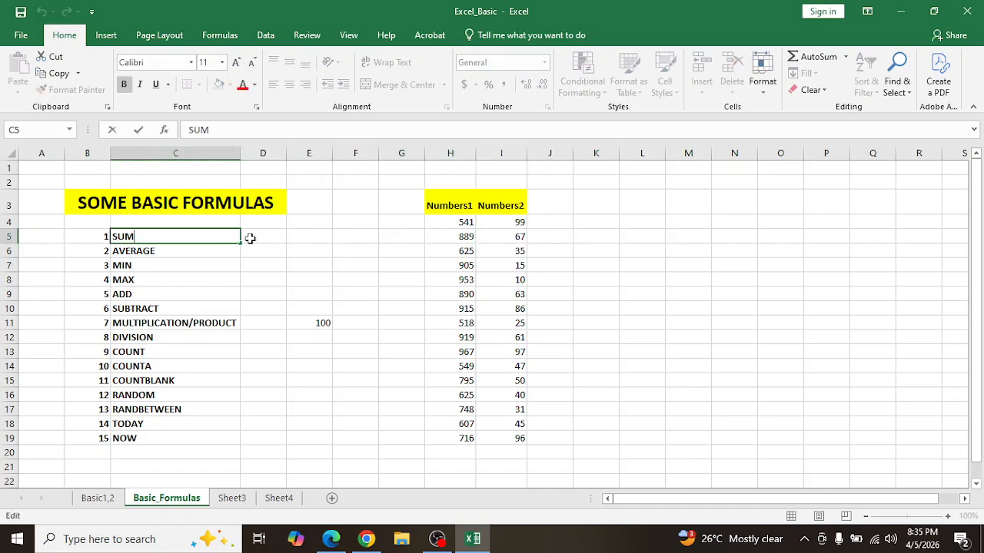
pyautogui.write('/TOTAL')
pyautogui.press('Return')
pyautogui.press('Up')
# Examine the first values in the Numbers1 and Numbers2 columns
pyautogui.click(250, 239)
pyautogui.press('Left')
pyautogui.press('Right')
pyautogui.press('Right')
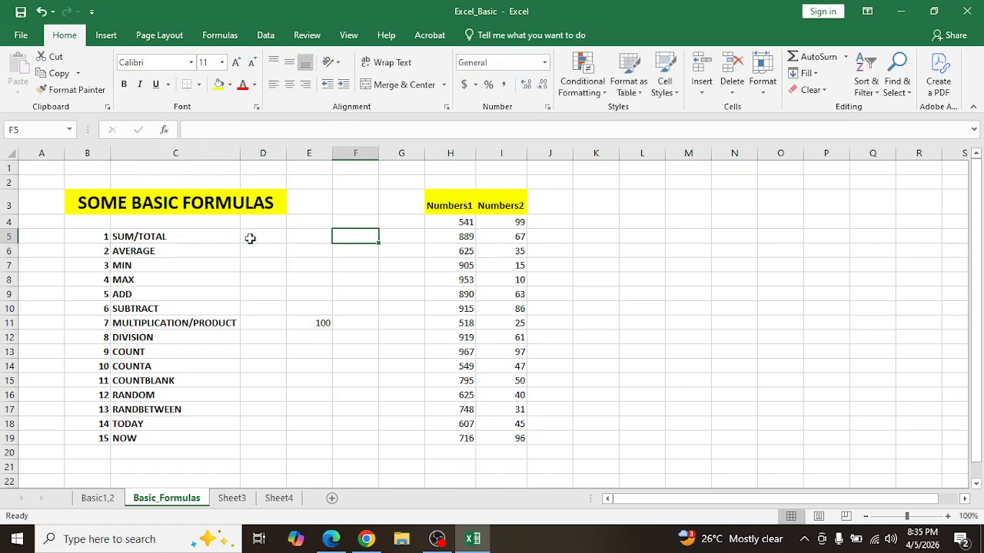
pyautogui.press('Right')
pyautogui.press('Right')
pyautogui.press('Right')
pyautogui.press('Right')
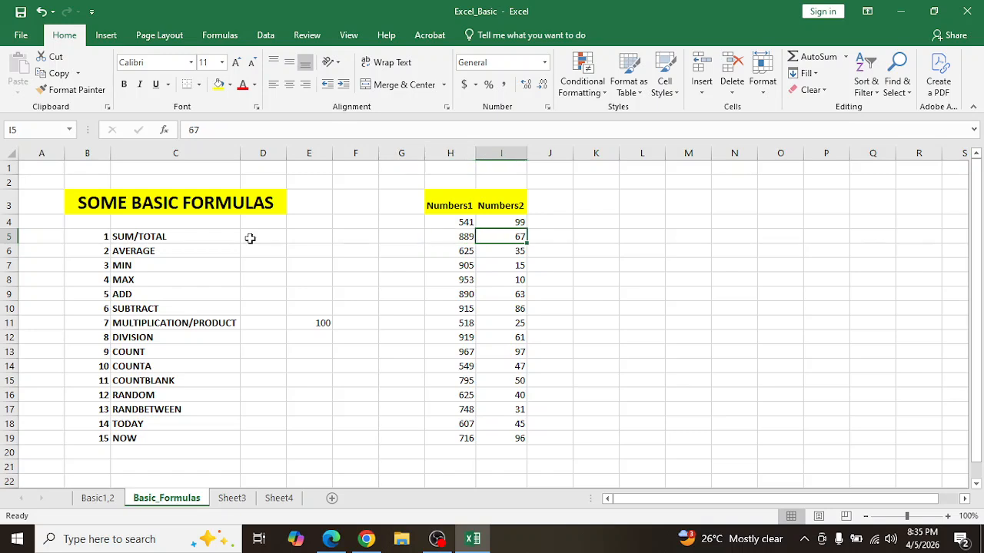
pyautogui.press('Left')
pyautogui.press('Up')
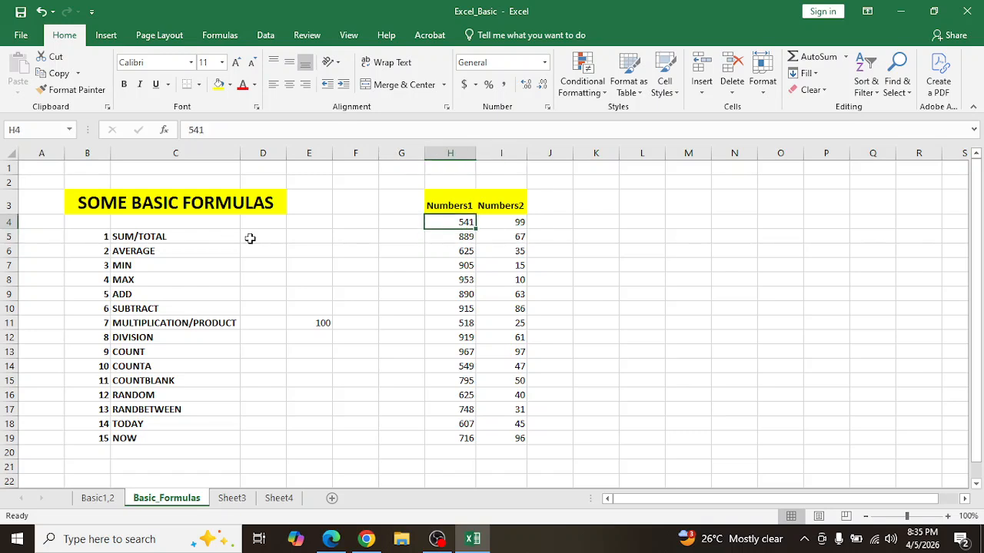
pyautogui.press('Down')
pyautogui.press('Up')
pyautogui.press('Down')
pyautogui.press('Up')
pyautogui.press('Down')
pyautogui.press('Down')
pyautogui.press('Down')
pyautogui.press('Right')
pyautogui.press('Left')
pyautogui.press('Up')
pyautogui.press('Up')
pyautogui.press('Up')
# Total the Numbers1 values H4:H19 with AutoSum in cell H20, and clear the cell again
pyautogui.hotkey('ctrl', 'Down')
pyautogui.press('Down')
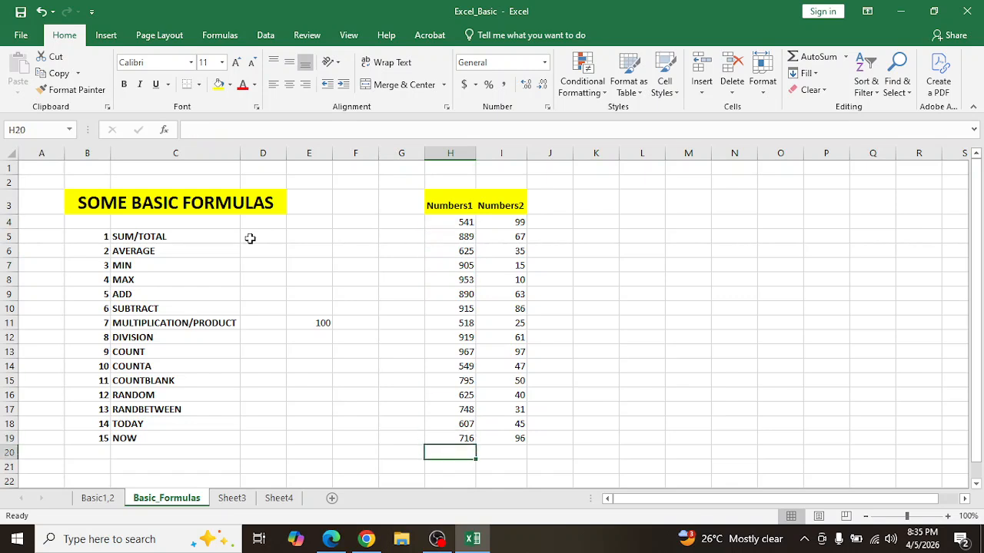
pyautogui.hotkey('alt', '=')
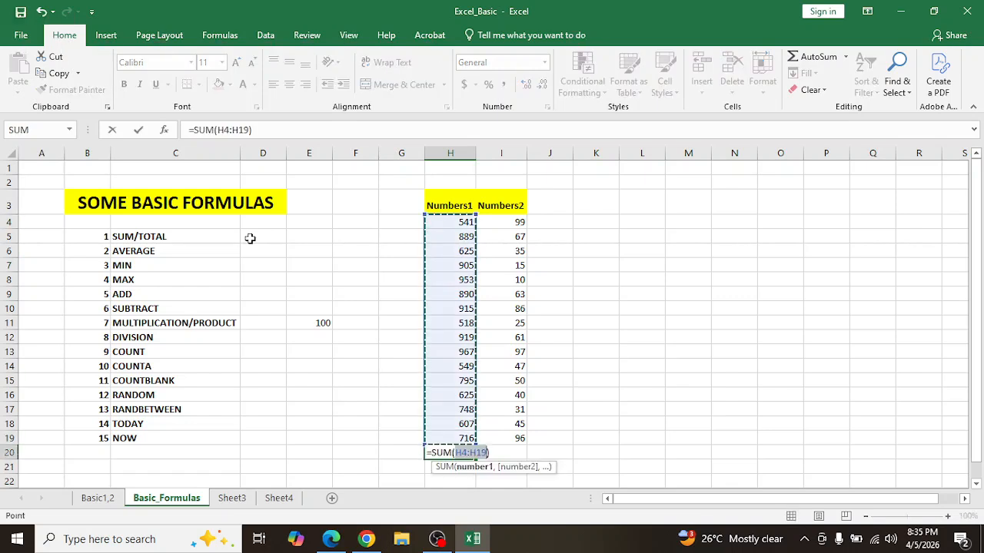
pyautogui.press('Return')
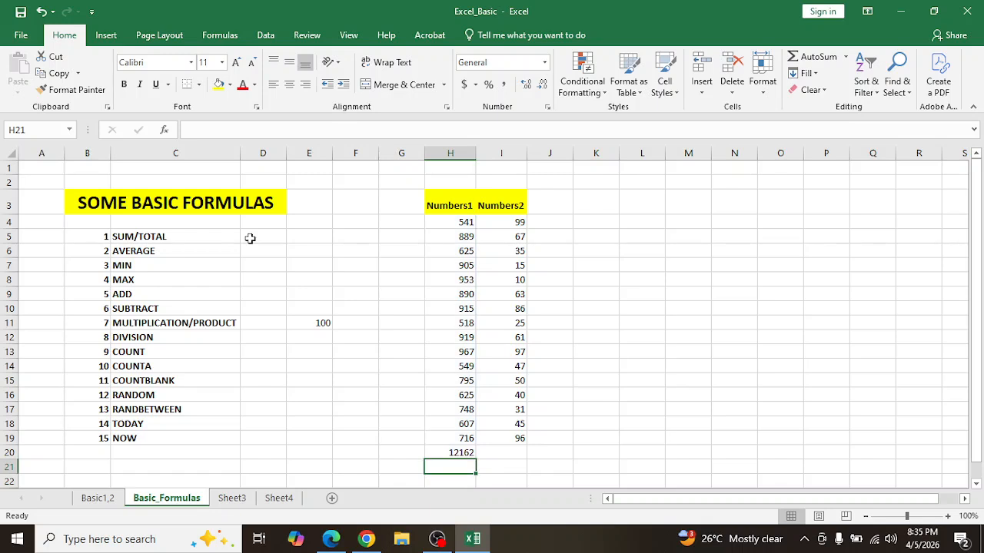
pyautogui.press('Up')
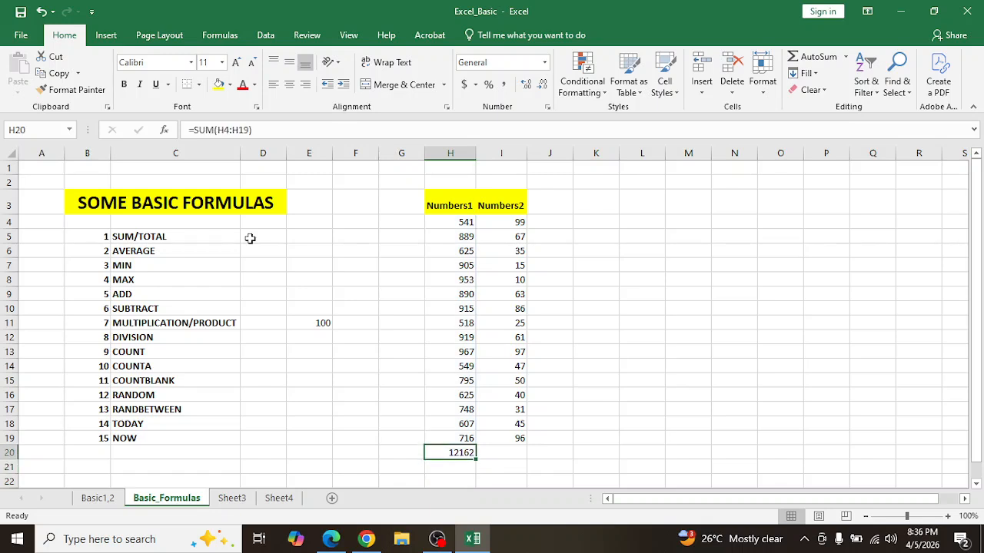
pyautogui.press('Delete')
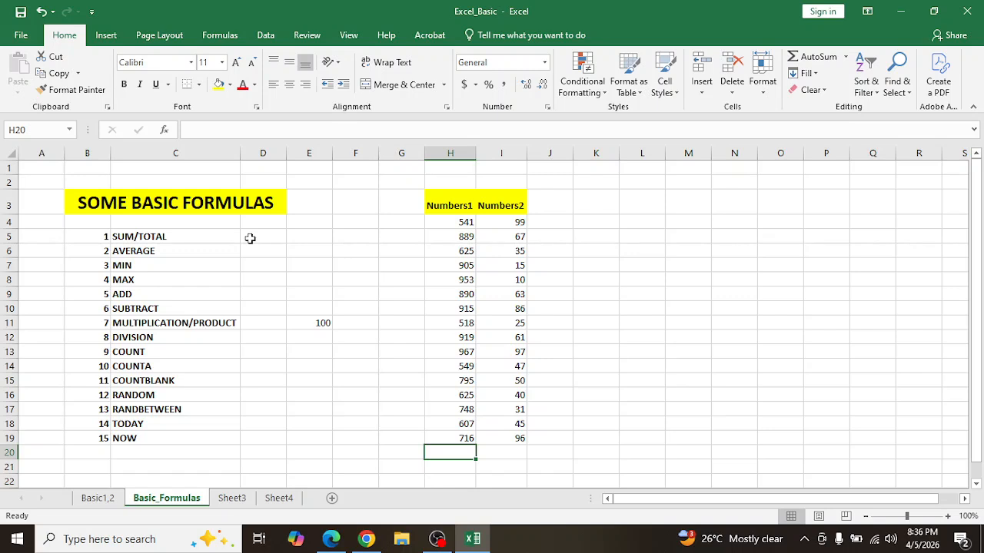
# Add the first three Numbers1 values in cell H20 with the formula =H4+H5+H6, and clear the cell again
pyautogui.press('Down')
pyautogui.press('Up')
pyautogui.write('=')
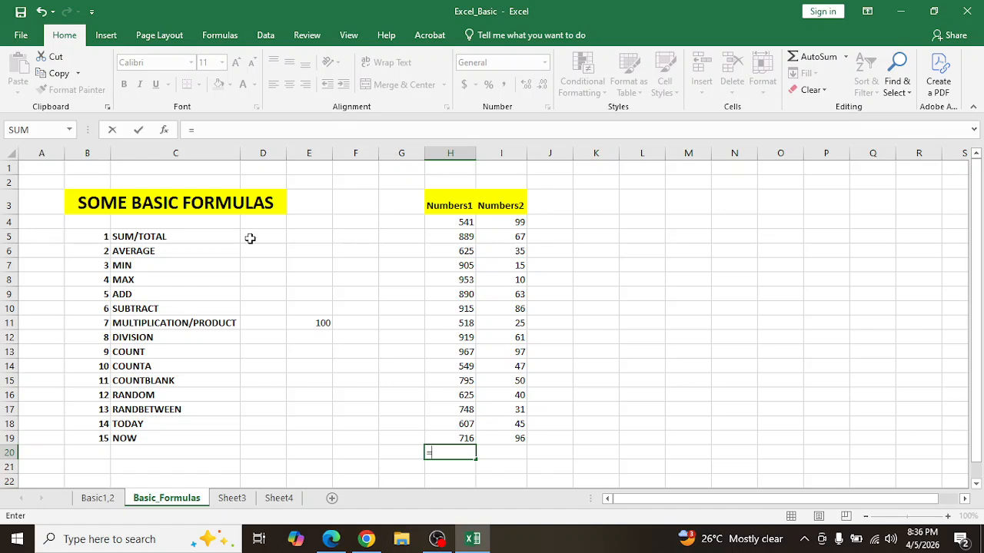
pyautogui.press('Up')
pyautogui.press('Up')
pyautogui.press('Up')
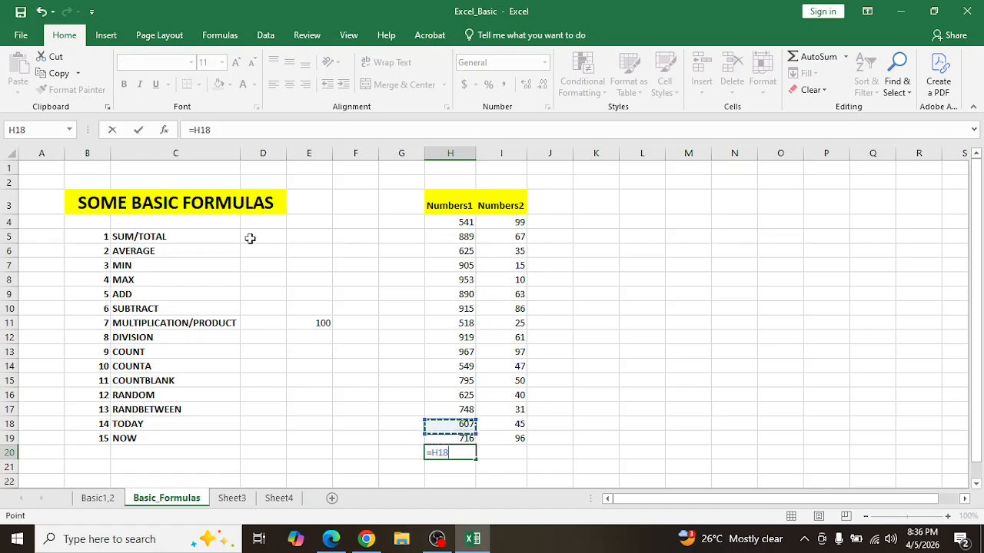
pyautogui.hotkey('ctrl', 'Up')
pyautogui.press('Down')
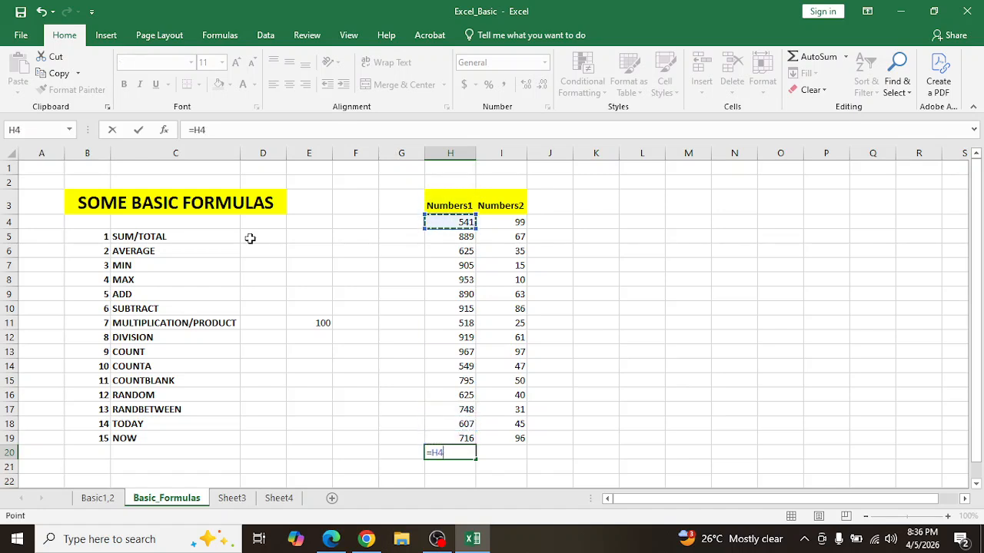
pyautogui.write('+')
pyautogui.press('Up')
pyautogui.press('Up')
pyautogui.press('Up')
pyautogui.press('Up')
pyautogui.press('Up')
pyautogui.press('Up')
pyautogui.press('Up')
pyautogui.press('Up')
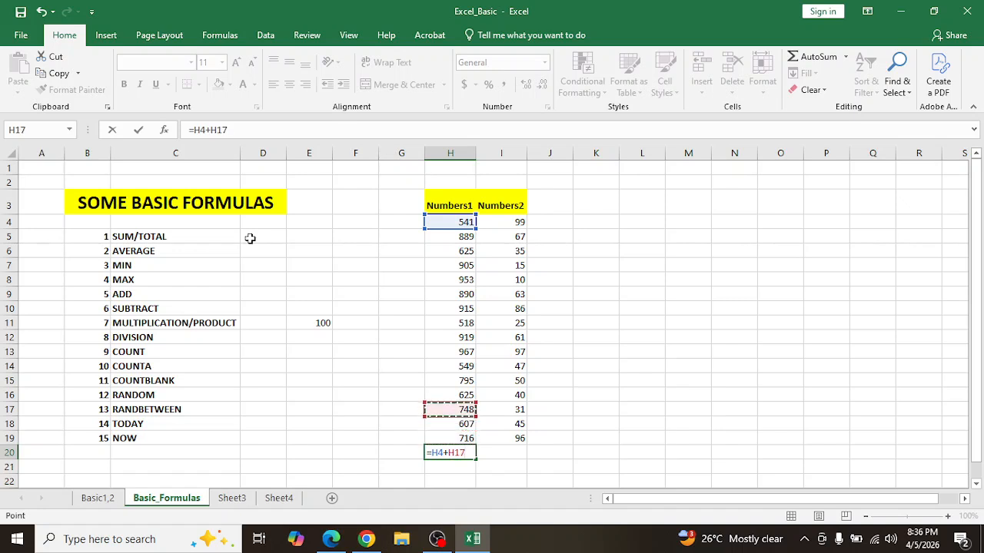
pyautogui.press('Up')
pyautogui.press('Up')
pyautogui.press('Up')
pyautogui.press('Up')
pyautogui.press('Up')
pyautogui.press('Up')
pyautogui.press('Up')
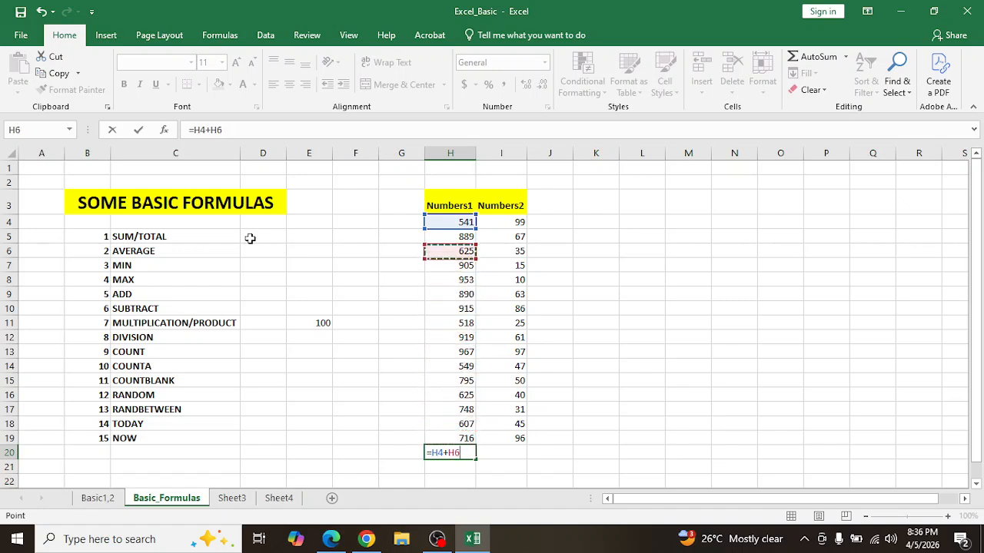
pyautogui.write('+')
pyautogui.press('Up')
pyautogui.press('Up')
pyautogui.press('Up')
pyautogui.press('Up')
pyautogui.press('Up')
pyautogui.press('Up')
pyautogui.press('Up')
pyautogui.press('Up')
pyautogui.press('Up')
pyautogui.press('Up')
pyautogui.press('Up')
pyautogui.press('Up')
pyautogui.press('Up')
pyautogui.press('Up')
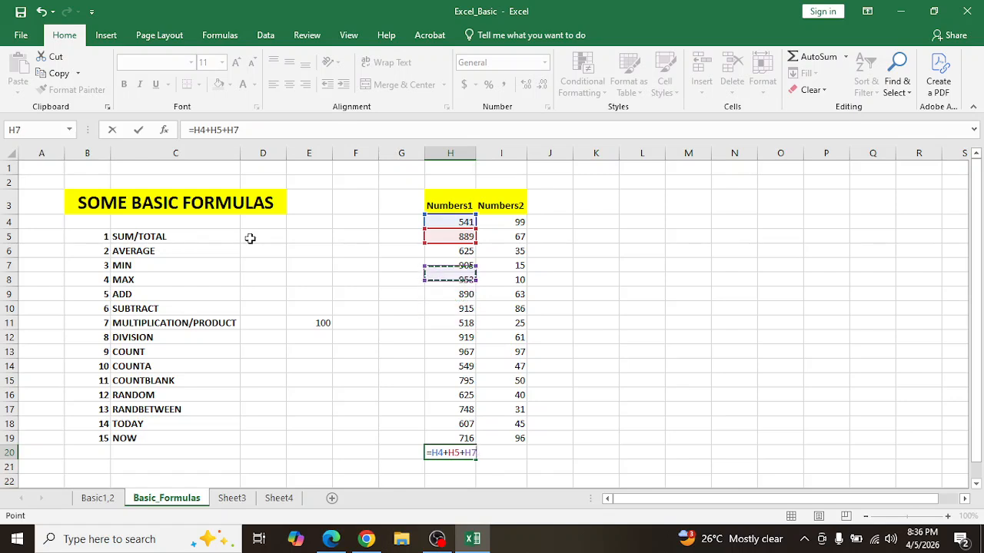
pyautogui.press('Return')
pyautogui.press('Up')
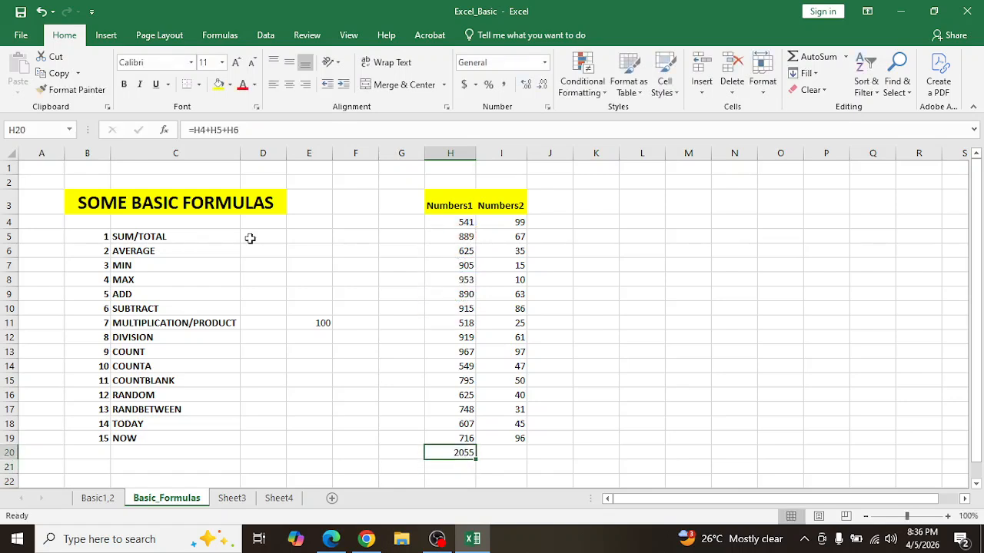
pyautogui.press('Delete')
# Sum the first seven Numbers1 values in cell H20 with the formula =SUM(H4:H10), and clear the cell again
pyautogui.write('=')
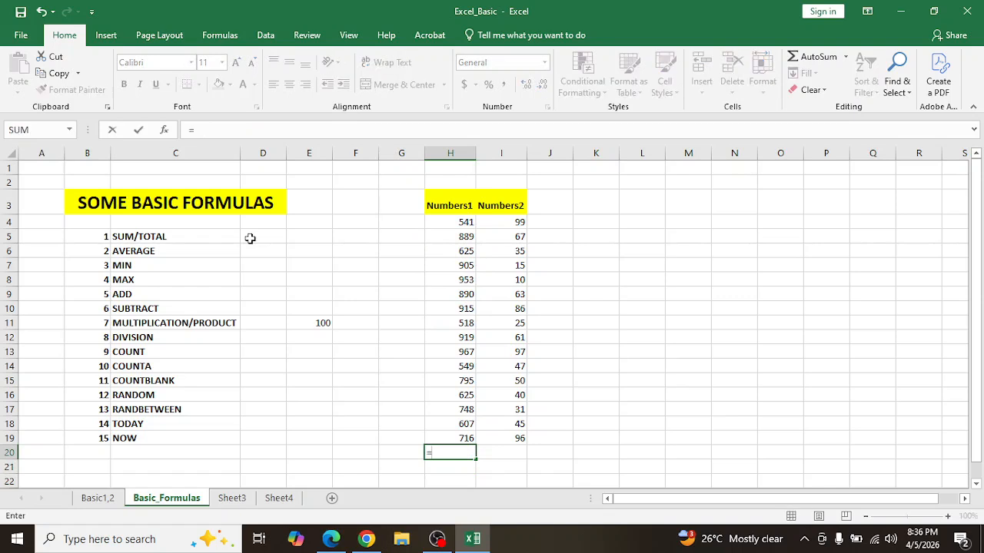
pyautogui.write('SUM')
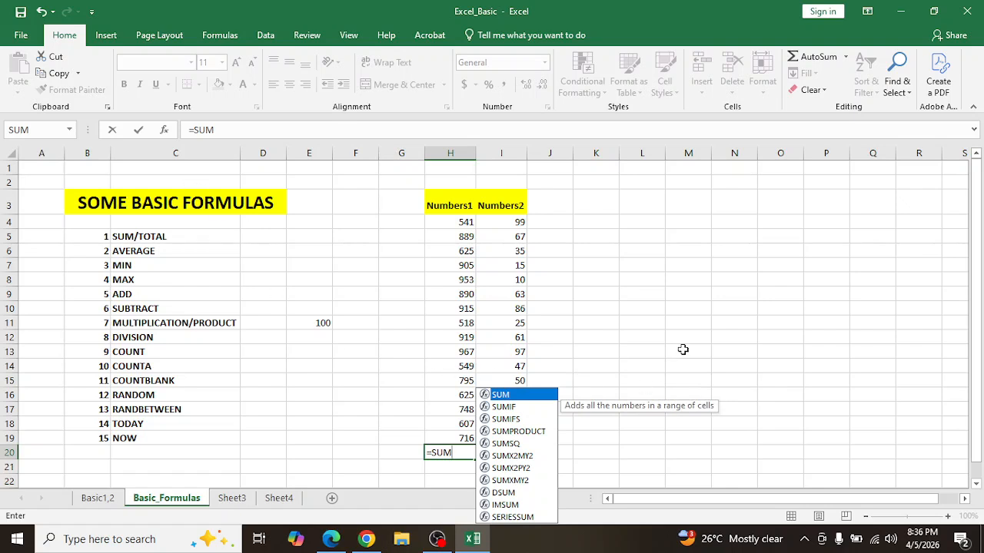
pyautogui.write('(')
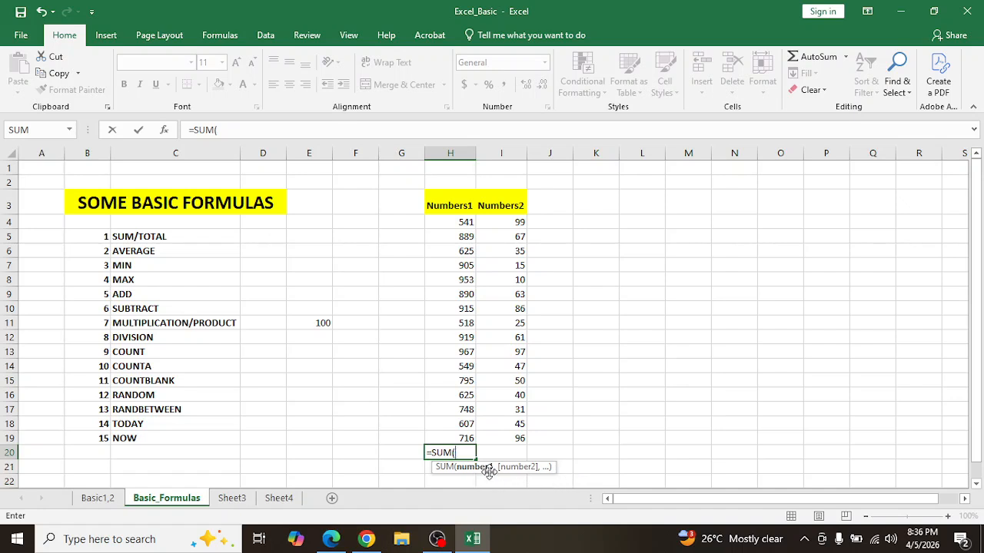
pyautogui.press('Up')
pyautogui.press('Up')
pyautogui.press('Up')
pyautogui.press('Up')
pyautogui.press('Up')
pyautogui.press('Up')
pyautogui.press('Up')
pyautogui.press('Up')
pyautogui.press('Up')
pyautogui.press('Up')
pyautogui.press('Up')
pyautogui.press('Up')
pyautogui.press('Up')
pyautogui.press('Up')
pyautogui.press('Up')
pyautogui.press('Up')
pyautogui.hotkey('shift', 'Down')
pyautogui.hotkey('shift', 'Down')
pyautogui.hotkey('shift', 'Down')
pyautogui.hotkey('shift', 'Down')
pyautogui.hotkey('shift', 'Down')
pyautogui.hotkey('shift', 'Down')
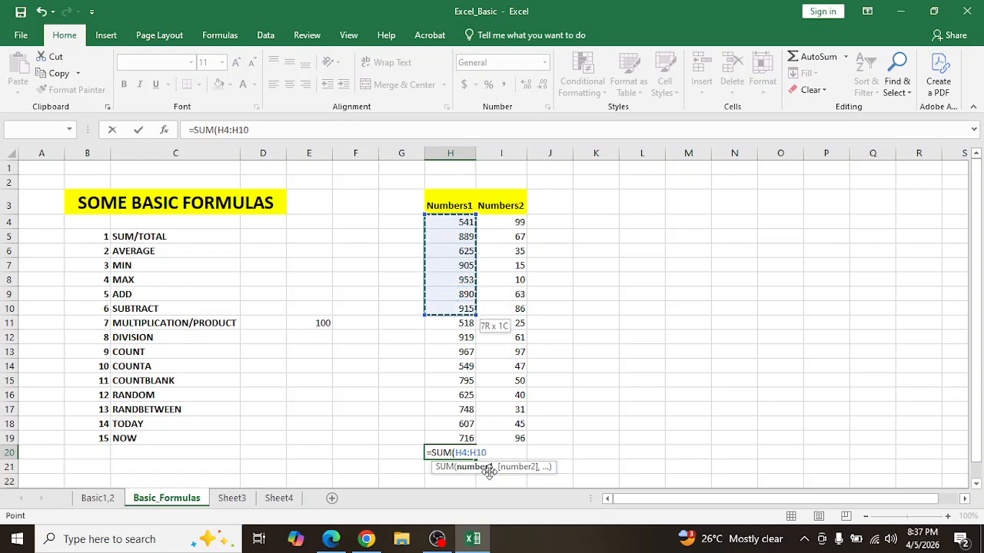
pyautogui.write(')')
pyautogui.press('Return')
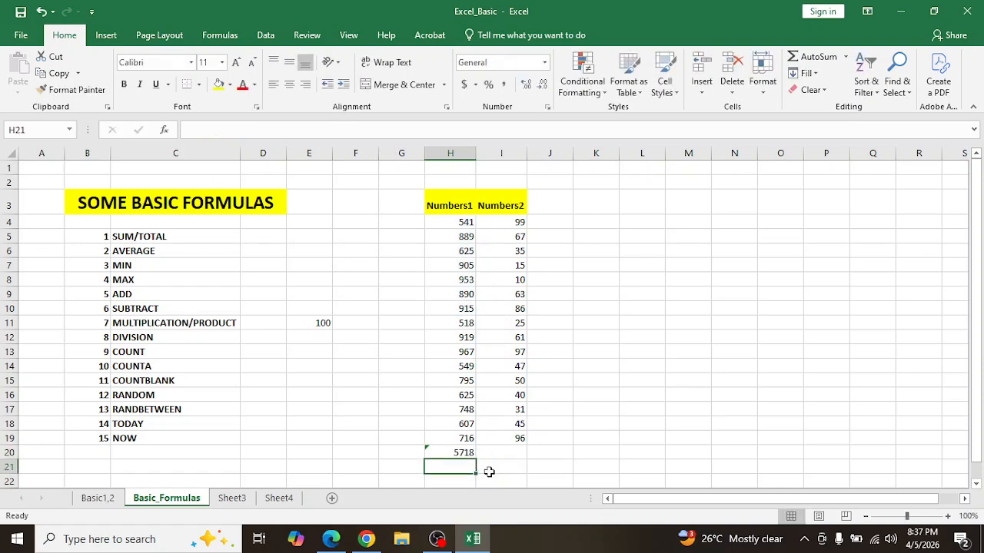
pyautogui.press('Up')
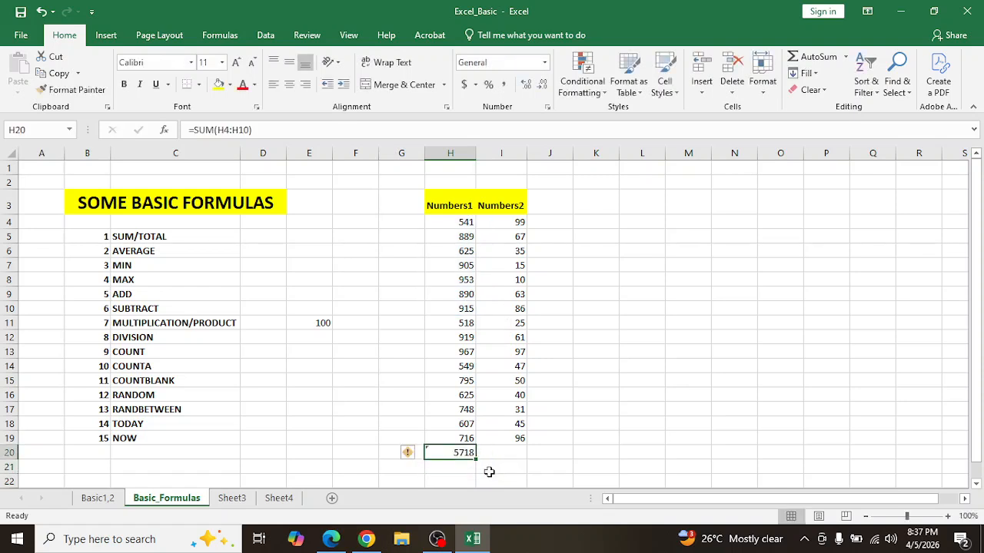
pyautogui.press('Delete')
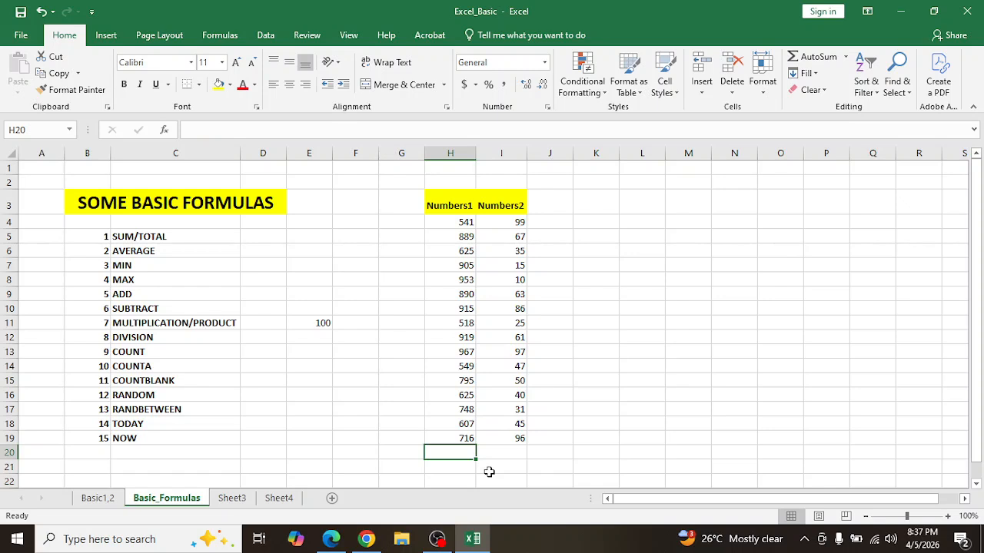
# Sum the whole Numbers1 column in cell H20 with the formula =SUM(H4:H19), and clear the cell again
pyautogui.write('=')
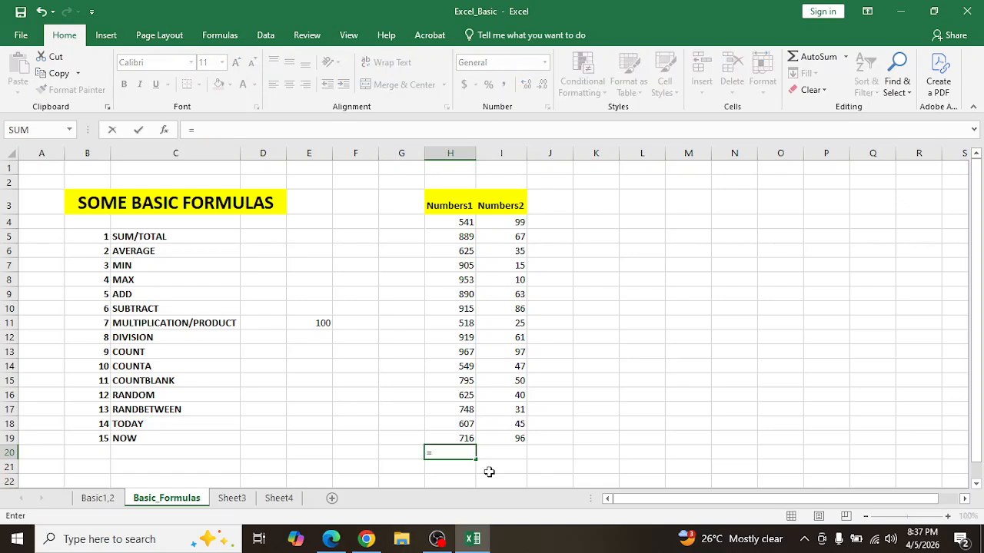
pyautogui.write('SUM(')
pyautogui.press('Up')
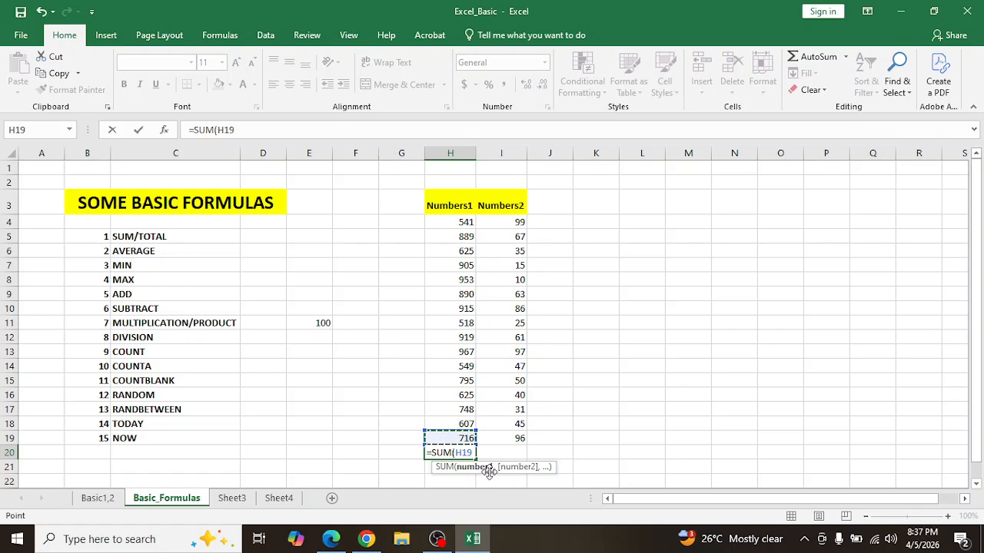
pyautogui.hotkey('ctrl', 'shift', 'Up')
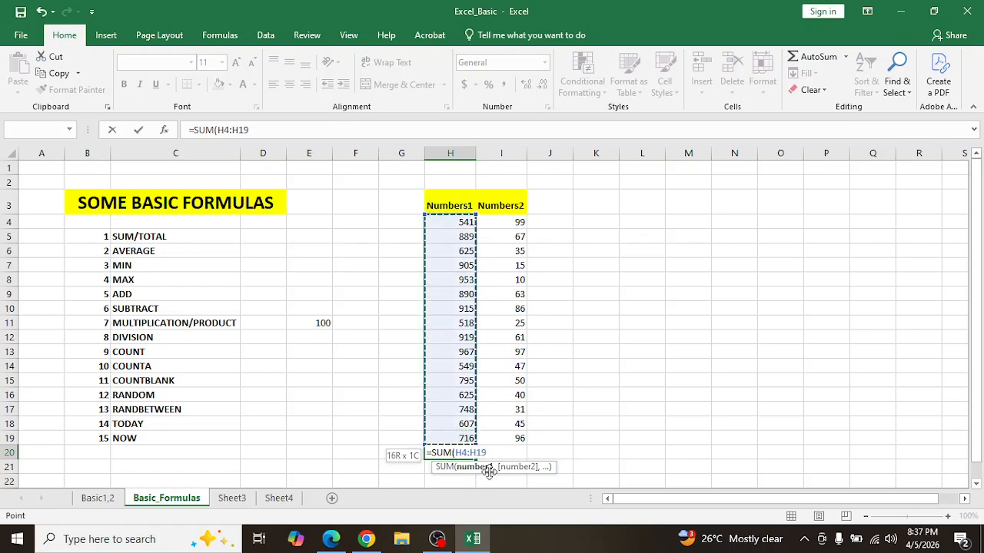
pyautogui.press('Return')
pyautogui.press('Up')
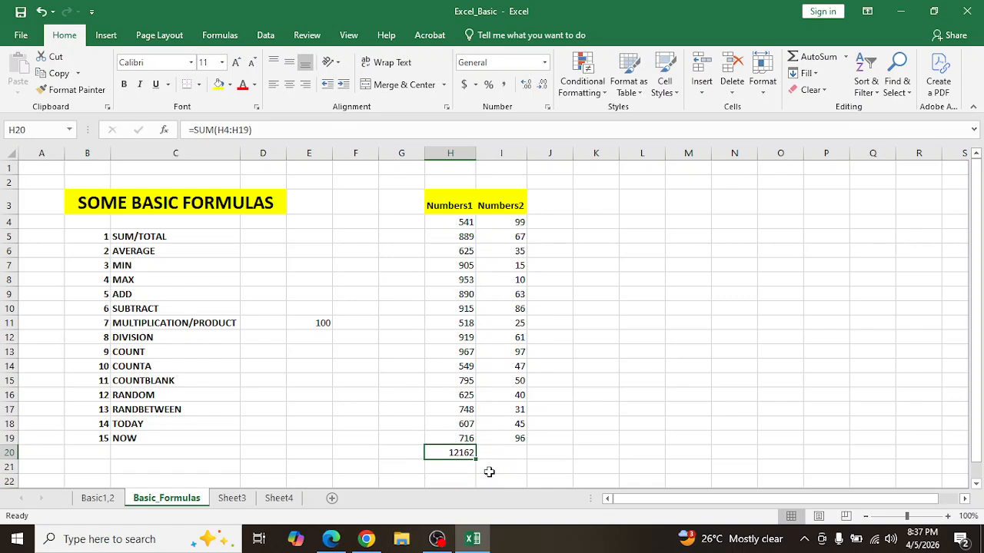
pyautogui.press('Delete')
# Fill the SUM/TOTAL label in cell C5 with the standard light green color
pyautogui.press('Left')
pyautogui.press('Left')
pyautogui.press('Left')
pyautogui.press('Left')
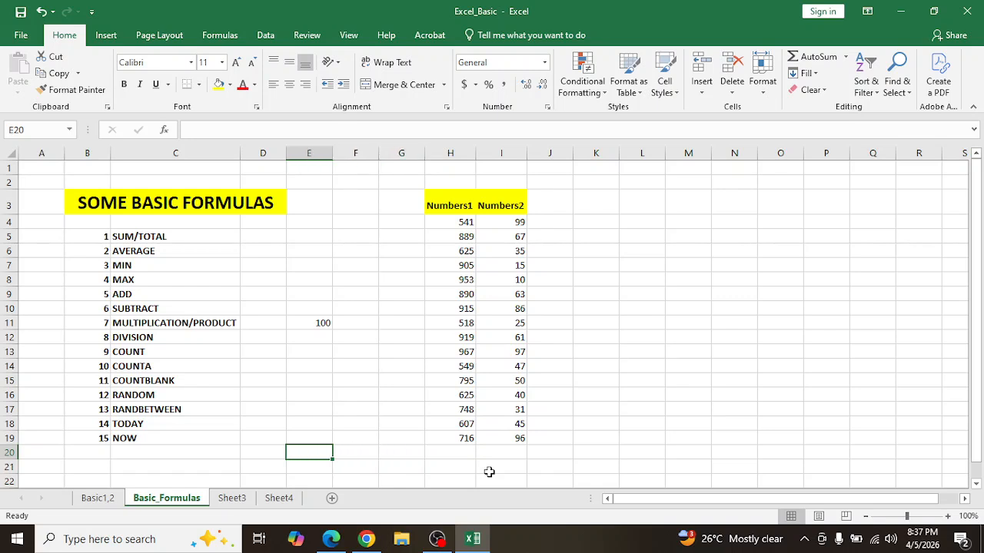
pyautogui.hotkey('ctrl', 'Up')
pyautogui.press('Down')
pyautogui.press('Down')
pyautogui.press('Down')
pyautogui.press('Left')
pyautogui.press('Down')
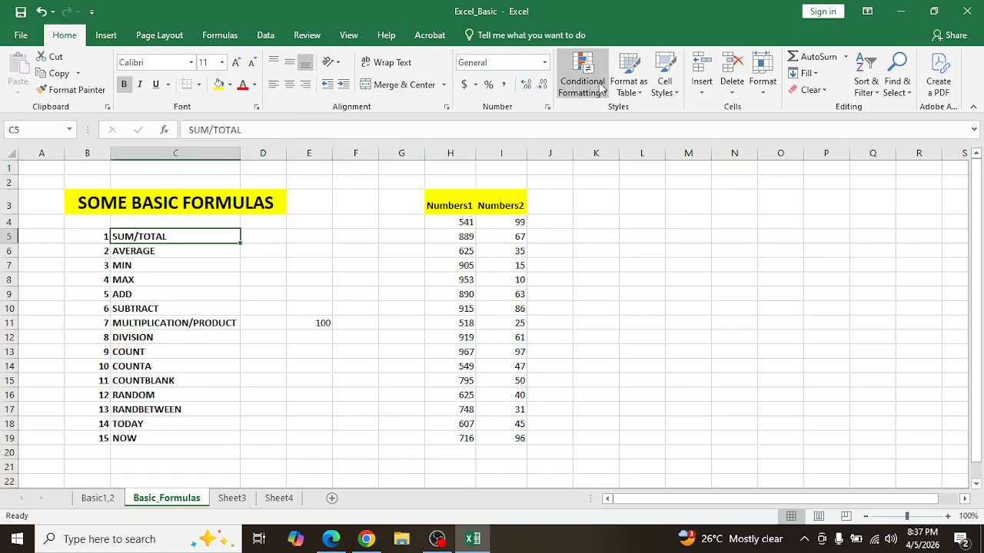
pyautogui.click(229, 84)
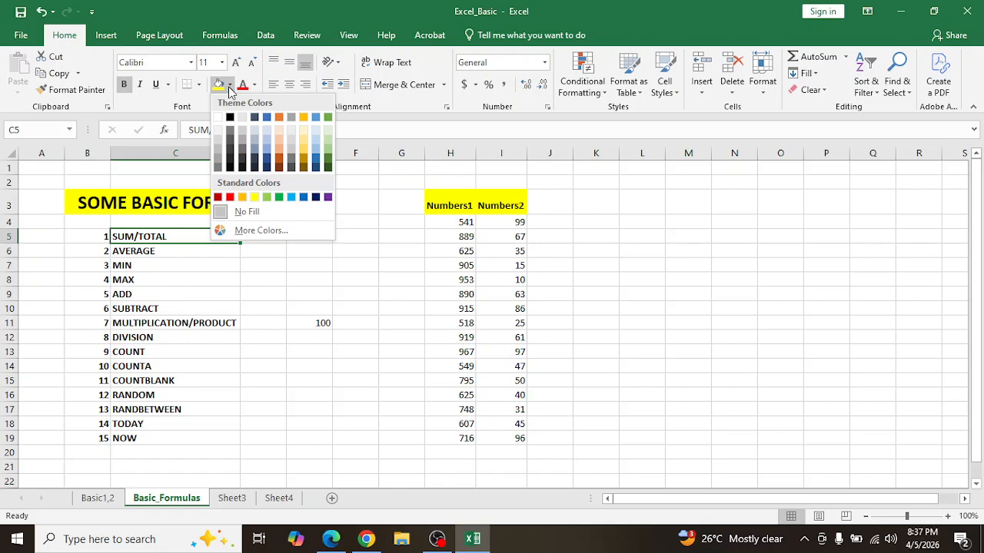
pyautogui.click(266, 194)
# Average the Numbers1 values in cell H20 with the formula =AVERAGE(H4:H19)
pyautogui.click(159, 252)
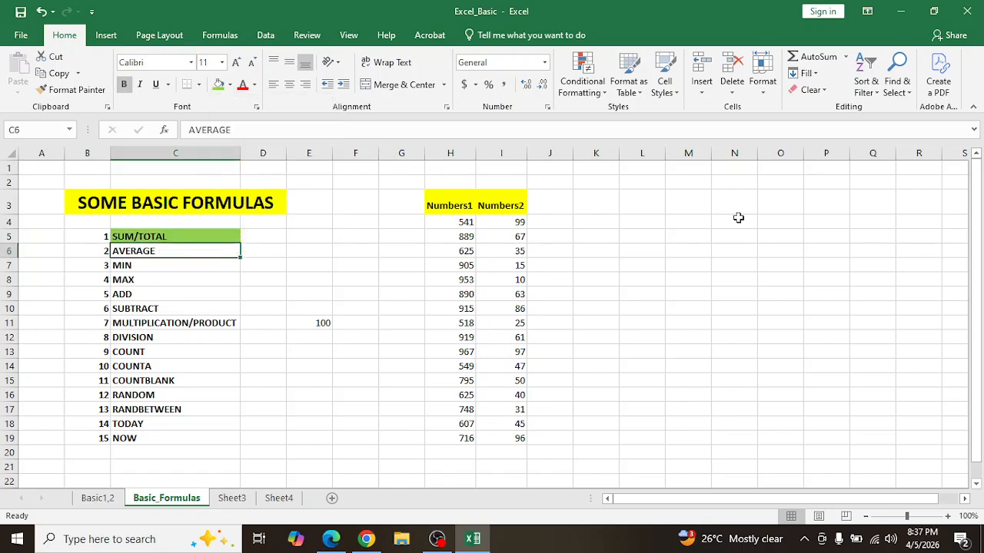
pyautogui.press('Right')
pyautogui.press('Right')
pyautogui.press('Left')
pyautogui.press('Left')
pyautogui.press('Right')
pyautogui.press('Right')
pyautogui.press('Right')
pyautogui.press('Right')
pyautogui.press('Right')
pyautogui.hotkey('ctrl', 'Down')
pyautogui.press('Down')
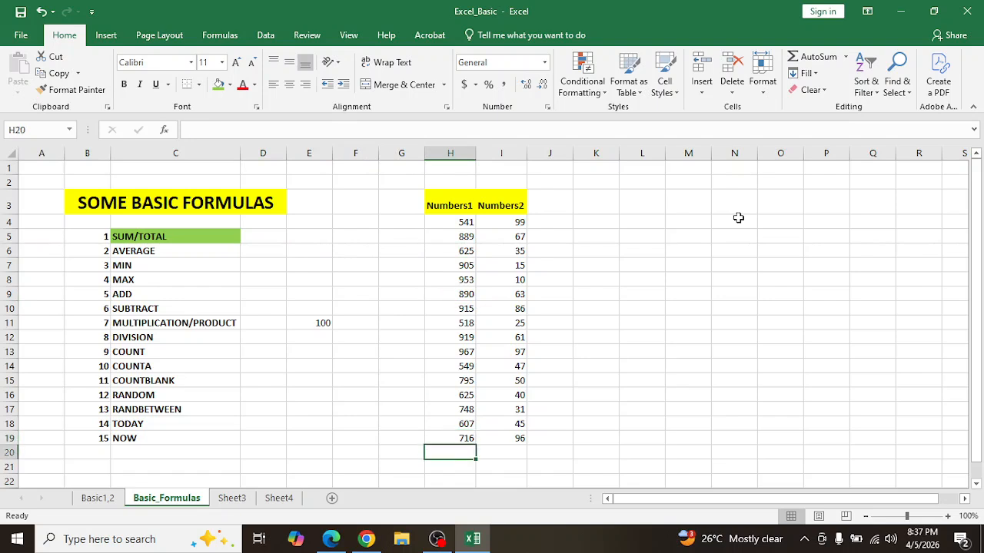
pyautogui.write('=AV')
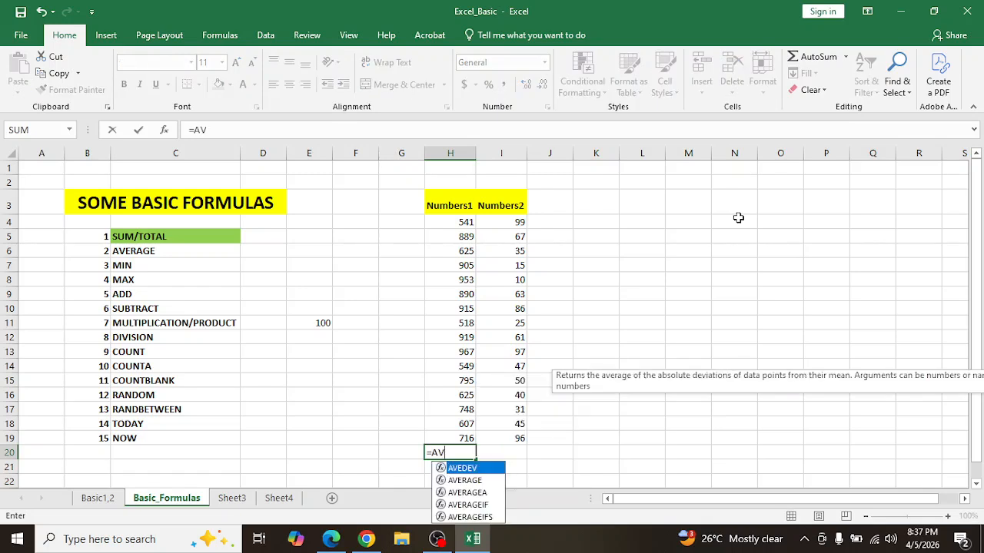
pyautogui.write('E')
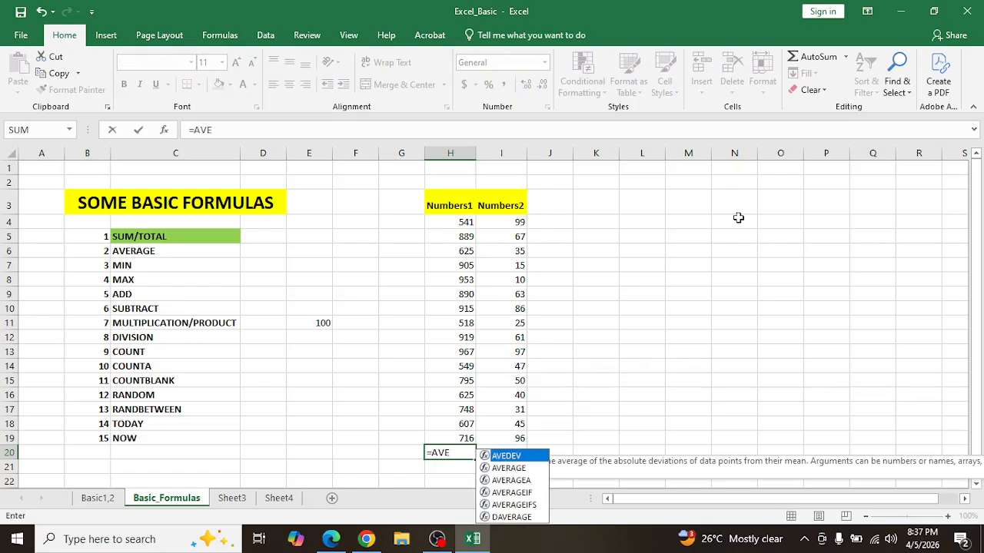
pyautogui.press('Down')
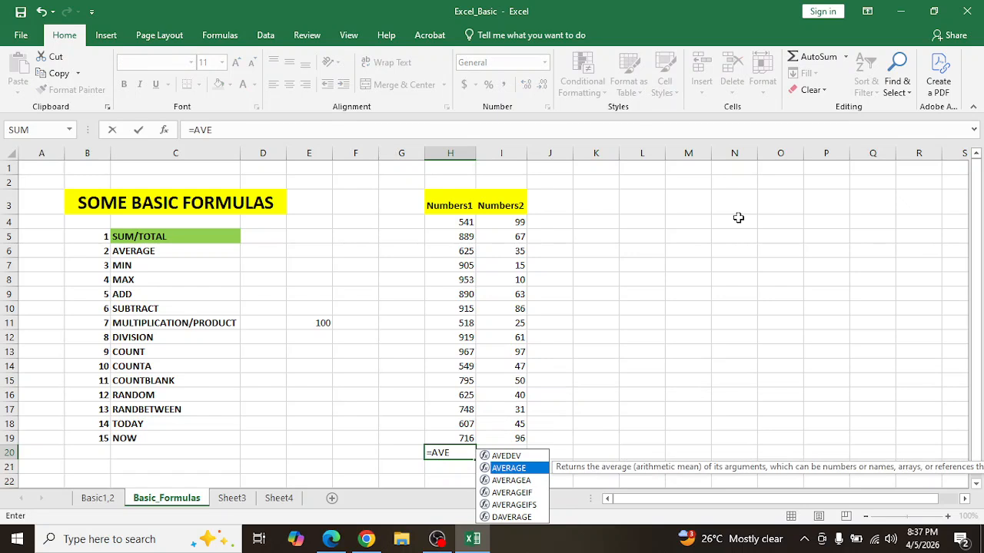
pyautogui.press('Tab')
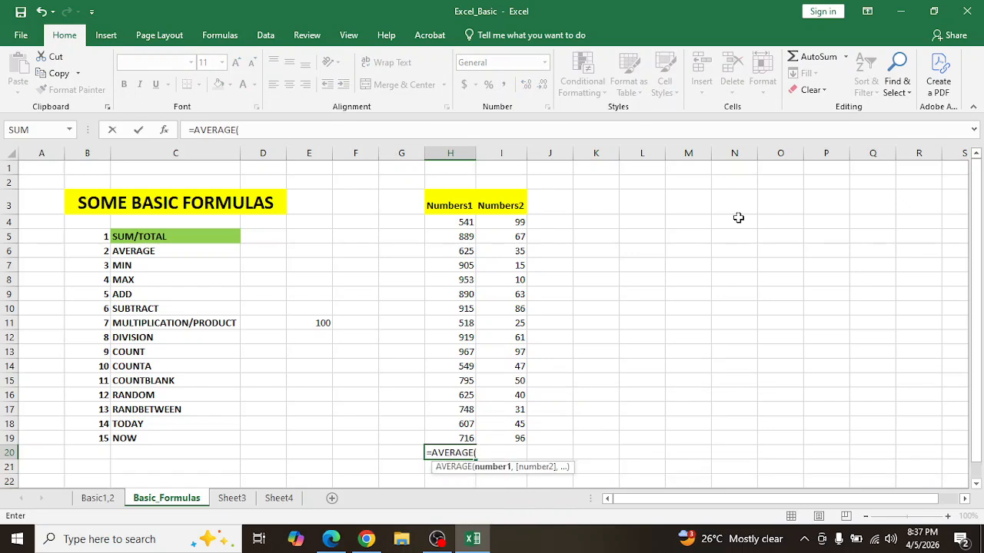
pyautogui.press('Up')
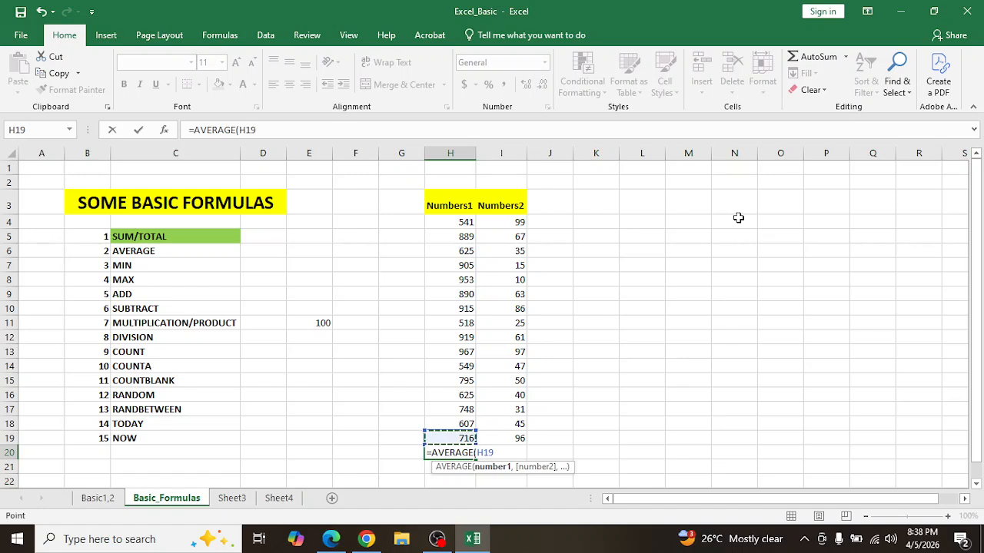
pyautogui.hotkey('ctrl', 'shift', 'Up')
pyautogui.hotkey('shift', 'Down')
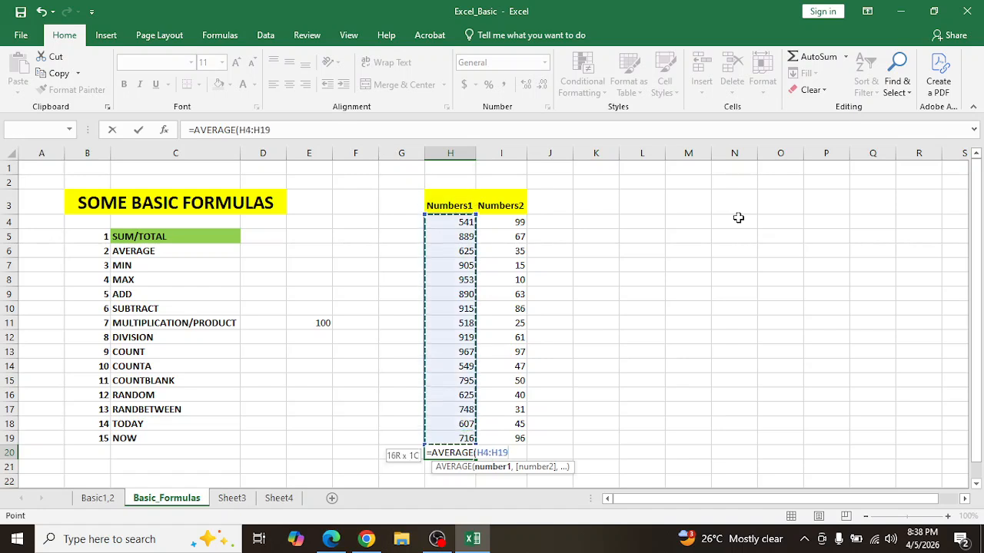
pyautogui.press('Return')
# Check the average against the selected Numbers1 values H4:H19, and clear the formula from cell H20
pyautogui.press('Up')
pyautogui.press('Up')
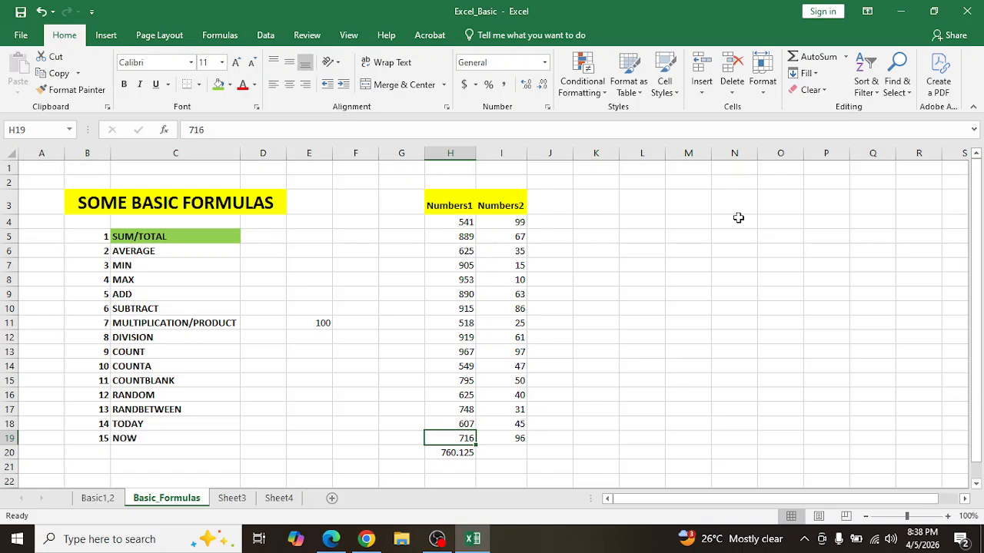
pyautogui.hotkey('ctrl', 'shift', 'Up')
pyautogui.hotkey('shift', 'Down')
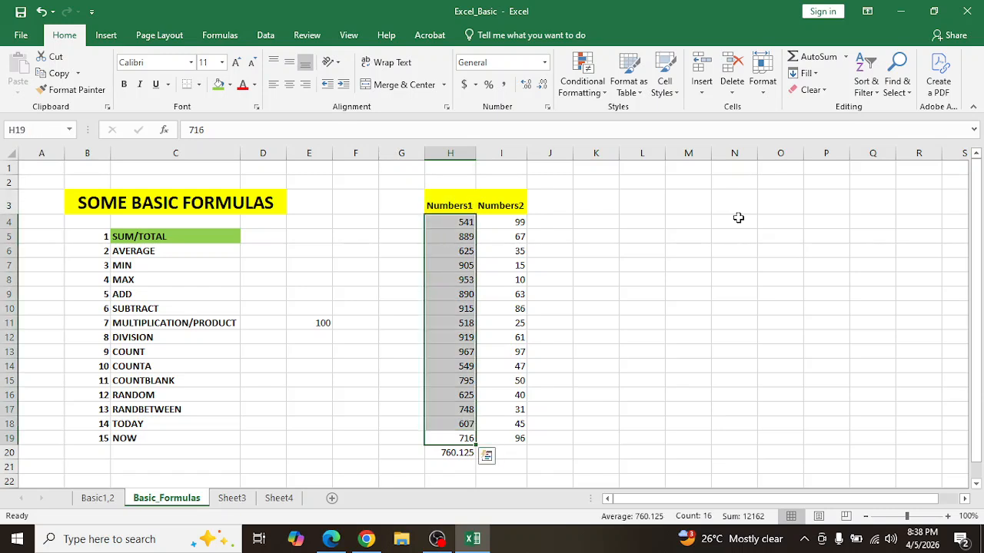
pyautogui.press('Down')
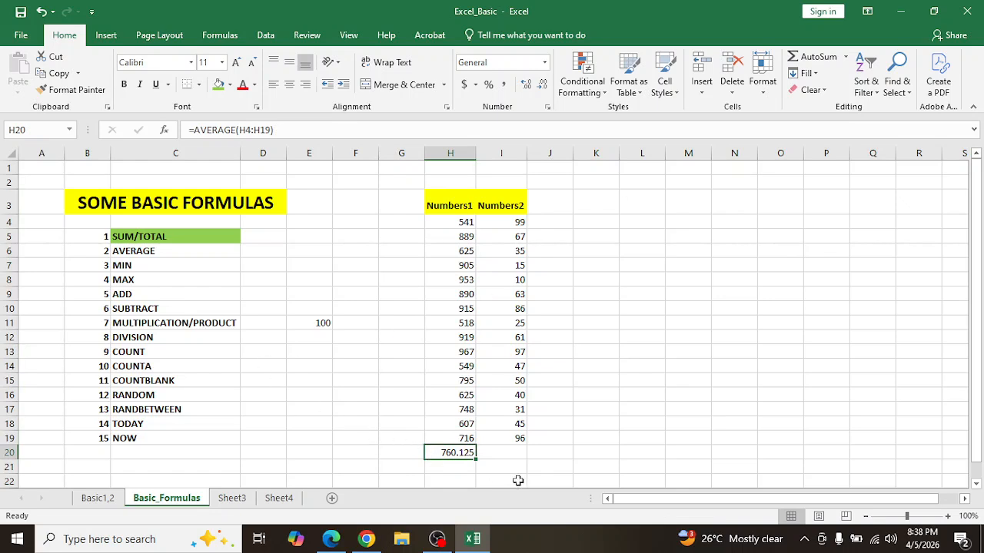
pyautogui.click(458, 436)
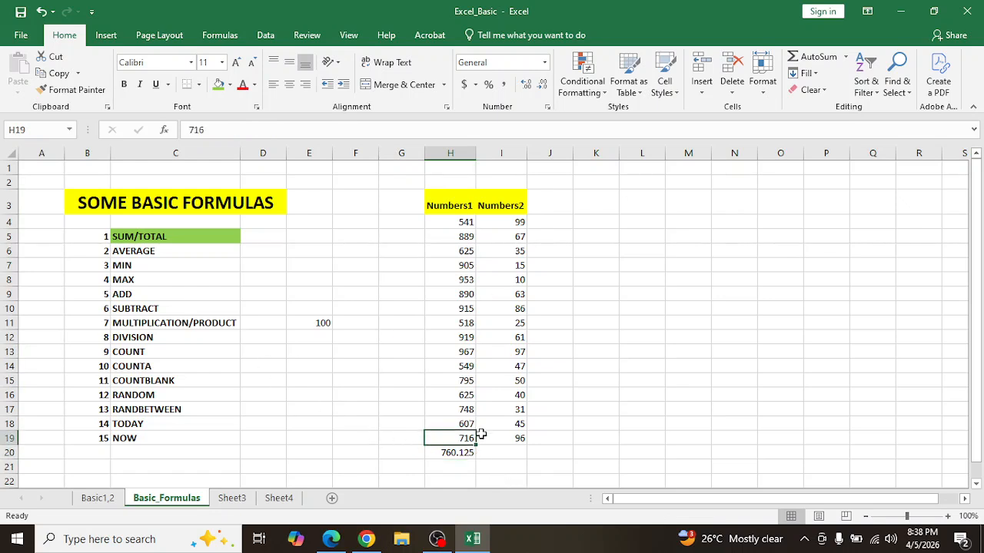
pyautogui.moveTo(469, 437); pyautogui.dragTo(445, 224)
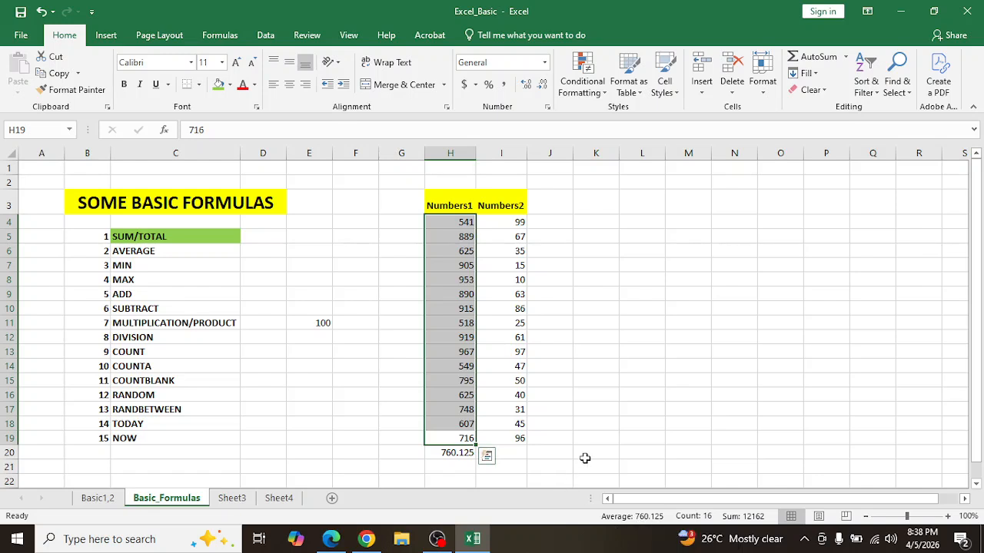
pyautogui.press('Down')
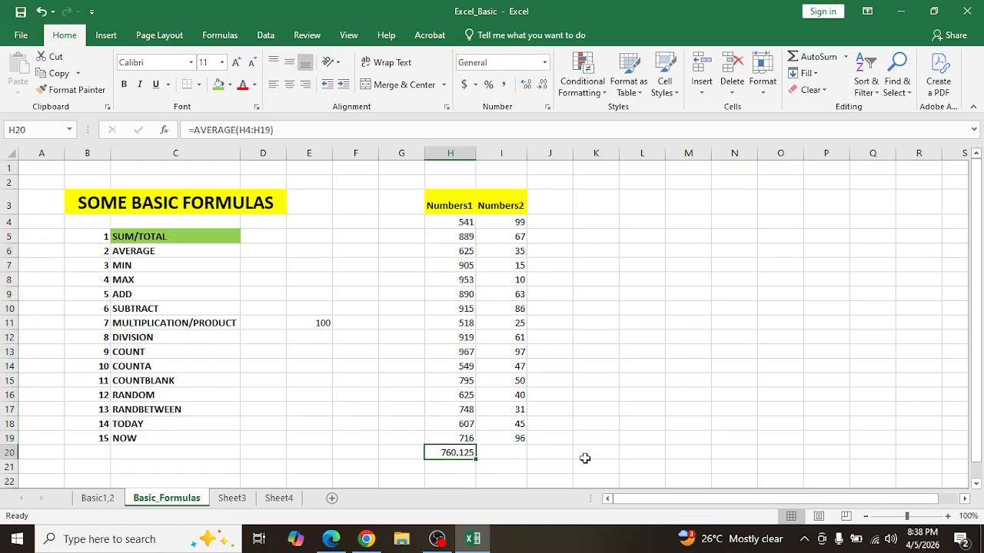
pyautogui.press('Delete')
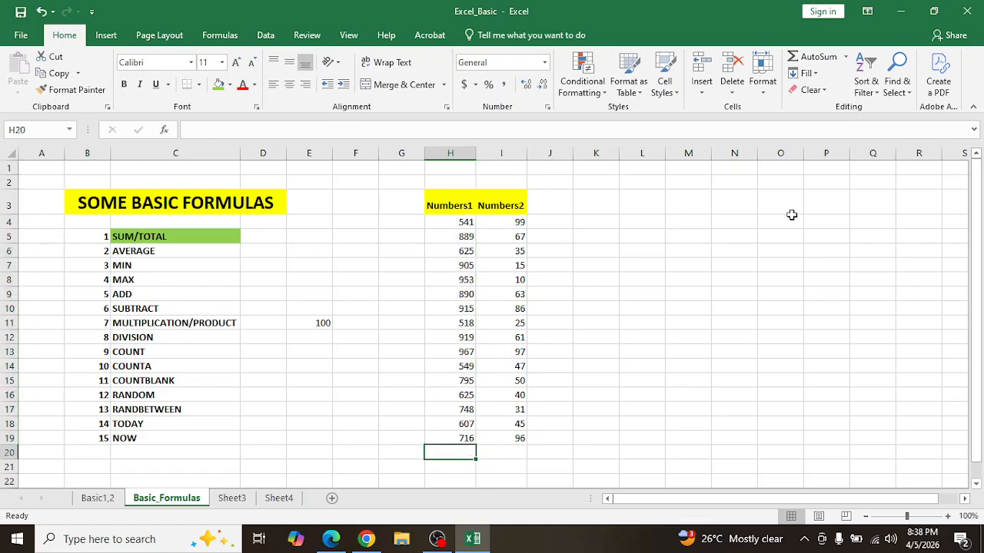
# Fill the AVERAGE label in cell C6 with the same light green color
pyautogui.click(152, 250)
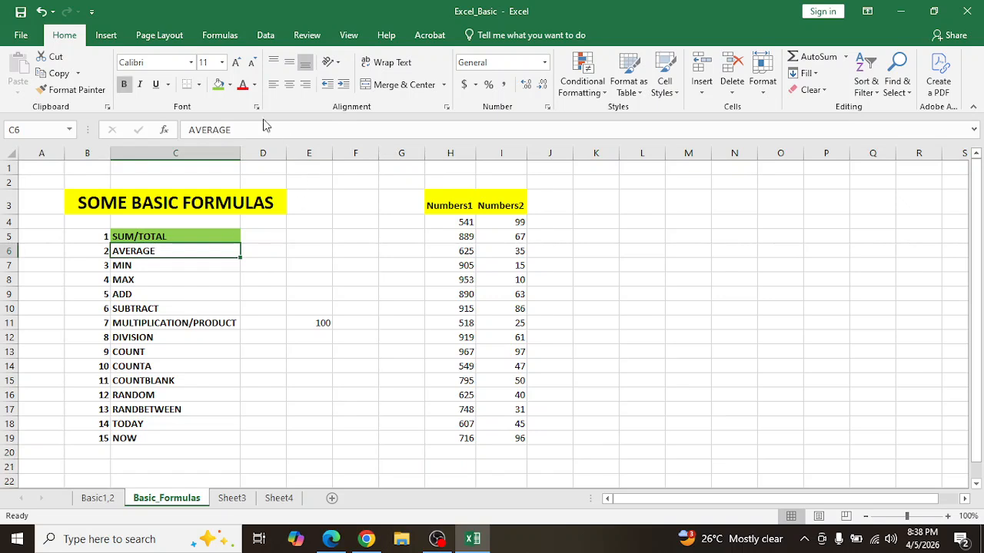
pyautogui.click(218, 85)
pyautogui.click(167, 265)
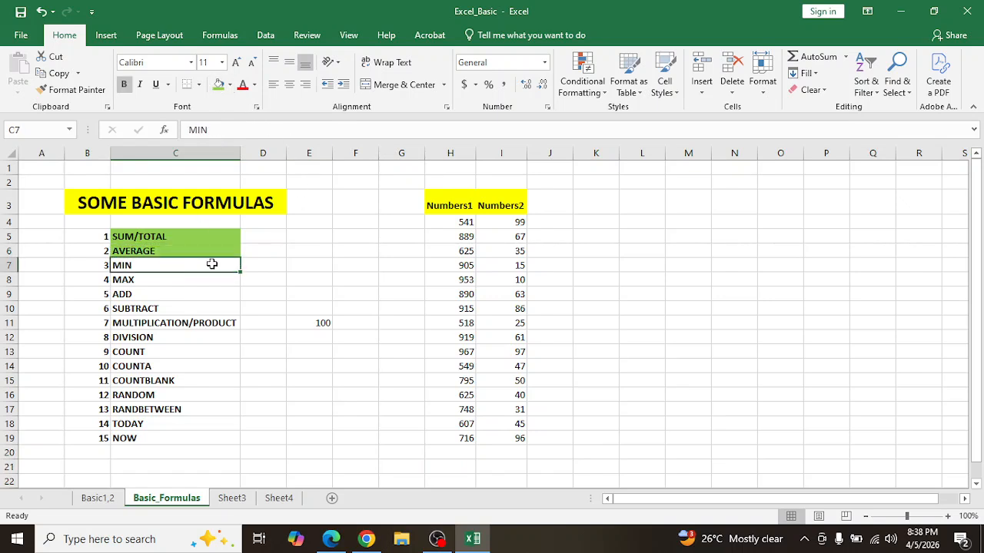
# Find the minimum of the Numbers1 values in cell H20 with the formula =MIN(H4:H19)
pyautogui.moveTo(460, 220); pyautogui.dragTo(461, 436)
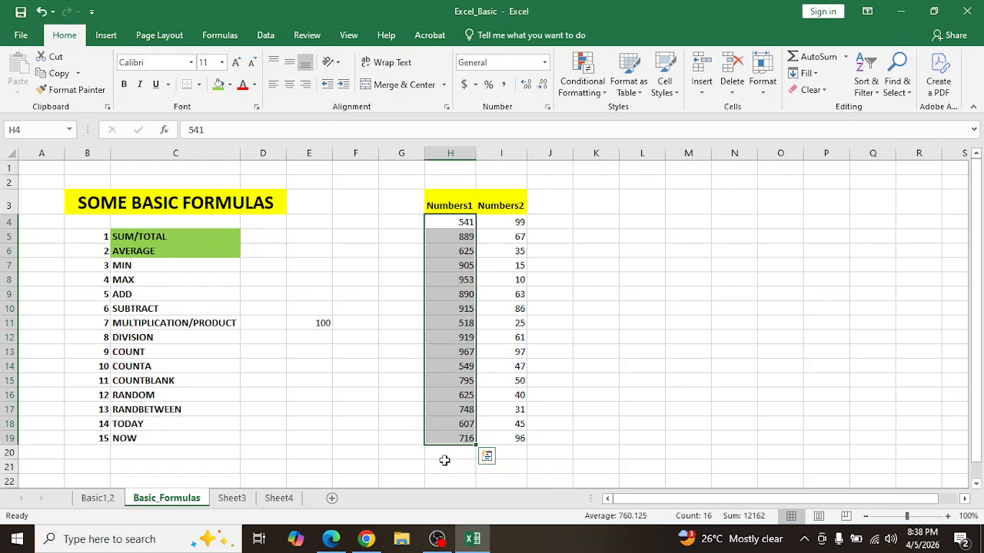
pyautogui.click(447, 465)
pyautogui.click(444, 454)
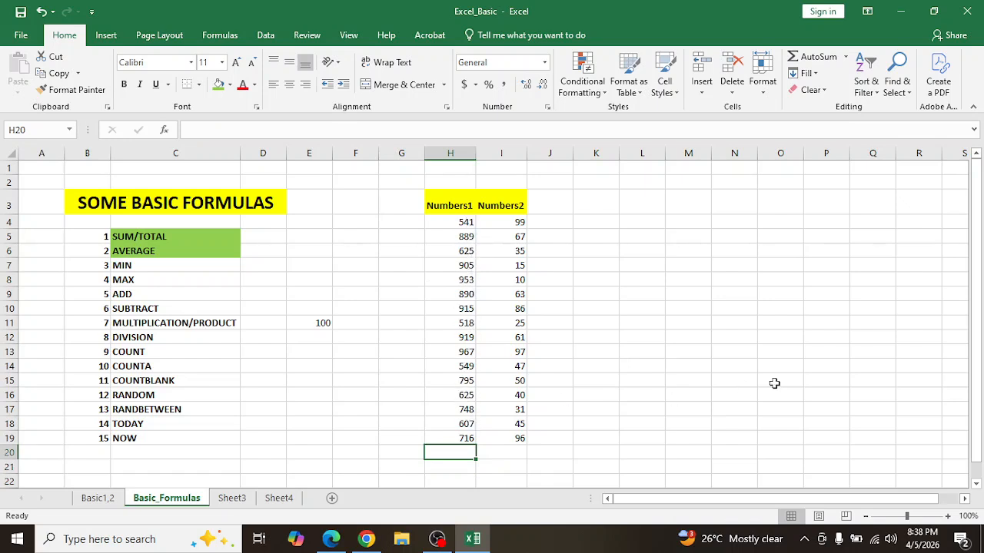
pyautogui.write('=')
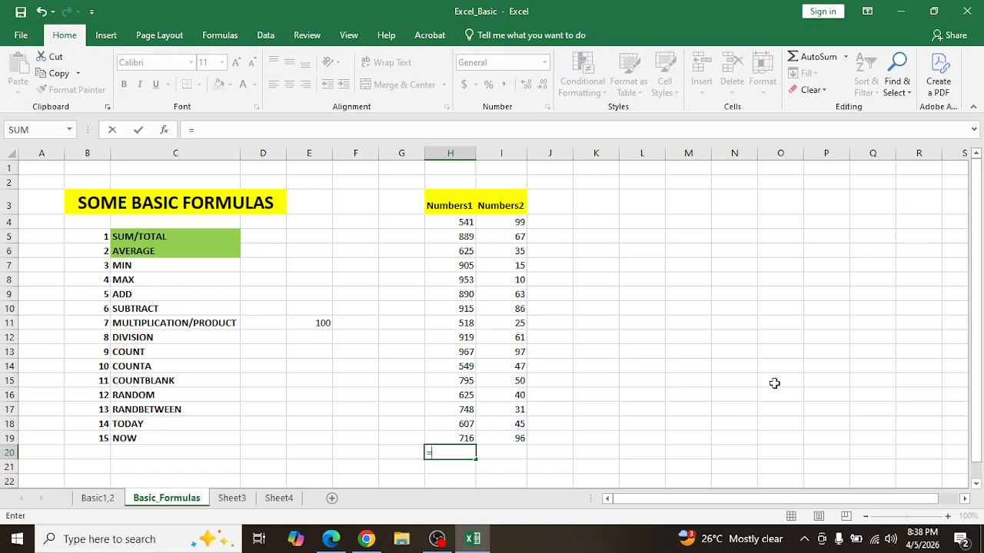
pyautogui.write('MIN')
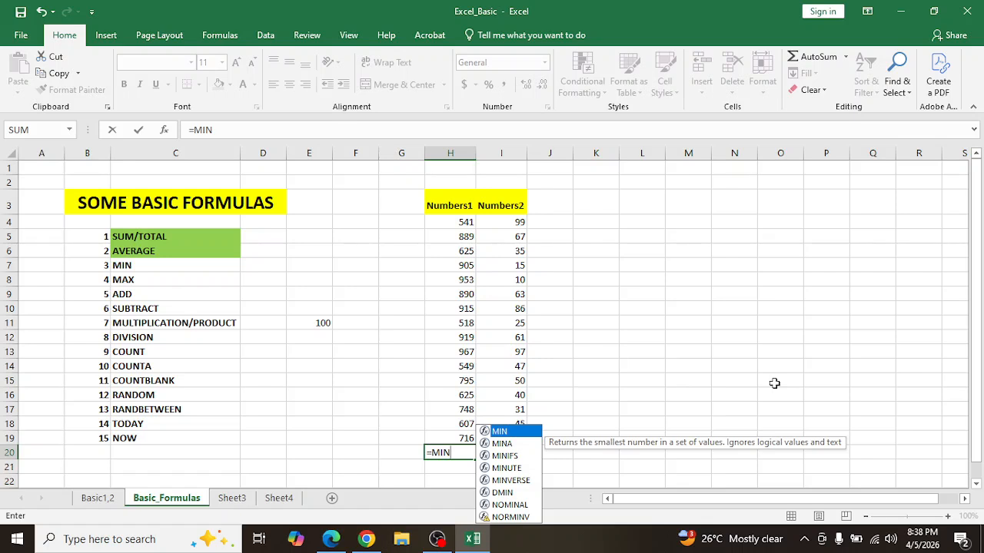
pyautogui.write('(')
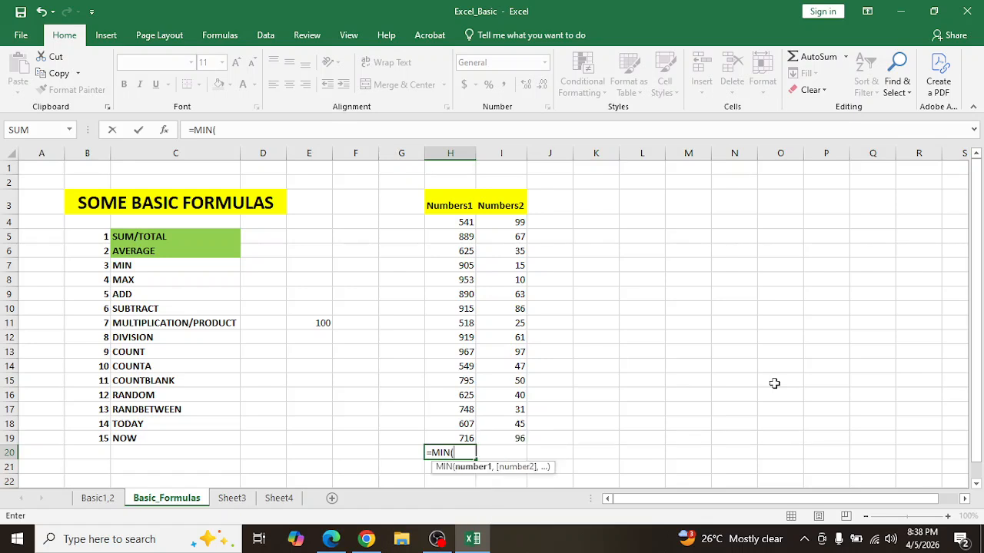
pyautogui.press('Up')
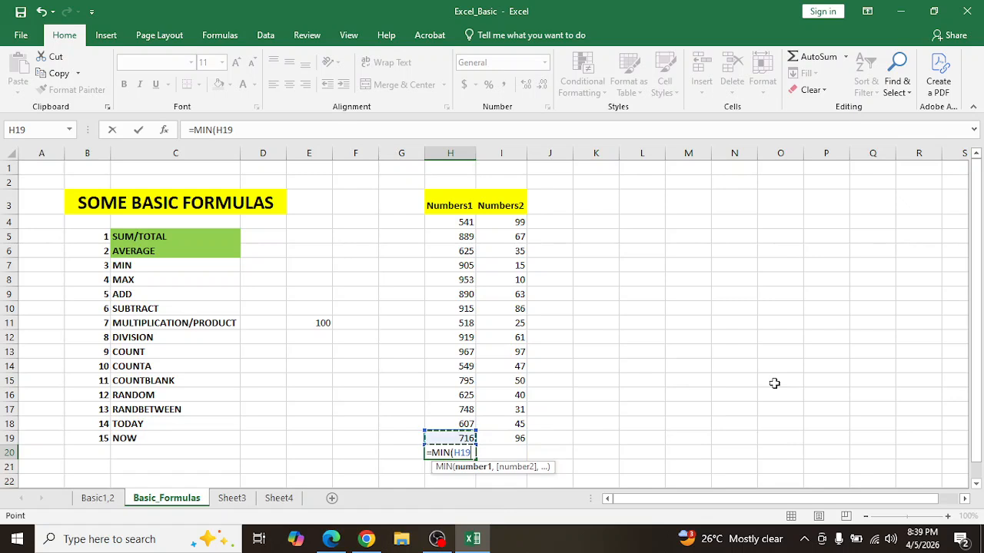
pyautogui.hotkey('ctrl', 'shift', 'Up')
pyautogui.hotkey('shift', 'Down')
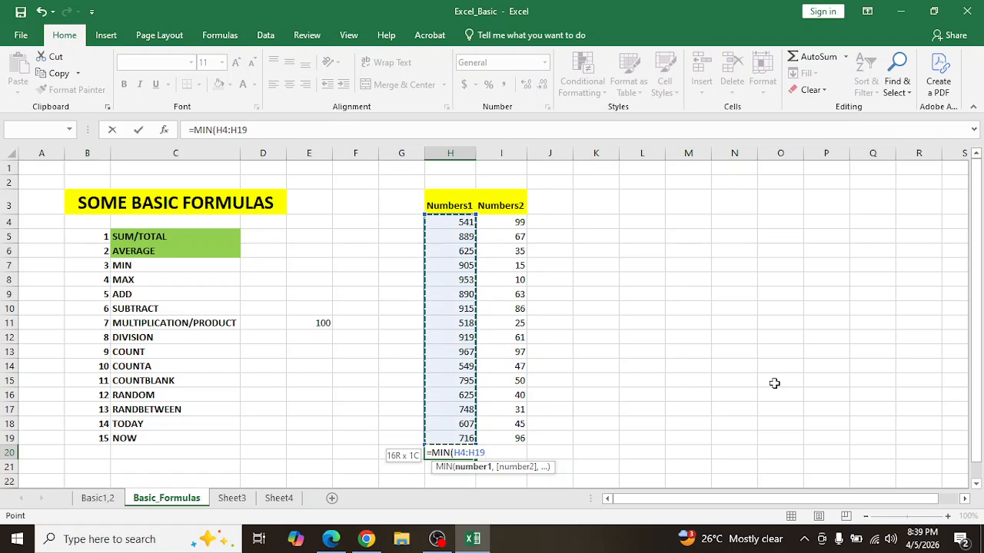
pyautogui.hotkey('ctrl', 'Return')
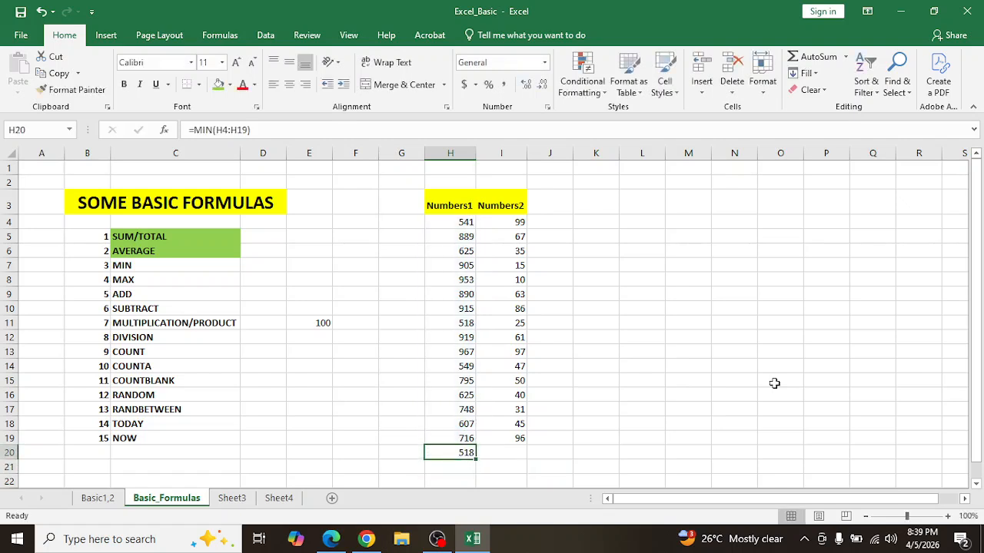
# Go through the Numbers1 values to locate the minimum, and fill its cell H11 with light green
pyautogui.click(472, 436)
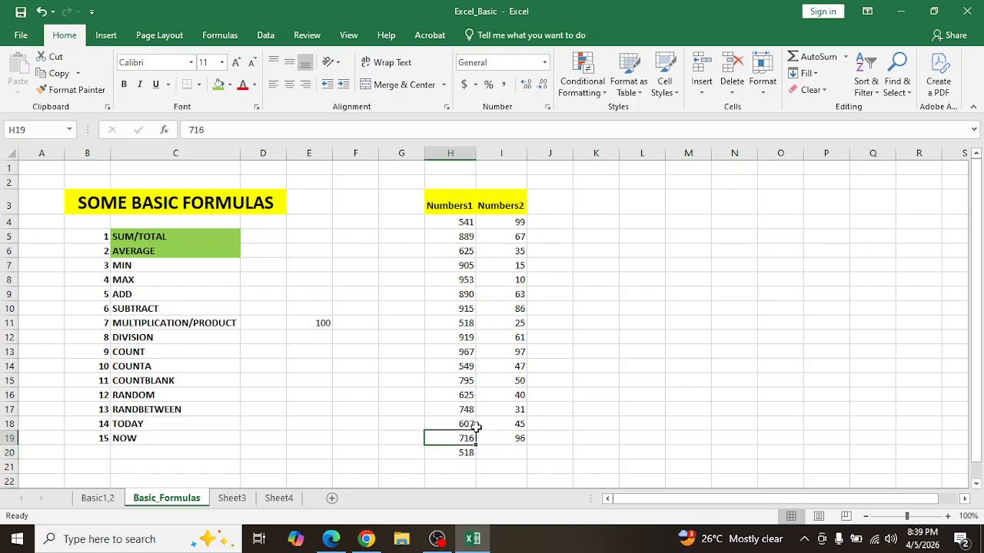
pyautogui.press('Up')
pyautogui.press('Up')
pyautogui.press('Up')
pyautogui.press('Up')
pyautogui.press('Up')
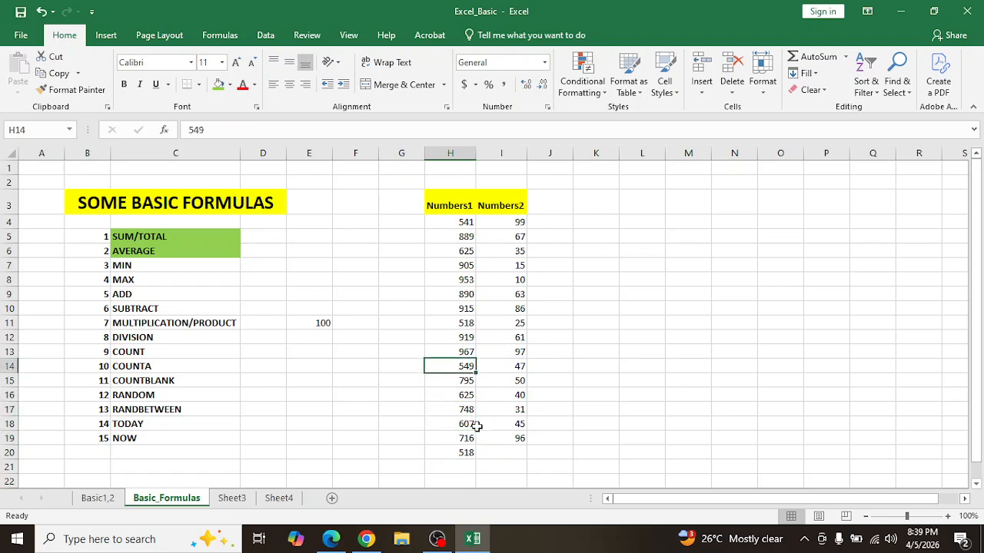
pyautogui.press('Down')
pyautogui.press('Down')
pyautogui.press('Down')
pyautogui.press('Up')
pyautogui.press('Up')
pyautogui.press('Up')
pyautogui.press('Up')
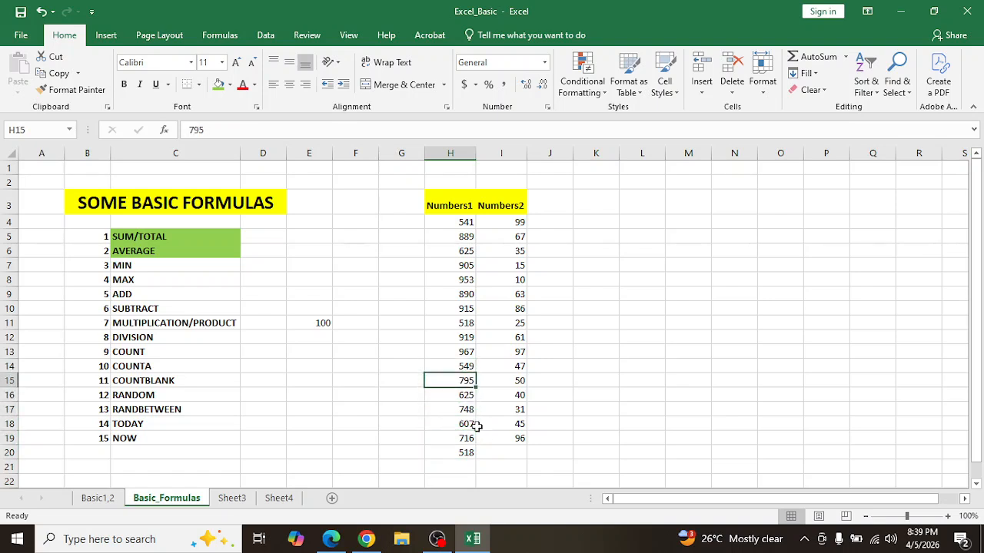
pyautogui.press('Up')
pyautogui.press('Up')
pyautogui.press('Up')
pyautogui.press('Up')
pyautogui.press('Up')
pyautogui.press('Up')
pyautogui.press('Up')
pyautogui.press('Up')
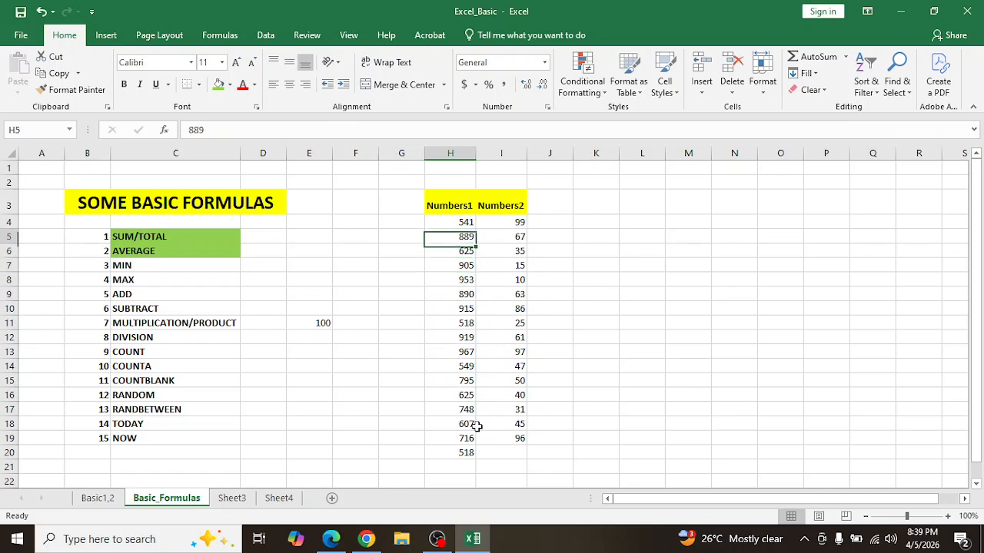
pyautogui.press('Up')
pyautogui.press('Down')
pyautogui.press('Down')
pyautogui.press('Down')
pyautogui.press('Down')
pyautogui.press('Down')
pyautogui.press('Down')
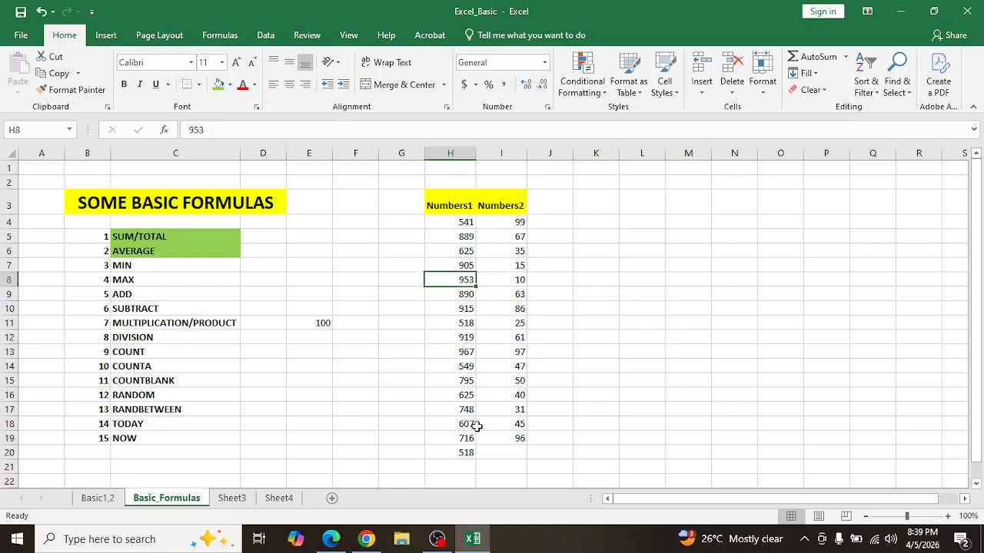
pyautogui.press('Down')
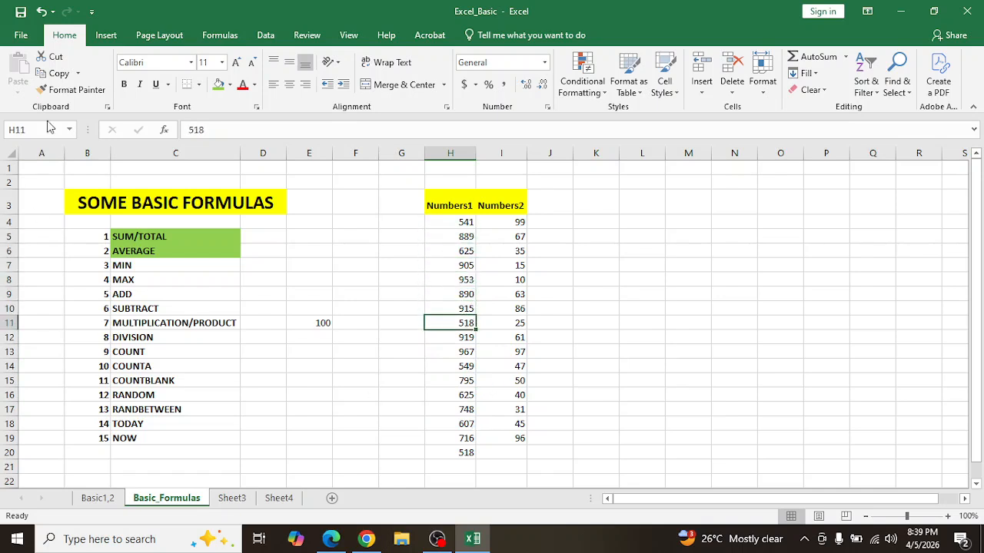
pyautogui.click(219, 85)
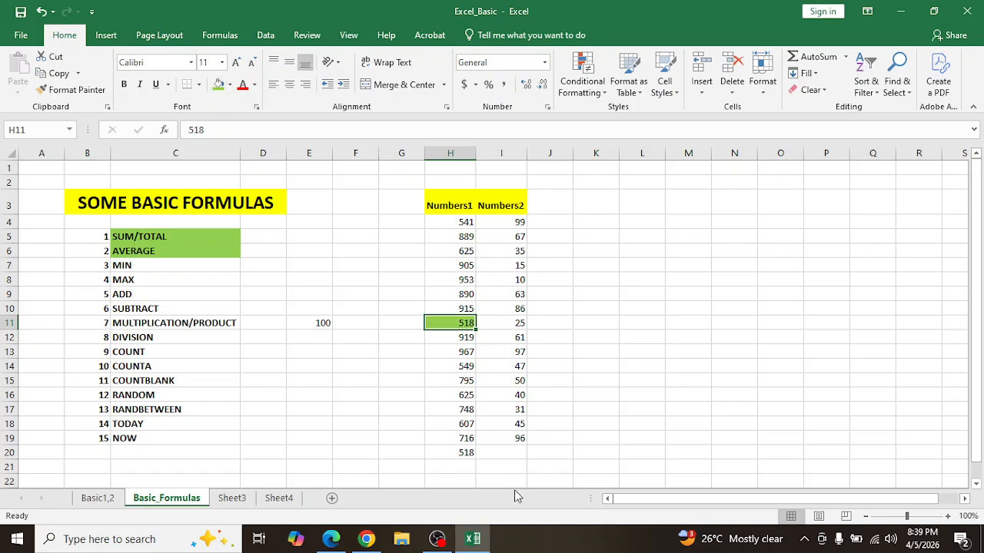
# Clear the MIN formula from cell H20 and fill the MIN label in cell C7 with light green
pyautogui.click(470, 453)
pyautogui.press('Delete')
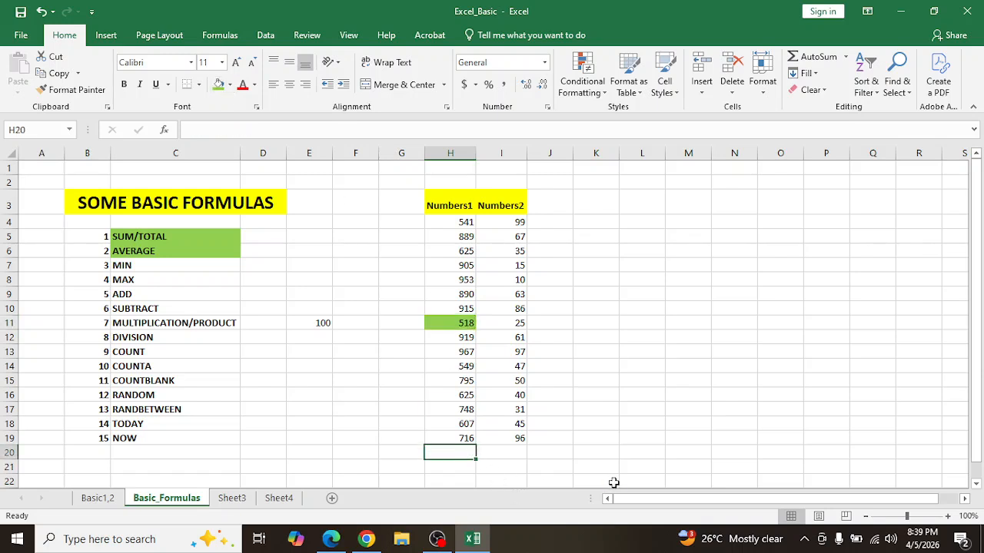
pyautogui.click(165, 269)
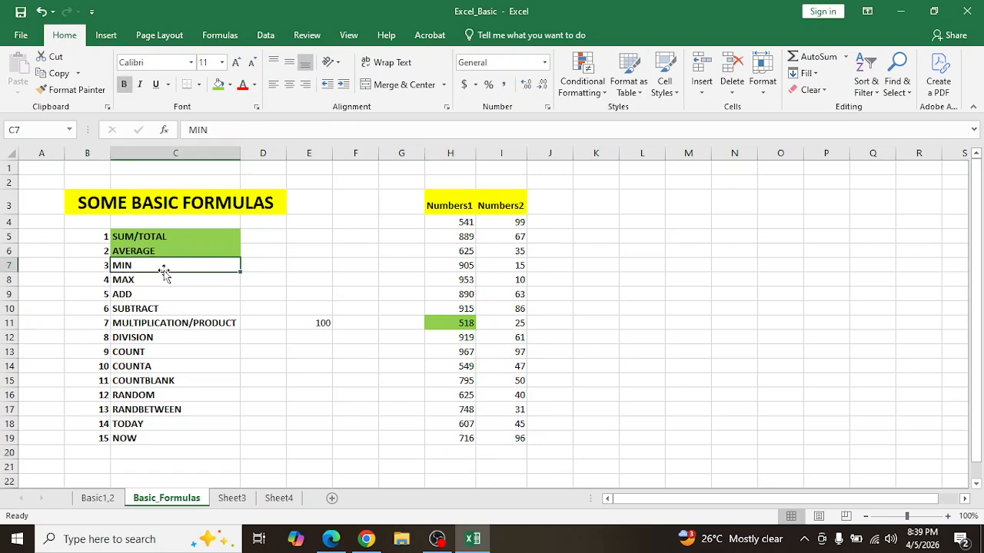
pyautogui.click(219, 85)
# Find the maximum of the Numbers1 values in cell H20 with the formula =MAX(H4:H19)
pyautogui.click(143, 282)
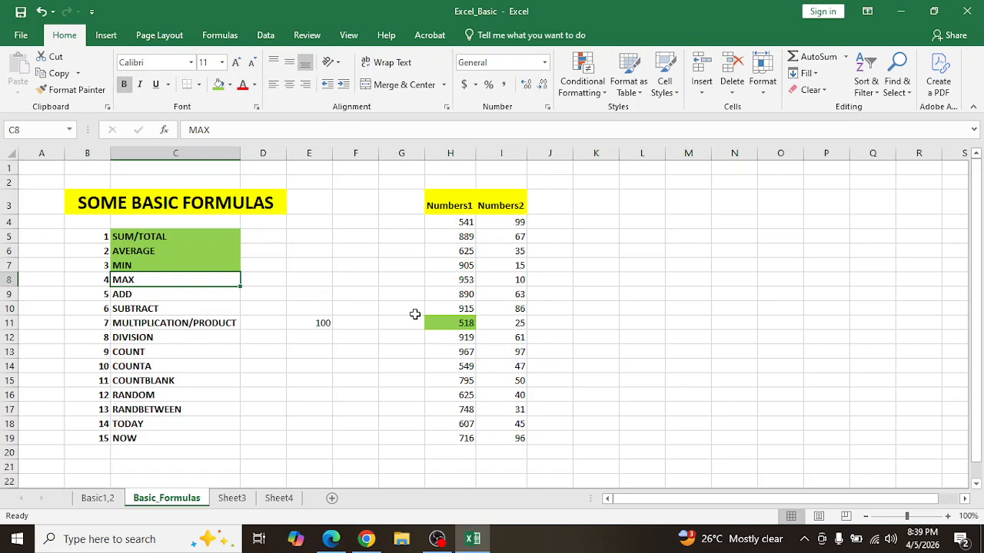
pyautogui.press('Right')
pyautogui.press('Right')
pyautogui.press('Right')
pyautogui.press('Right')
pyautogui.press('Right')
pyautogui.hotkey('ctrl', 'Down')
pyautogui.press('Down')
pyautogui.write('=')
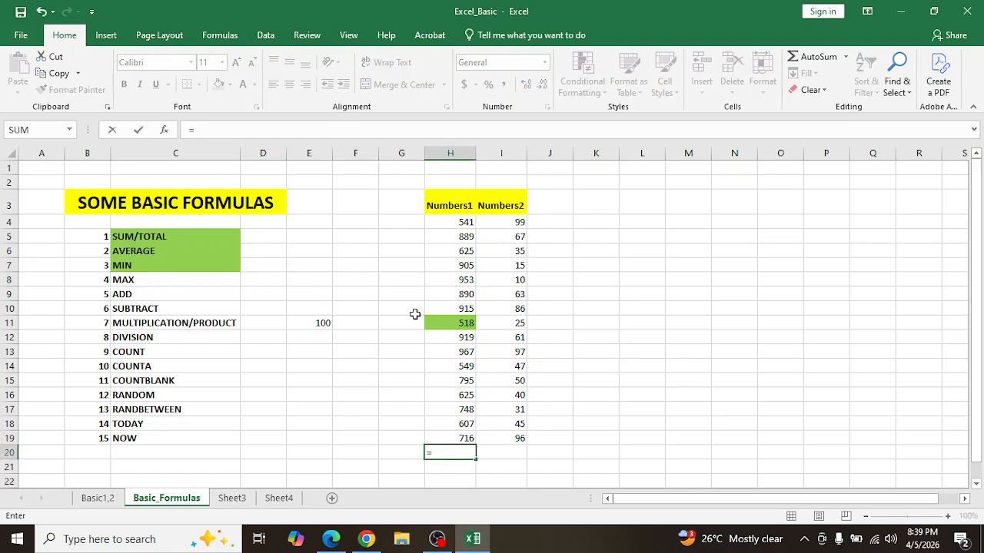
pyautogui.write('MAX')
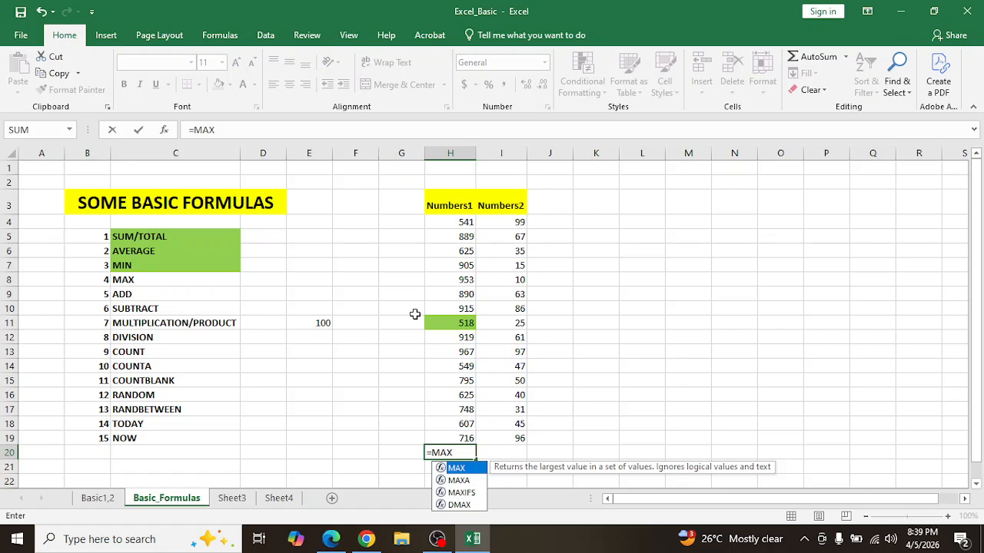
pyautogui.write('(')
pyautogui.press('Up')
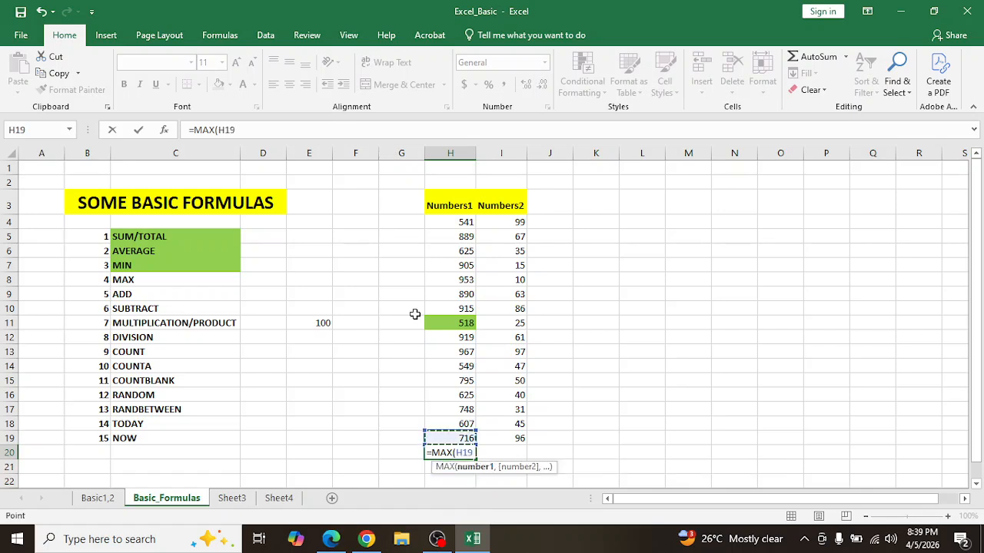
pyautogui.hotkey('ctrl', 'shift', 'Up')
pyautogui.hotkey('shift', 'Down')
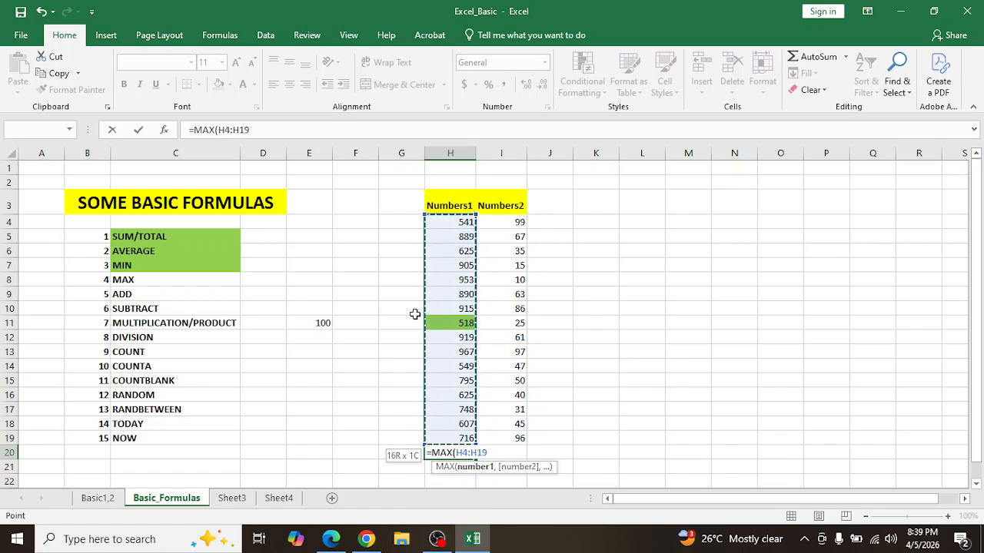
pyautogui.press('Return')
pyautogui.press('Up')
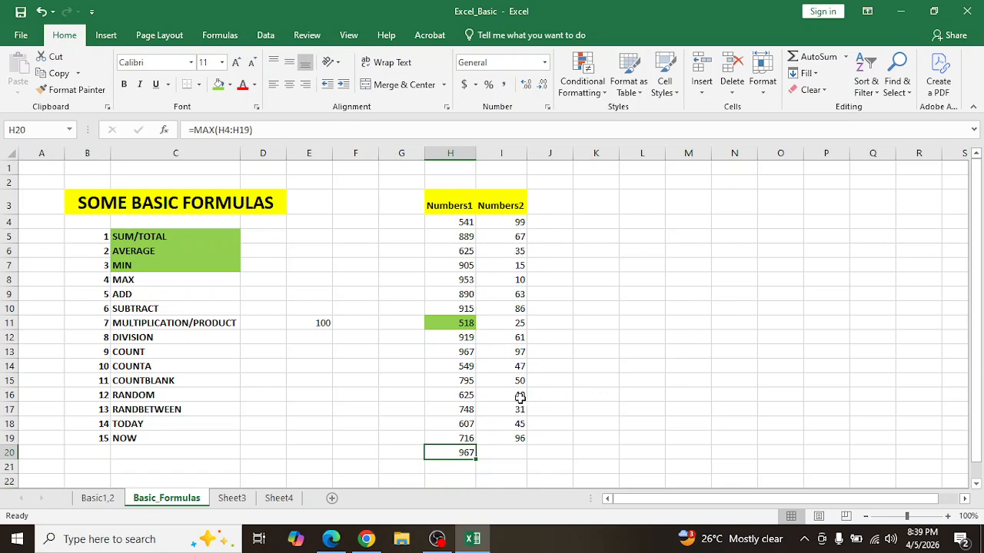
# Fill the cell holding the maximum Numbers1 value, H13, with light green
pyautogui.click(456, 350)
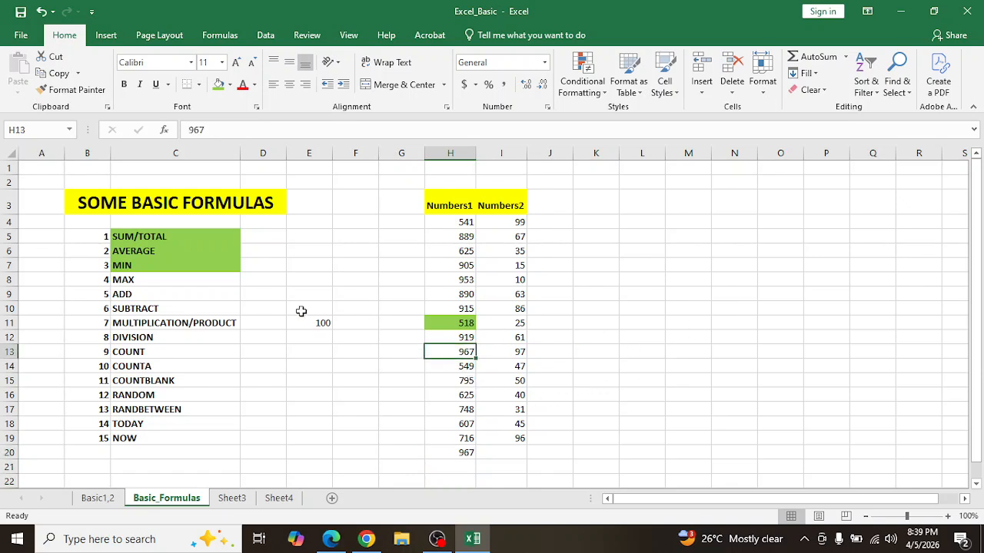
pyautogui.click(218, 86)
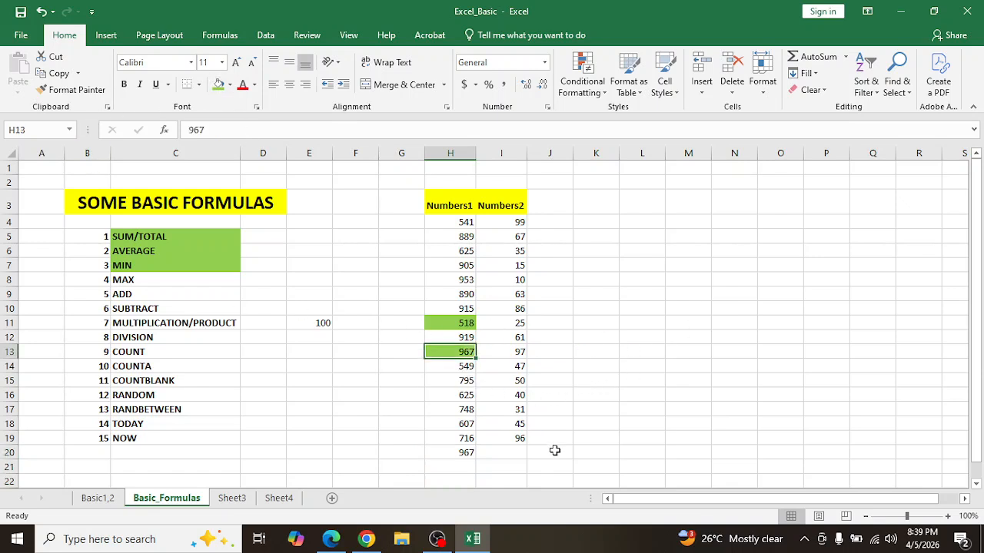
# Go through the Numbers1 values from H19 upward to compare them with the maximum
pyautogui.click(457, 436)
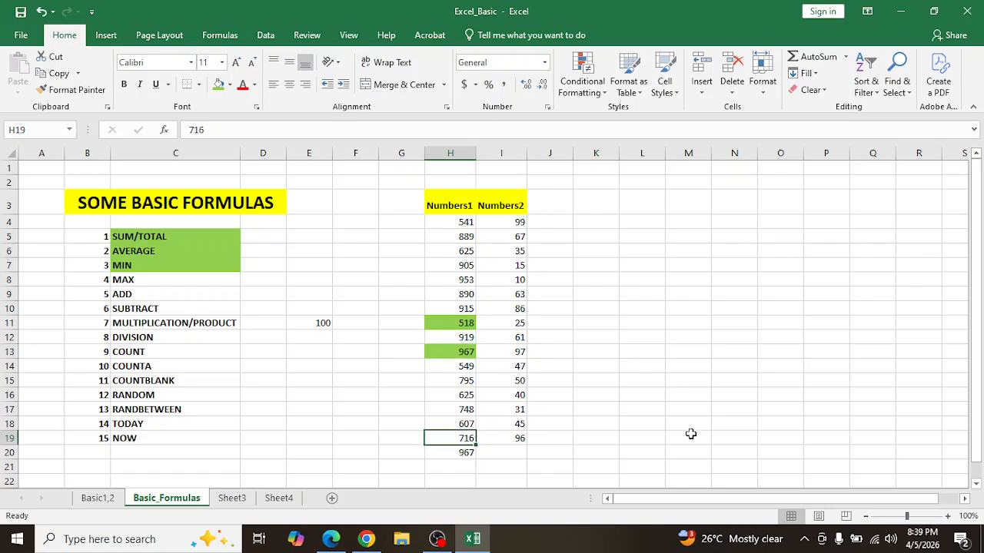
pyautogui.press('Up')
pyautogui.press('Up')
pyautogui.press('Up')
pyautogui.press('Up')
pyautogui.press('Up')
pyautogui.press('Up')
pyautogui.press('Up')
pyautogui.press('Up')
pyautogui.press('Up')
pyautogui.press('Up')
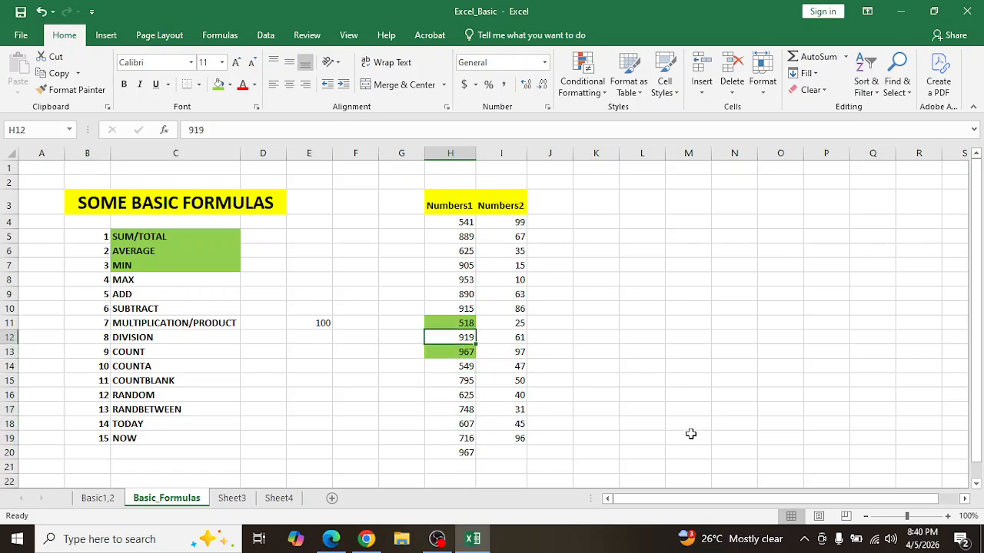
pyautogui.press('Up')
pyautogui.press('Up')
pyautogui.press('Up')
pyautogui.press('Up')
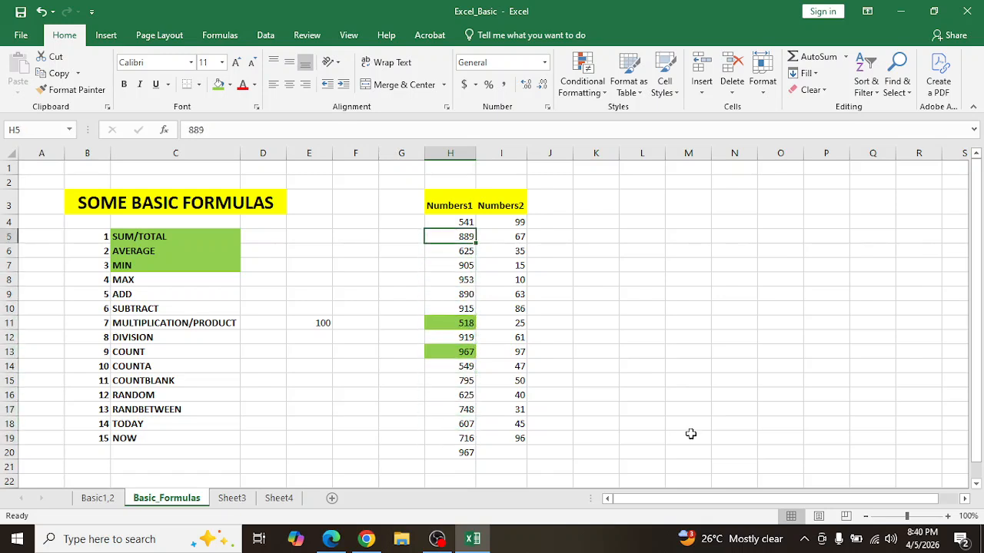
# Fill the MAX label in cell C8 with light green and clear the MAX formula from cell H20
pyautogui.click(142, 279)
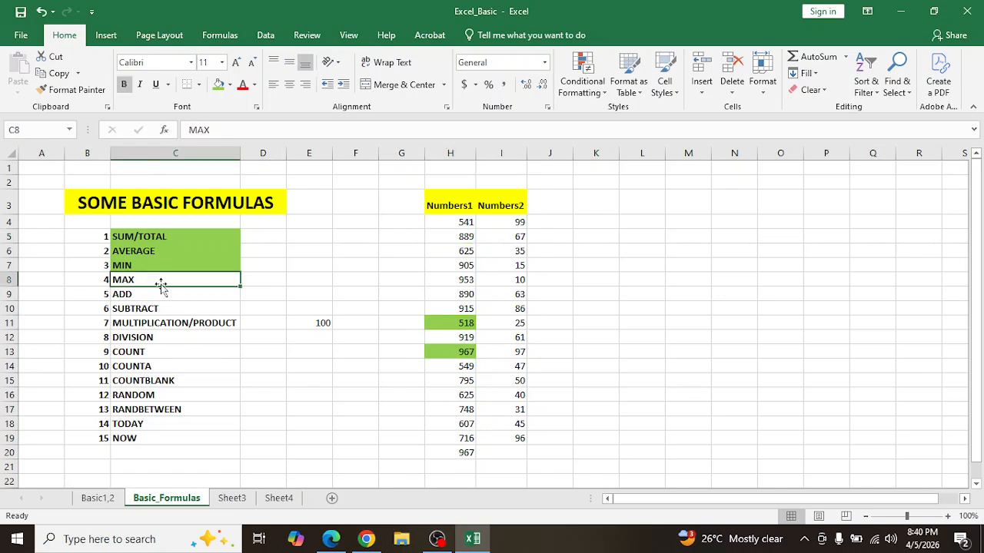
pyautogui.click(218, 85)
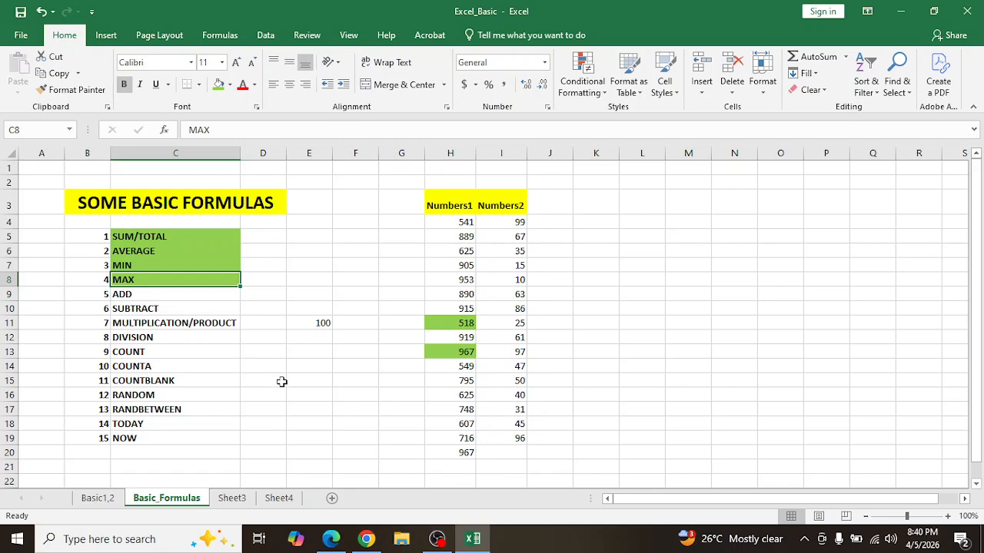
pyautogui.click(461, 453)
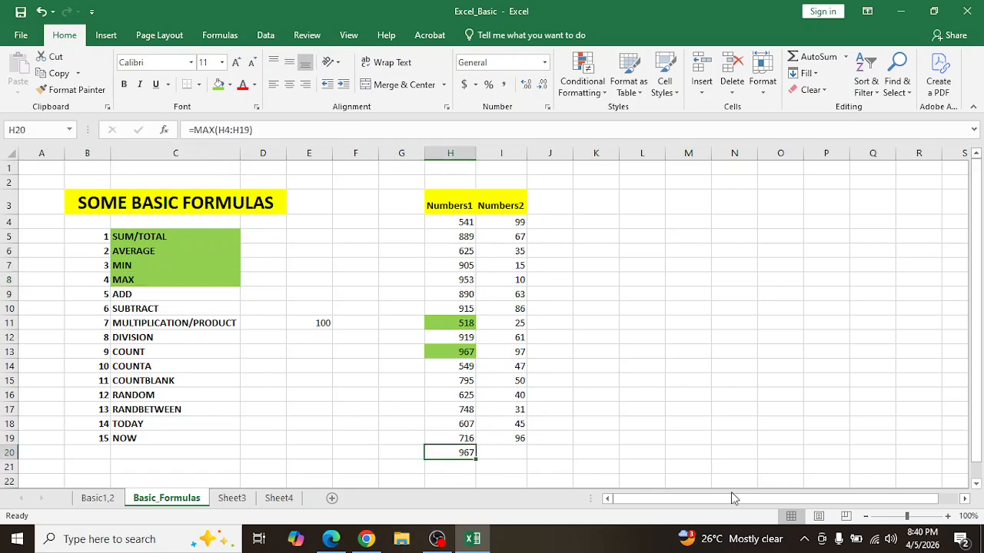
pyautogui.press('Delete')
# Add the first Numbers1 and Numbers2 values in cell K4 with the formula =H4+I4
pyautogui.press('Up')
pyautogui.press('Up')
pyautogui.press('Up')
pyautogui.press('Up')
pyautogui.press('Up')
pyautogui.press('Up')
pyautogui.press('Up')
pyautogui.press('Up')
pyautogui.press('Up')
pyautogui.press('Up')
pyautogui.press('Up')
pyautogui.press('Up')
pyautogui.press('Up')
pyautogui.press('Up')
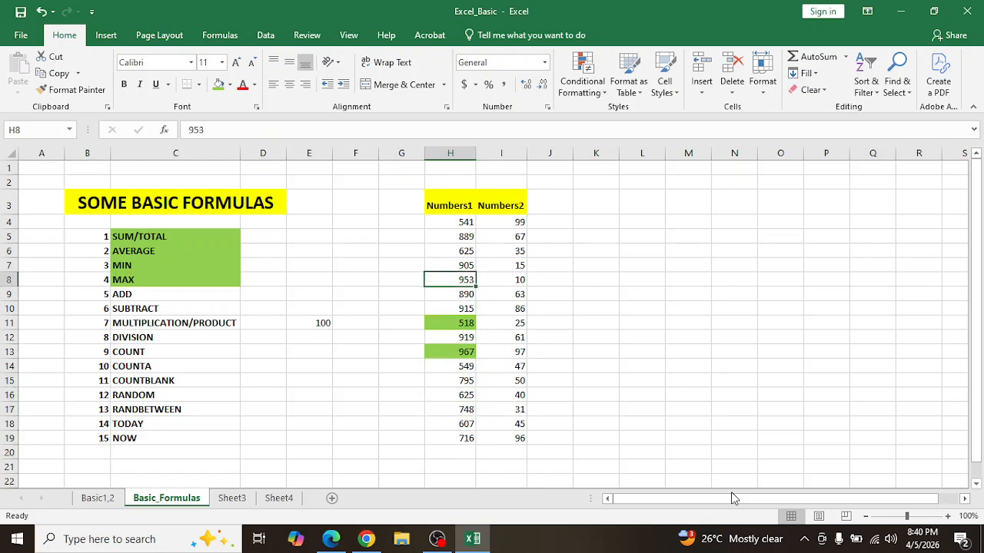
pyautogui.press('Up')
pyautogui.press('Up')
pyautogui.press('Right')
pyautogui.press('Right')
pyautogui.press('Right')
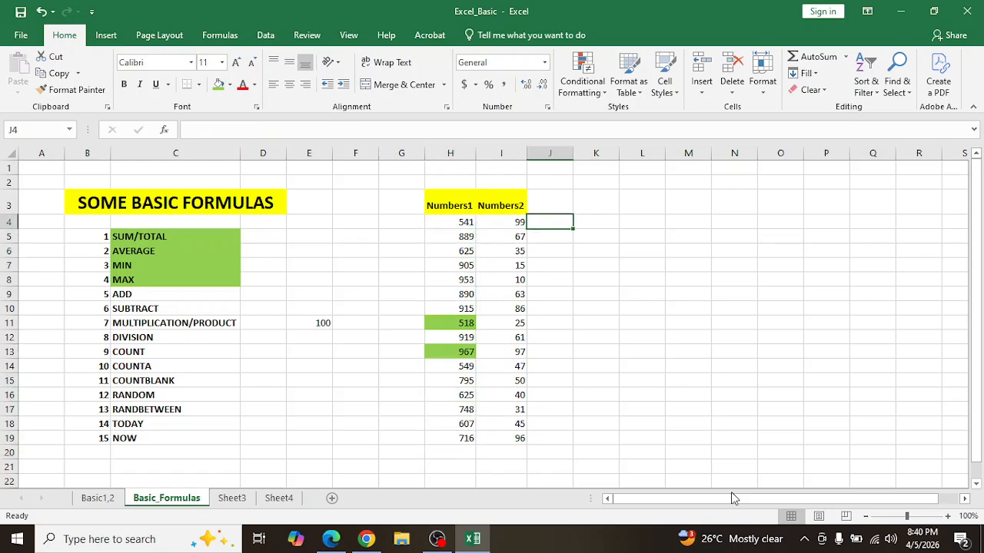
pyautogui.write('=')
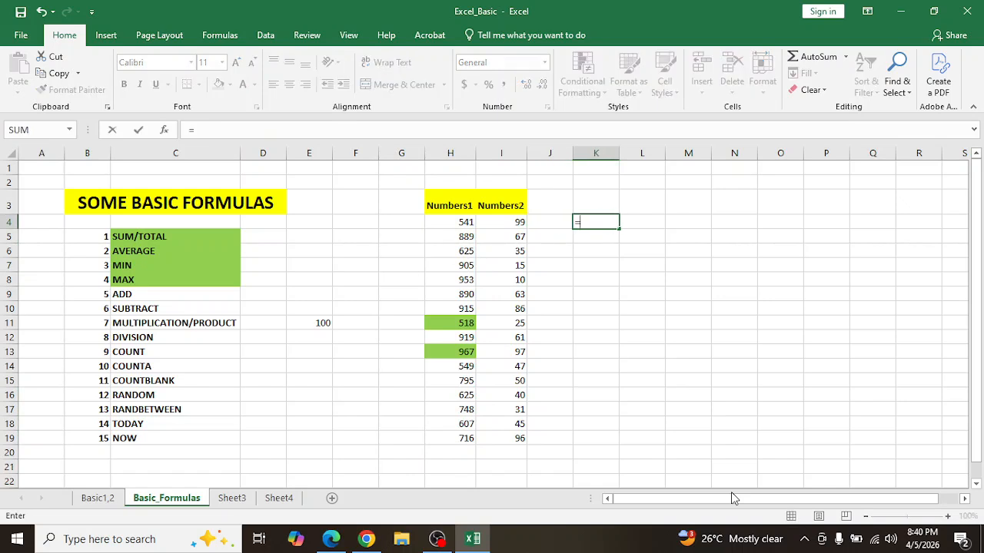
pyautogui.press('Left')
pyautogui.press('Left')
pyautogui.press('Left')
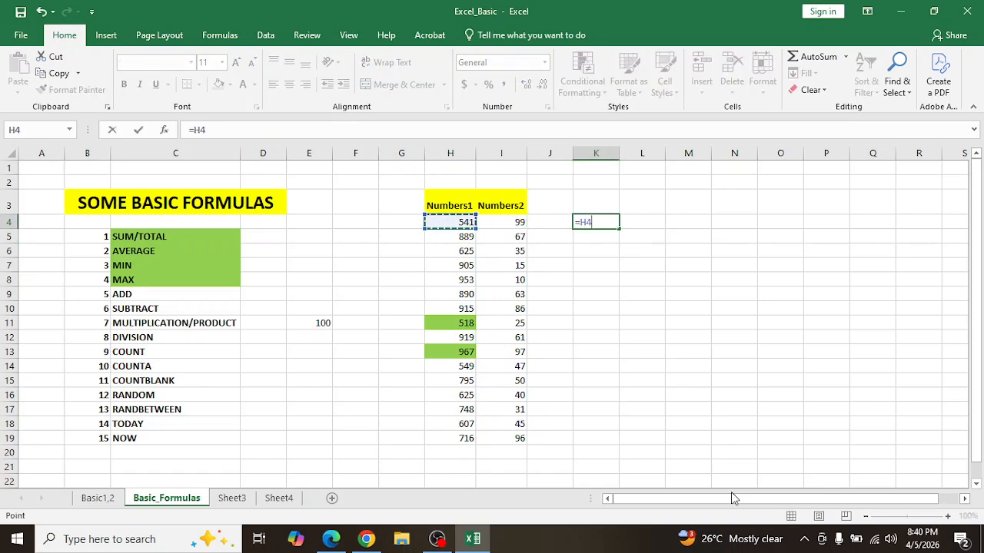
pyautogui.write('+')
pyautogui.press('Left')
pyautogui.press('Left')
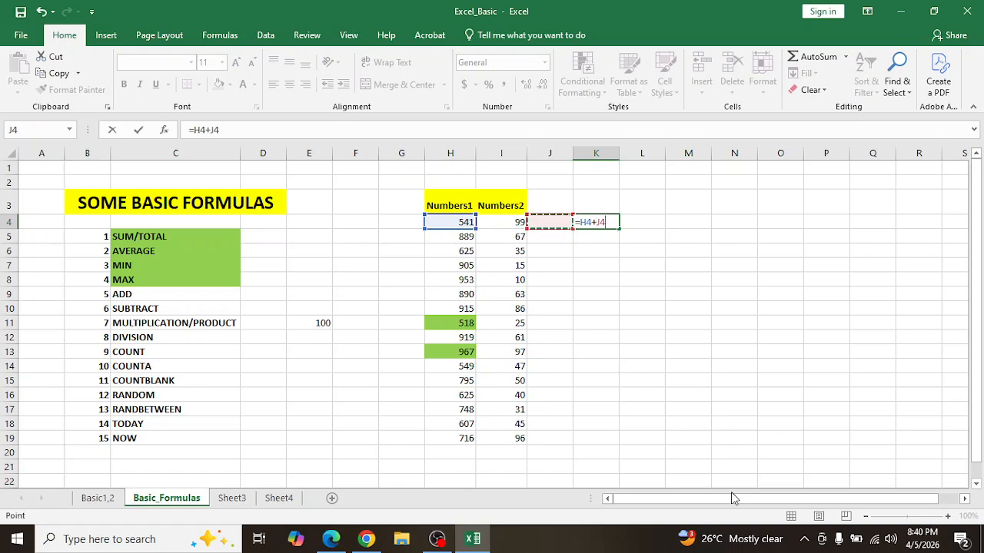
pyautogui.press('Return')
# Enter 2 in cell J4 as a third number beside the first Numbers2 value
pyautogui.press('Up')
pyautogui.press('Left')
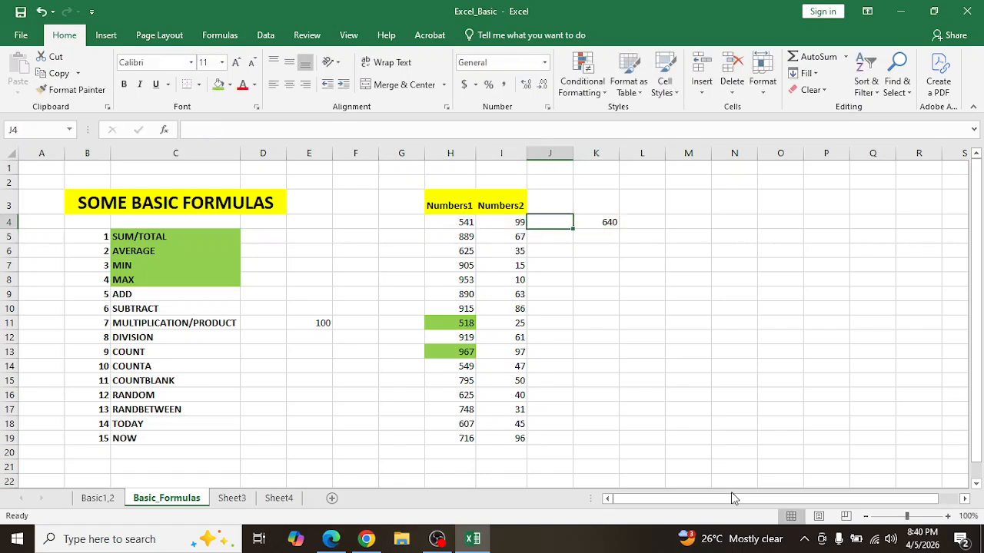
pyautogui.write('2')
pyautogui.press('Return')
# Add the three numbers of row 4 in cell L4 with the formula =H4+I4+J4
pyautogui.press('Up')
pyautogui.press('Right')
pyautogui.press('Right')
pyautogui.write('=')
pyautogui.press('Left')
pyautogui.press('Left')
pyautogui.press('Left')
pyautogui.press('Left')
pyautogui.write('+')
pyautogui.press('Left')
pyautogui.press('Left')
pyautogui.press('Left')
pyautogui.write('+')
pyautogui.press('Left')
pyautogui.press('Left')
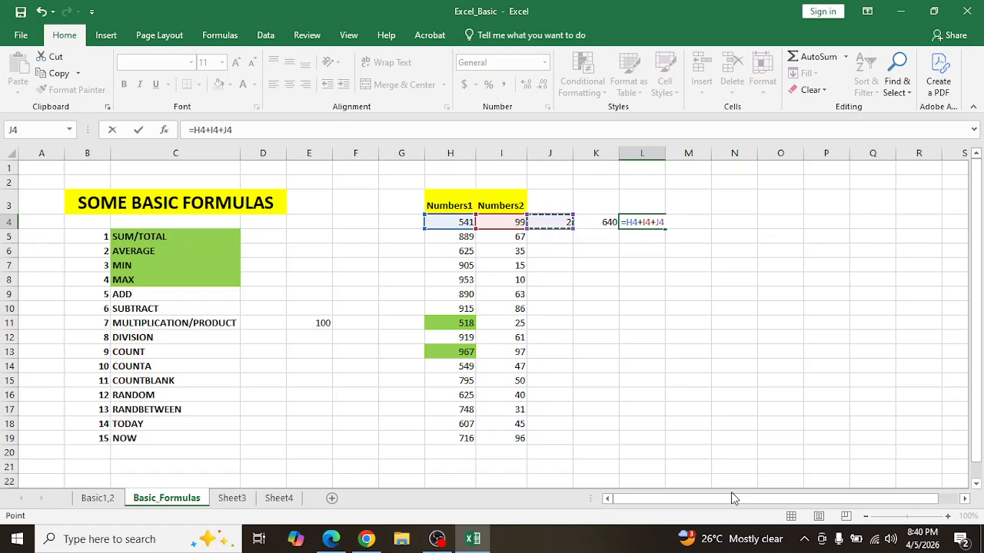
pyautogui.press('Return')
pyautogui.press('Up')
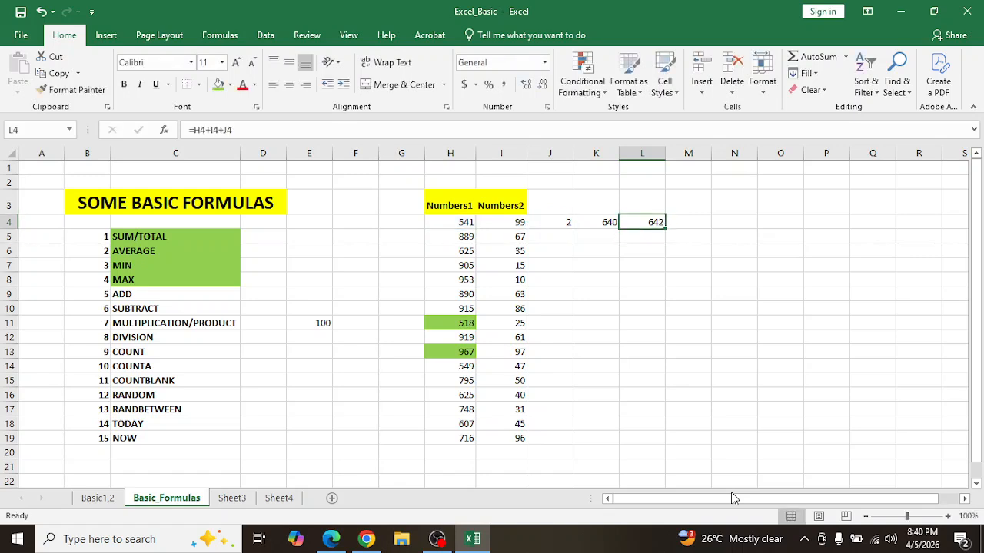
# Clear the extra number and both addition formulas from cells J4 to L4
pyautogui.press('Left')
pyautogui.press('Left')
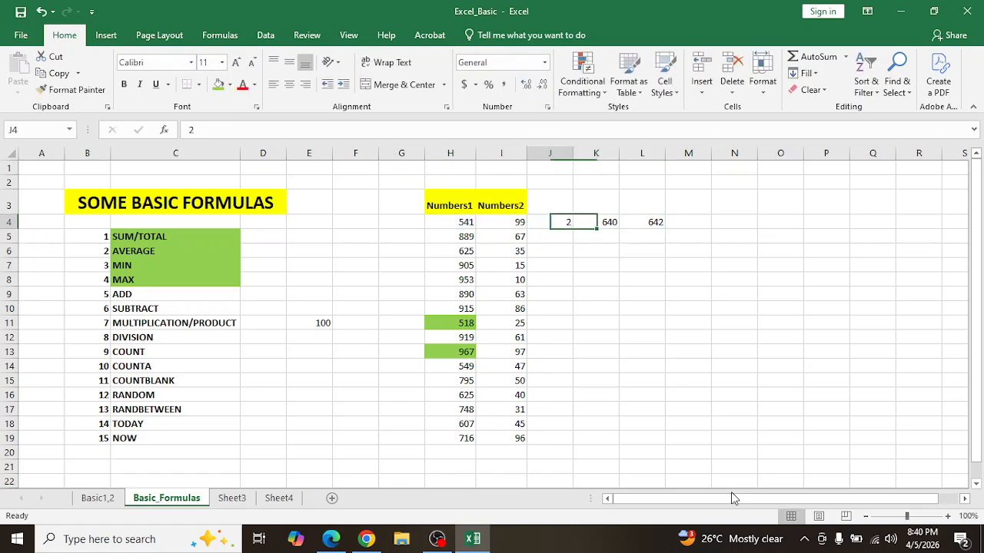
pyautogui.hotkey('shift', 'Right')
pyautogui.hotkey('shift', 'Right')
pyautogui.press('Delete')
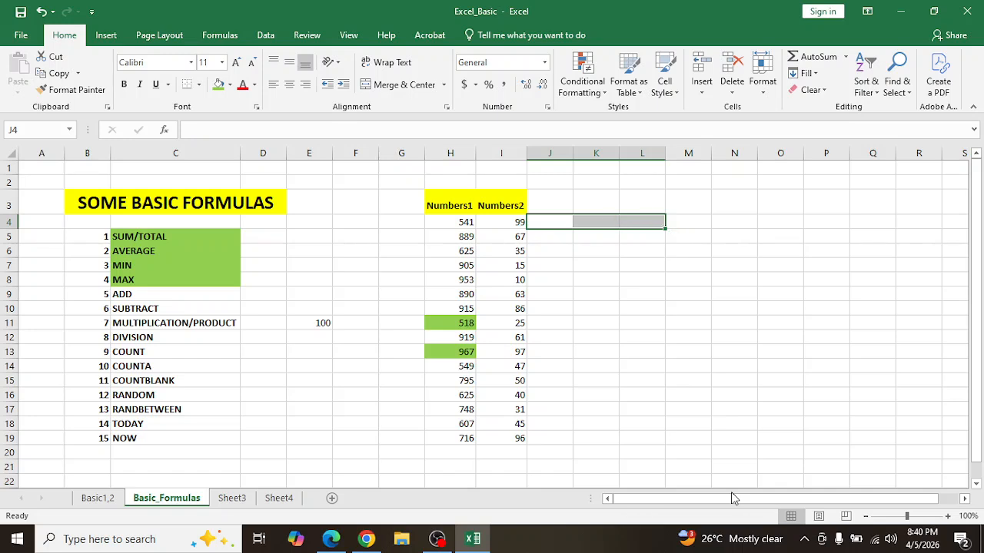
pyautogui.click(555, 252)
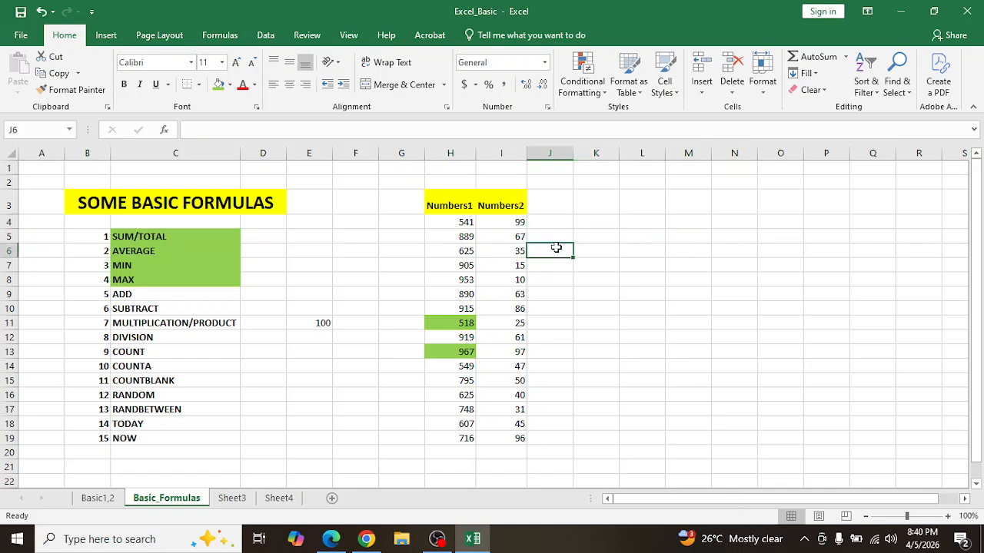
pyautogui.click(553, 224)
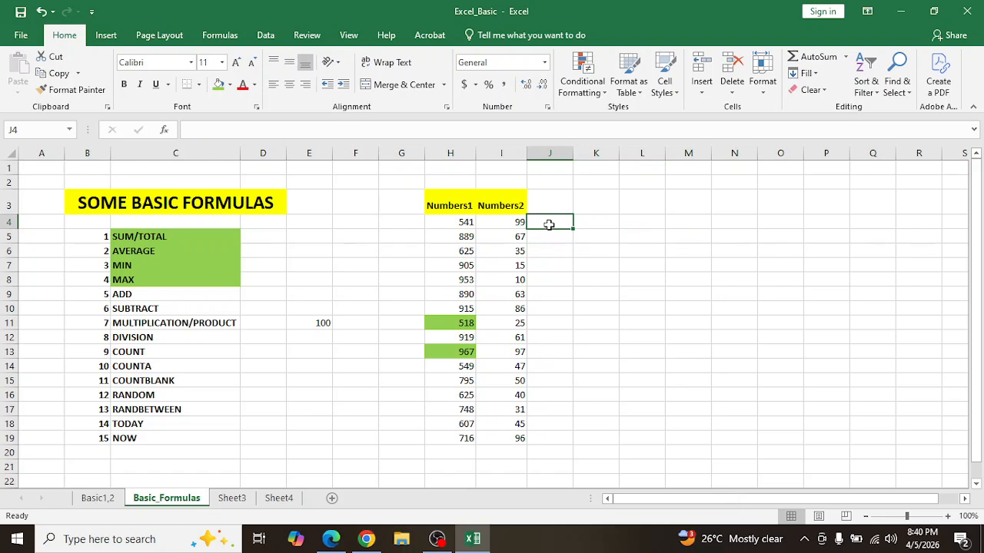
# Fill the ADD label in cell C9 with light green
pyautogui.press('Left')
pyautogui.press('Left')
pyautogui.press('Left')
pyautogui.press('Left')
pyautogui.press('Left')
pyautogui.press('Left')
pyautogui.press('Left')
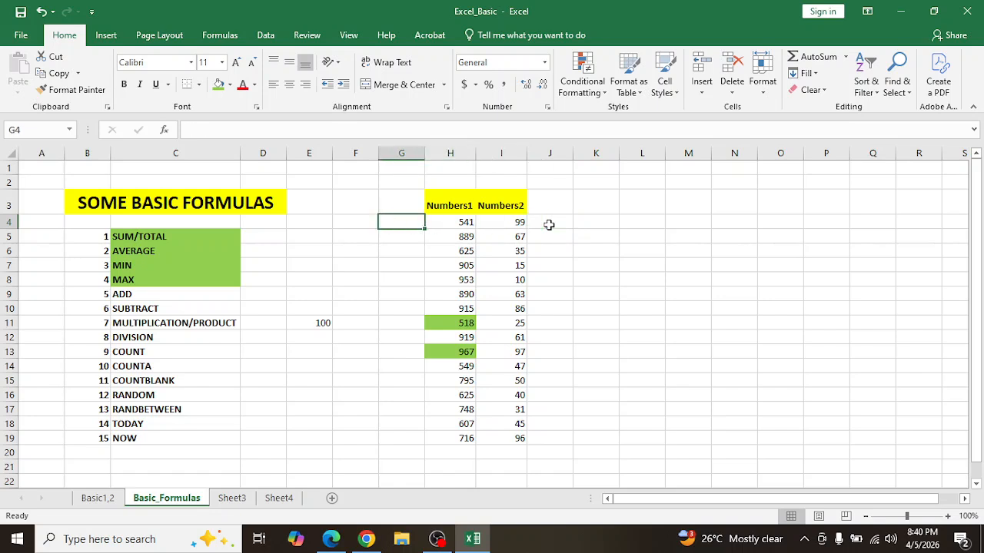
pyautogui.press('Down')
pyautogui.press('Down')
pyautogui.press('Down')
pyautogui.press('Down')
pyautogui.press('Down')
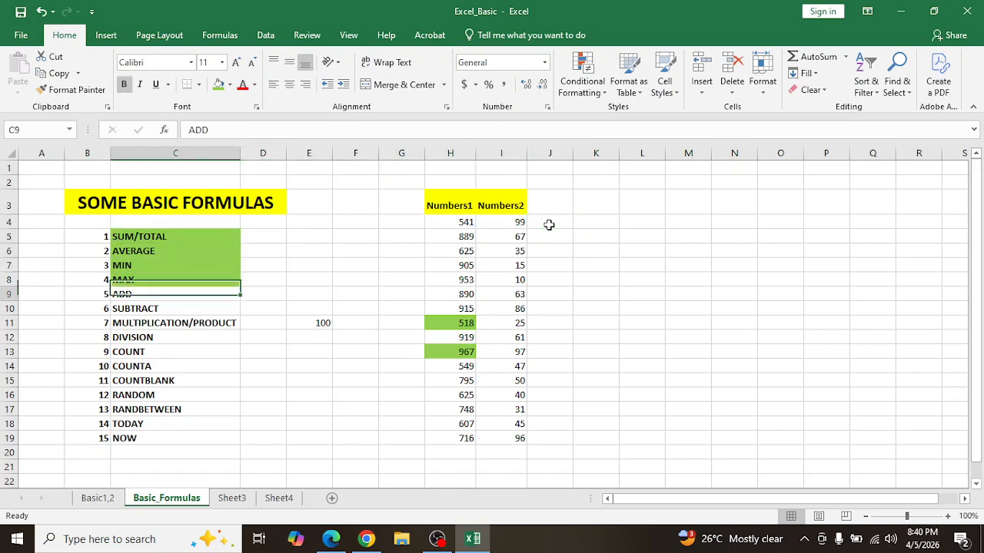
pyautogui.click(218, 84)
# Subtract the first Numbers2 value from the first Numbers1 value in cell K4 with the formula =H4-I4
pyautogui.click(140, 311)
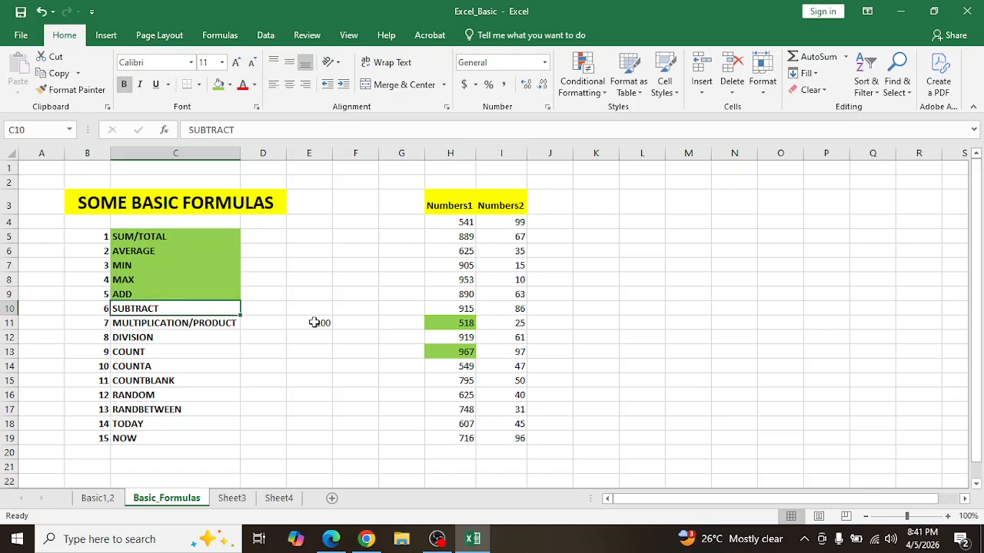
pyautogui.press('Right')
pyautogui.press('Left')
pyautogui.press('Right')
pyautogui.press('Right')
pyautogui.press('Right')
pyautogui.press('Right')
pyautogui.press('Right')
pyautogui.press('Right')
pyautogui.press('Right')
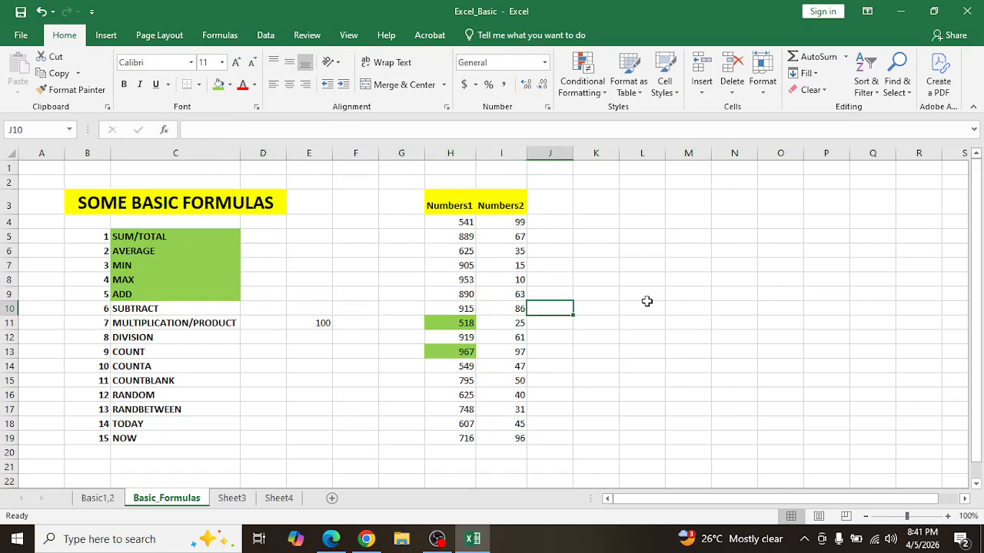
pyautogui.press('Right')
pyautogui.press('Up')
pyautogui.press('Up')
pyautogui.press('Up')
pyautogui.press('Up')
pyautogui.press('Up')
pyautogui.press('Up')
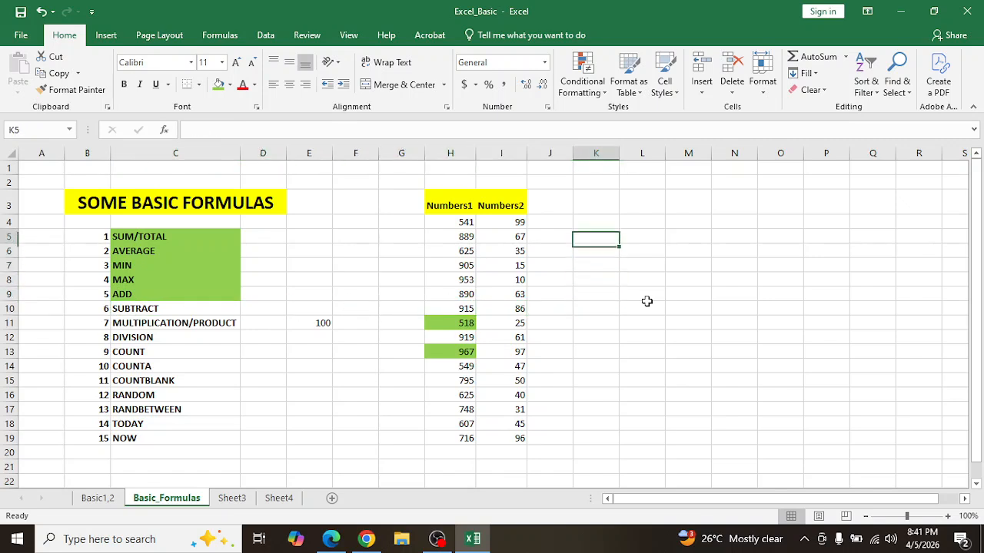
pyautogui.write('=')
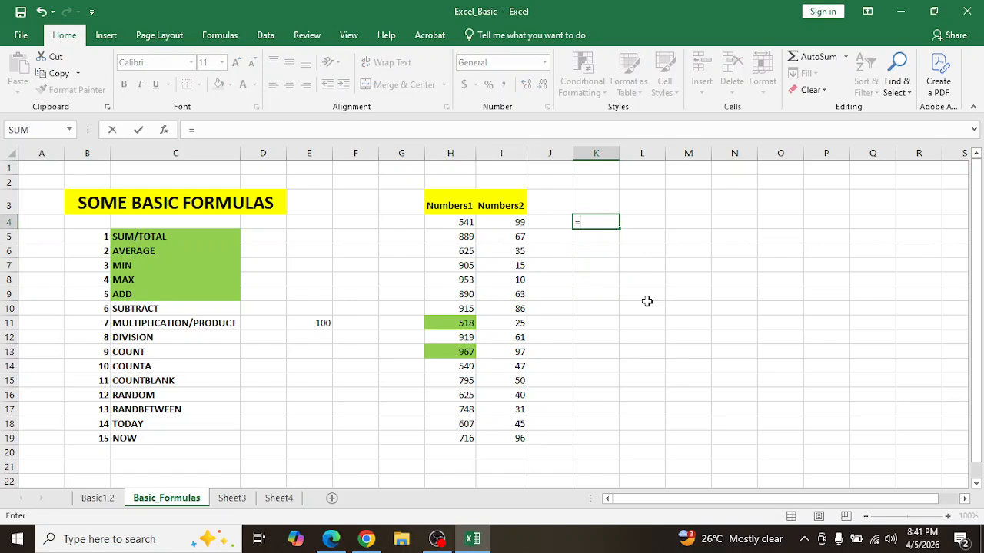
pyautogui.press('Left')
pyautogui.press('Left')
pyautogui.press('Left')
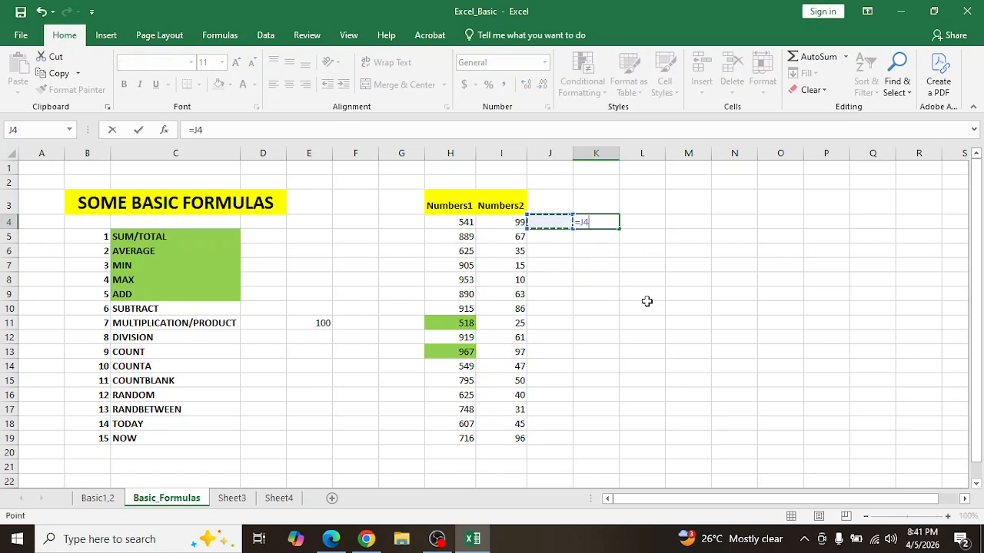
pyautogui.write('-')
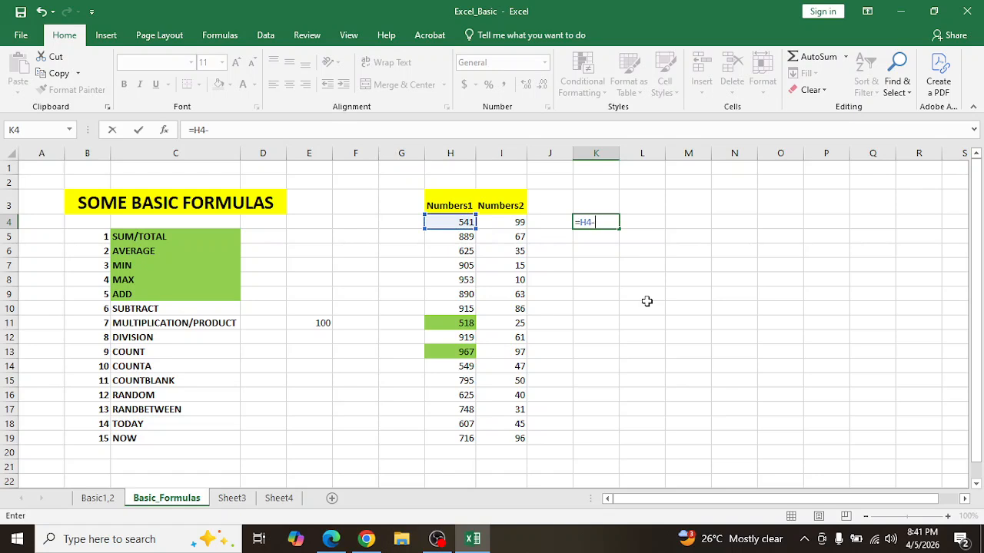
pyautogui.press('Left')
pyautogui.press('Left')
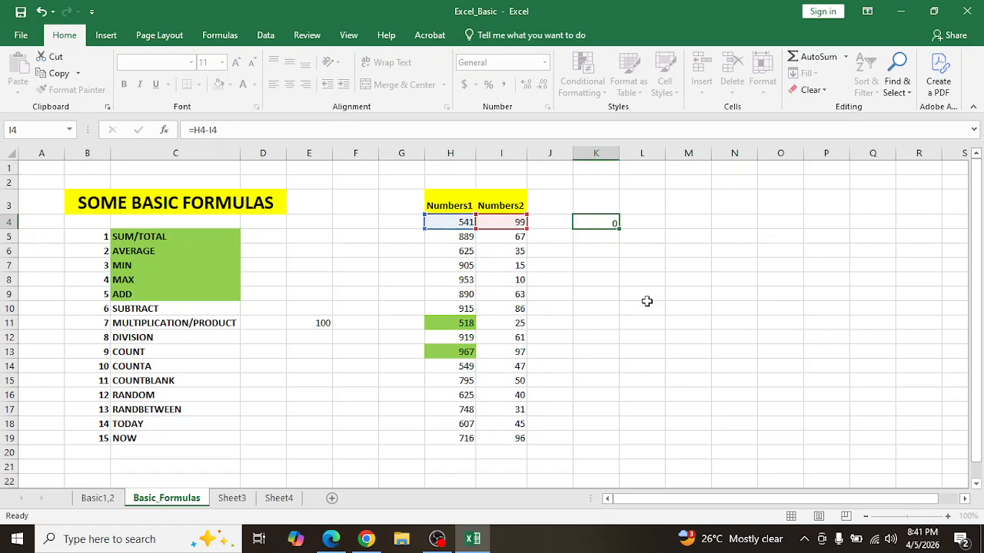
pyautogui.press('Return')
pyautogui.press('Up')
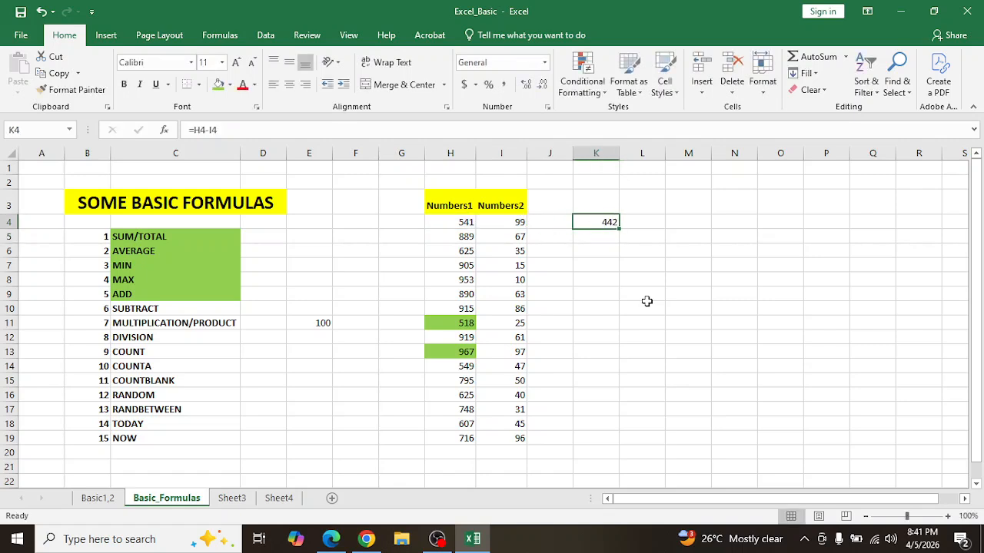
# Clear the subtraction formula from cell K4 and fill the SUBTRACT label in C10 with light green
pyautogui.press('Delete')
pyautogui.click(160, 306)
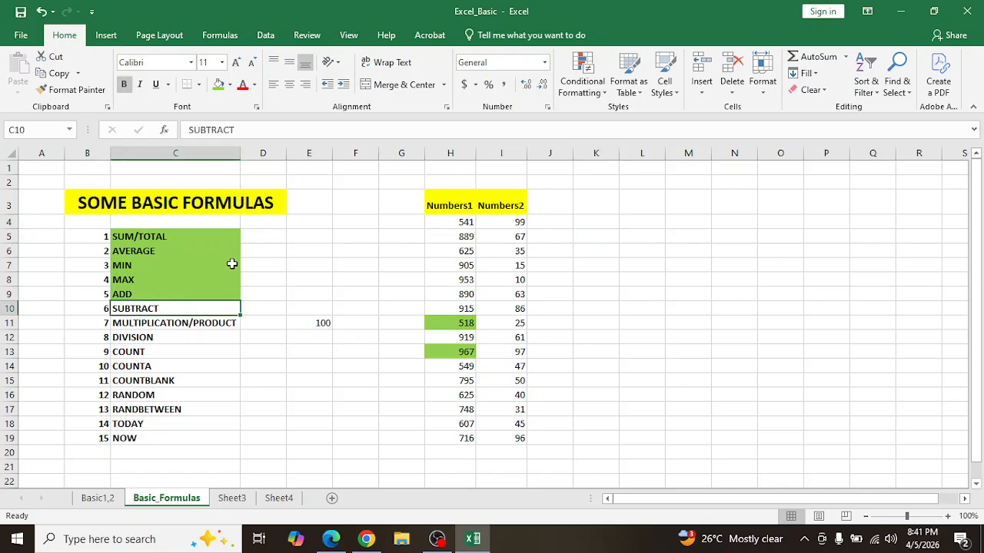
pyautogui.click(219, 85)
# Multiply the first Numbers1 and Numbers2 values in cell K4 with the formula =H4*I4
pyautogui.click(152, 329)
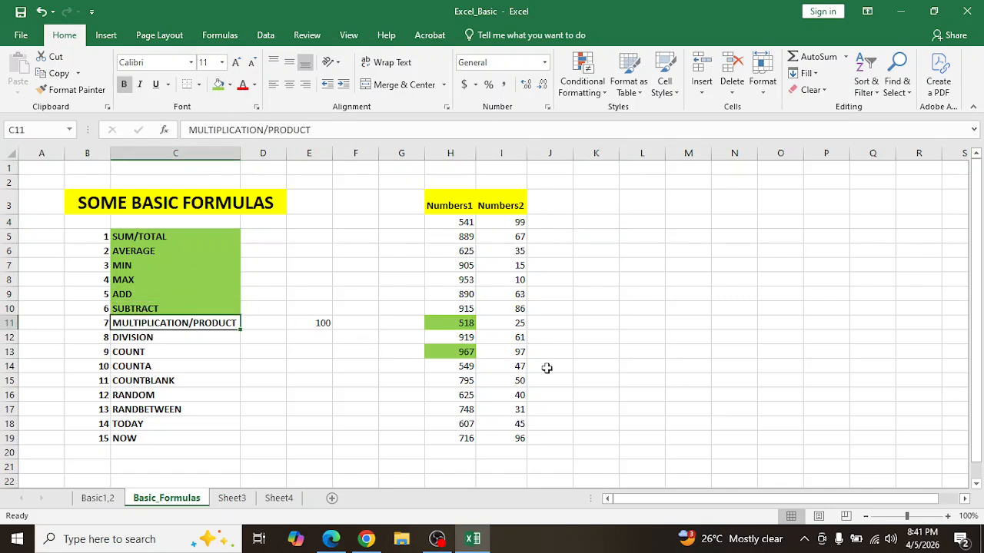
pyautogui.press('Right')
pyautogui.press('Right')
pyautogui.press('Right')
pyautogui.press('Right')
pyautogui.press('Right')
pyautogui.press('Right')
pyautogui.press('Right')
pyautogui.press('Right')
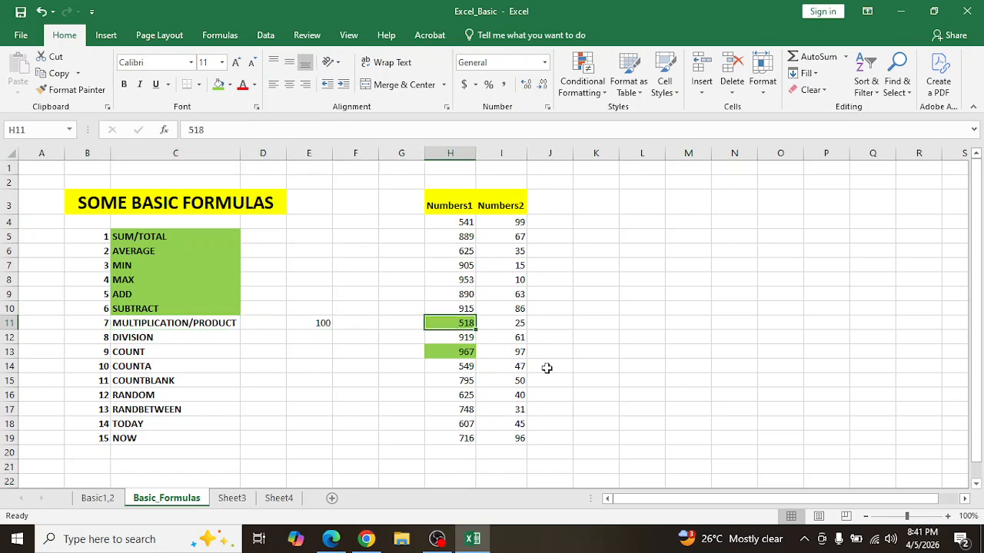
pyautogui.press('Up')
pyautogui.press('Up')
pyautogui.press('Up')
pyautogui.press('Up')
pyautogui.press('Up')
pyautogui.press('Up')
pyautogui.press('Up')
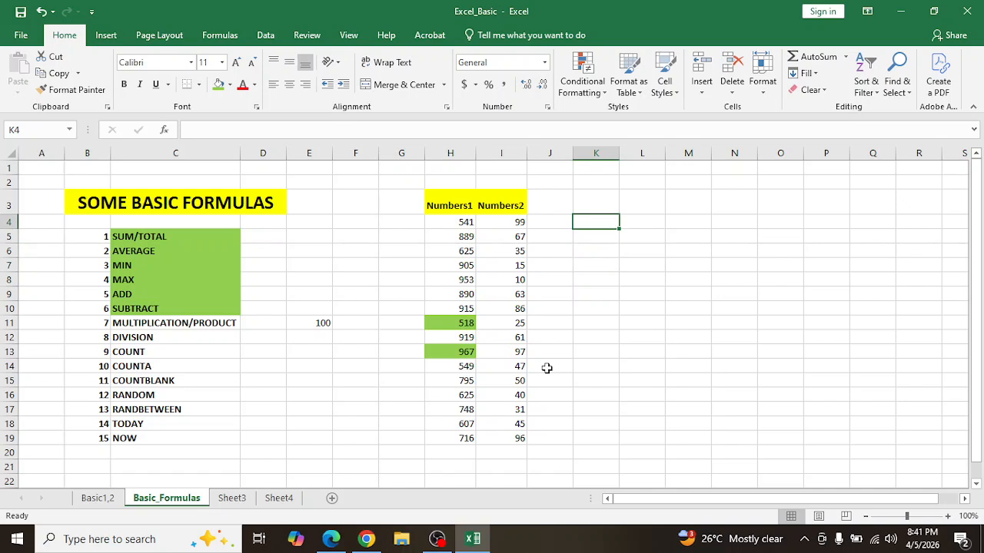
pyautogui.write('=')
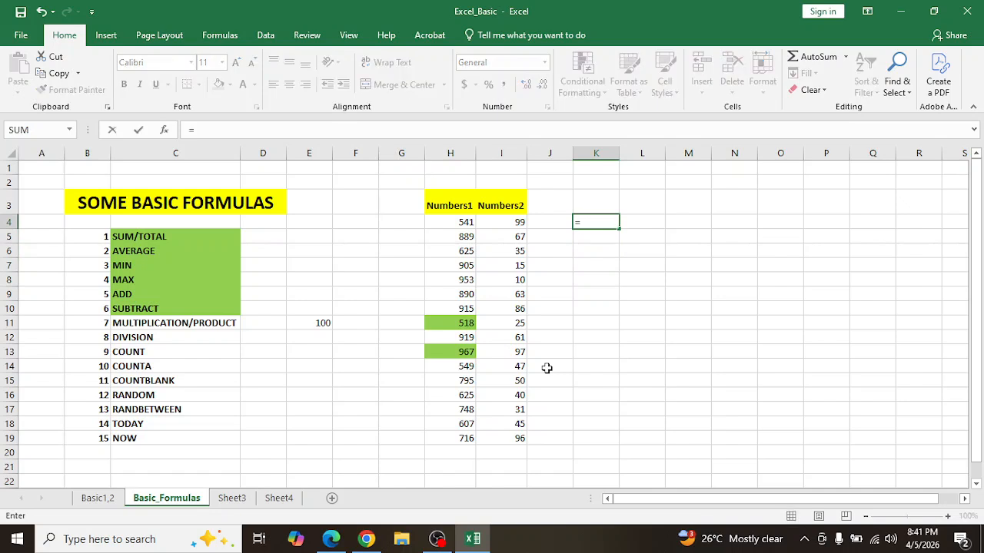
pyautogui.press('Left')
pyautogui.press('Left')
pyautogui.press('Left')
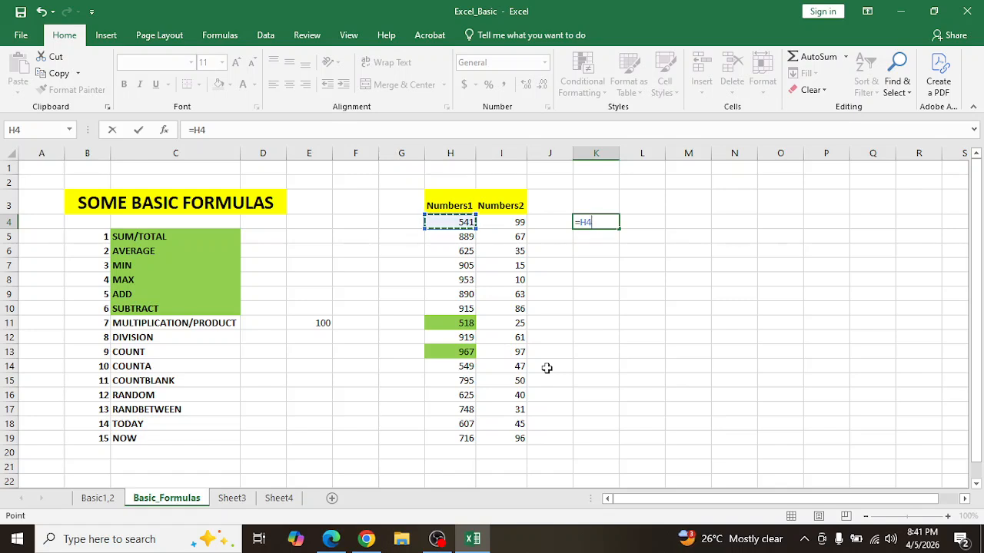
pyautogui.write('*')
pyautogui.press('Left')
pyautogui.press('Left')
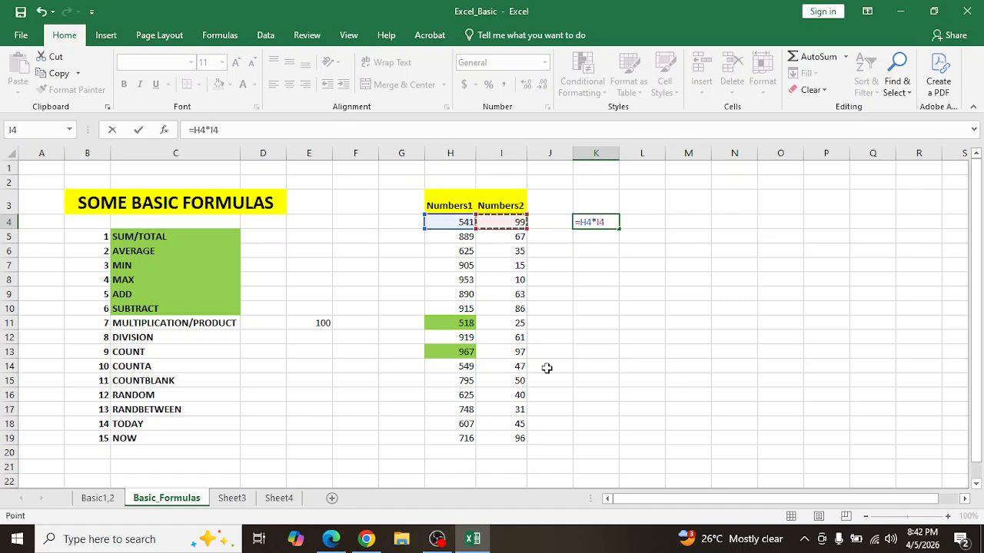
pyautogui.press('Return')
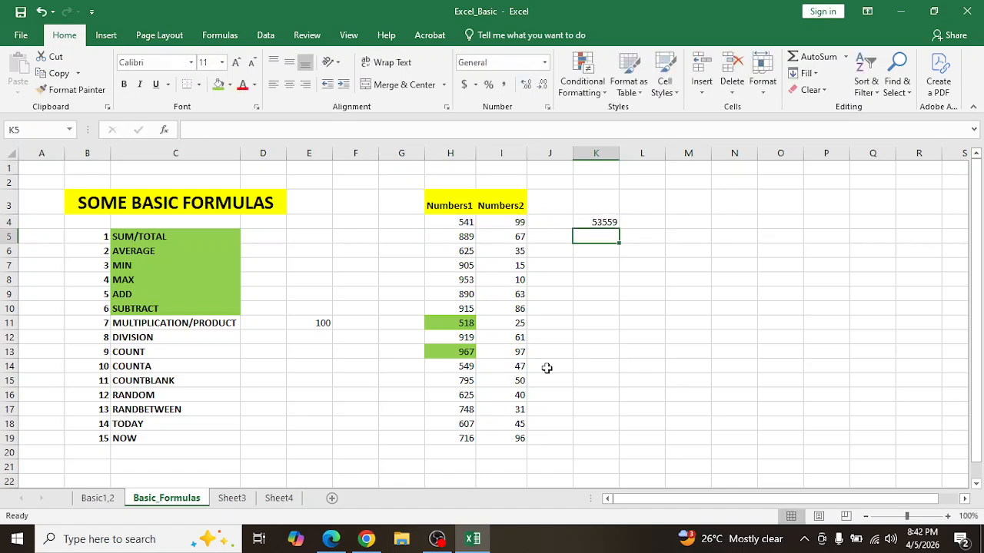
pyautogui.press('Up')
pyautogui.press('Left')
pyautogui.press('Left')
pyautogui.press('Left')
pyautogui.press('Right')
pyautogui.press('Right')
pyautogui.press('Right')
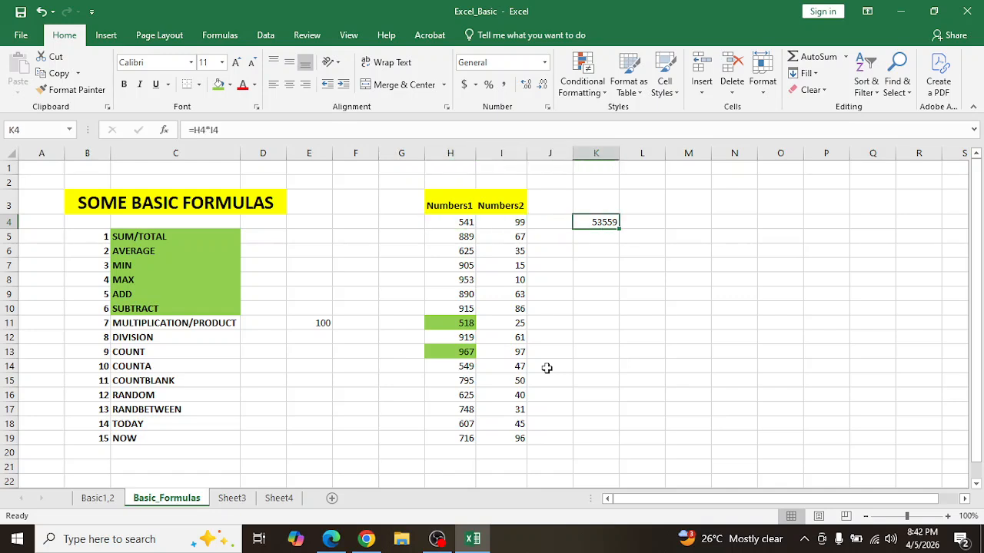
# Multiply the first Numbers1 and Numbers2 values in cell L4 with the formula =PRODUCT(H4,I4)
pyautogui.press('Right')
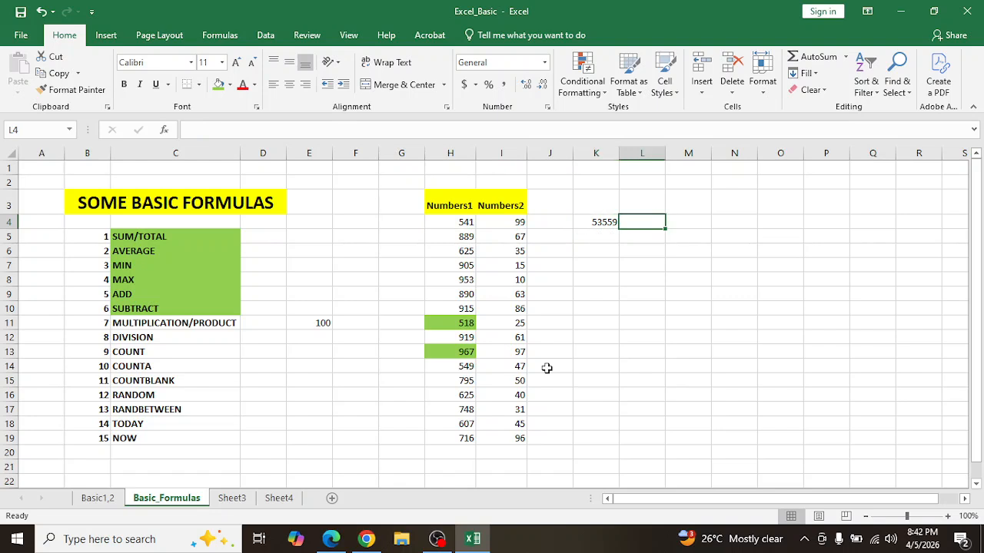
pyautogui.write('=')
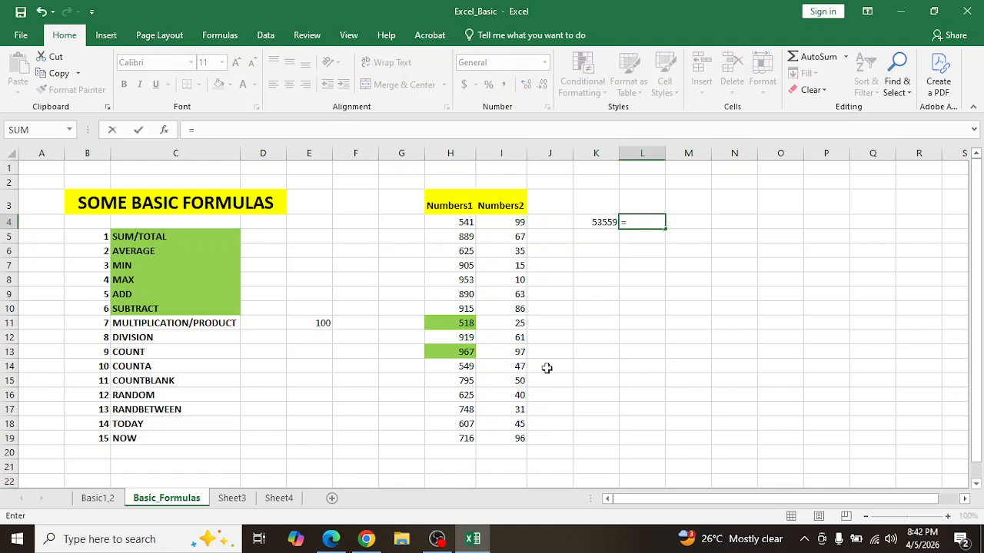
pyautogui.write('PRO')
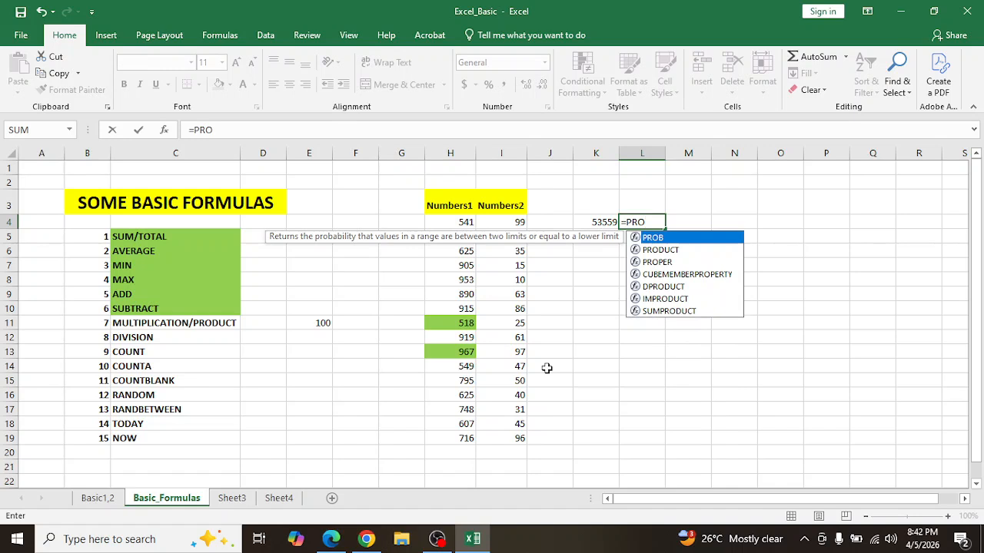
pyautogui.write('D')
pyautogui.press('Tab')
pyautogui.press('Left')
pyautogui.press('Left')
pyautogui.press('Left')
pyautogui.press('Left')
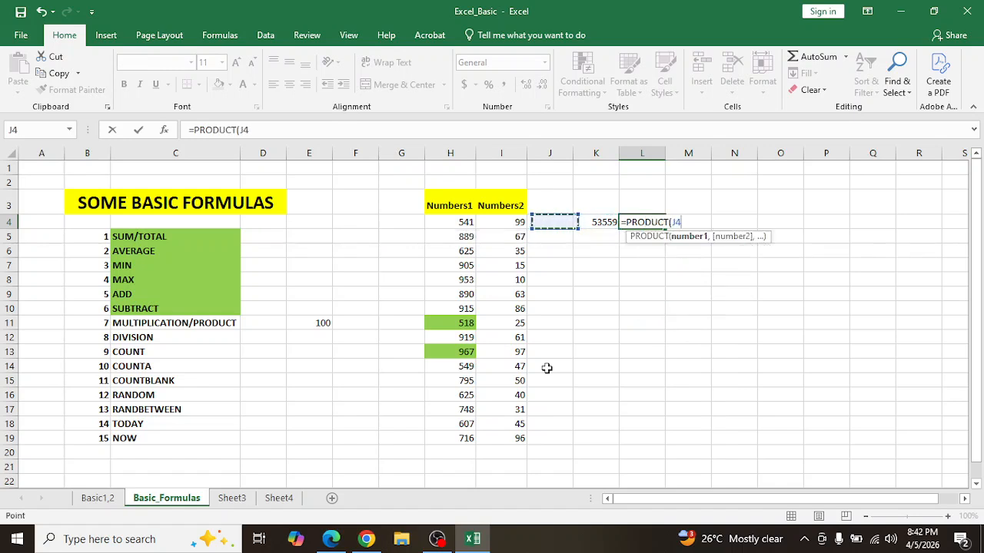
pyautogui.write(',')
pyautogui.press('Left')
pyautogui.press('Left')
pyautogui.press('Left')
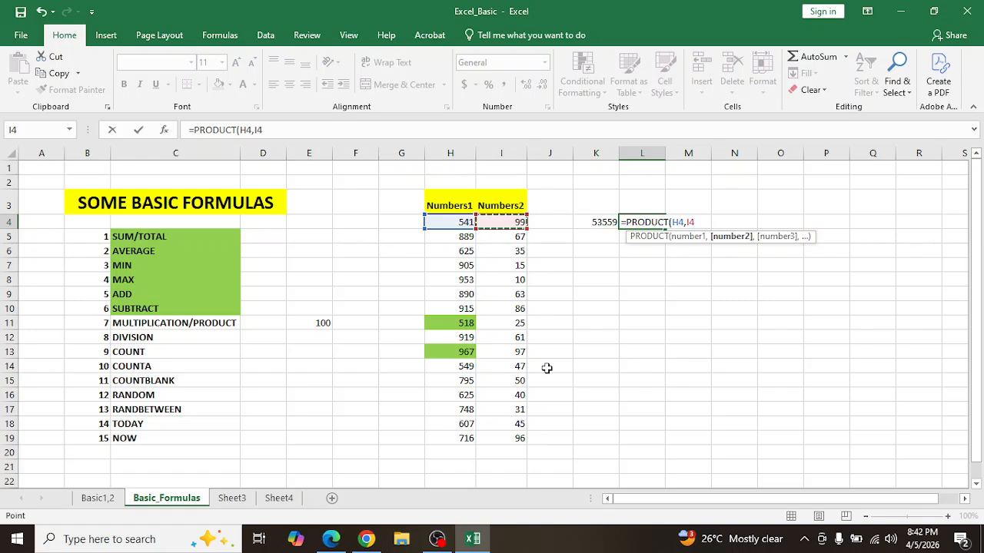
pyautogui.press('Return')
pyautogui.press('Up')
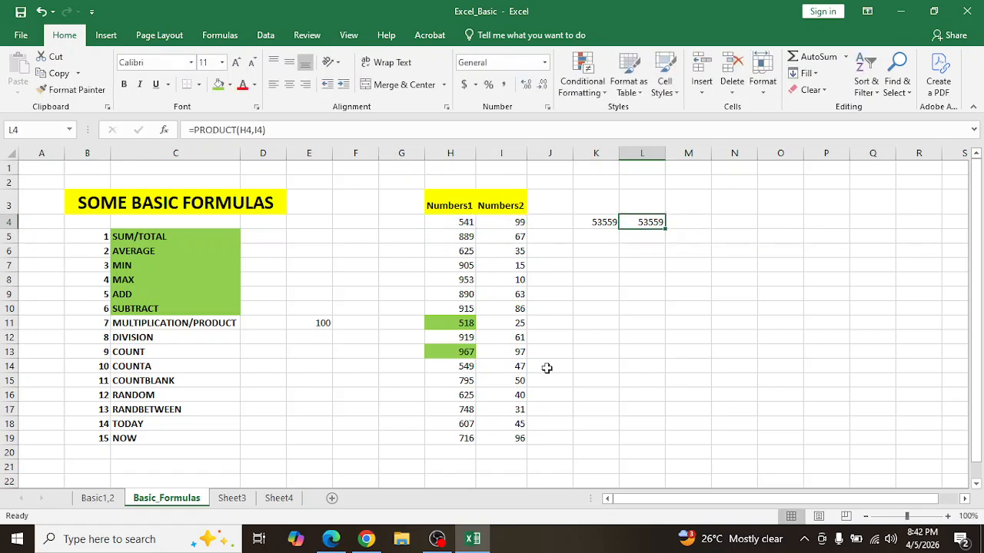
# Fill the MULTIPLICATION/PRODUCT label in cell C11 with light green
pyautogui.press('Left')
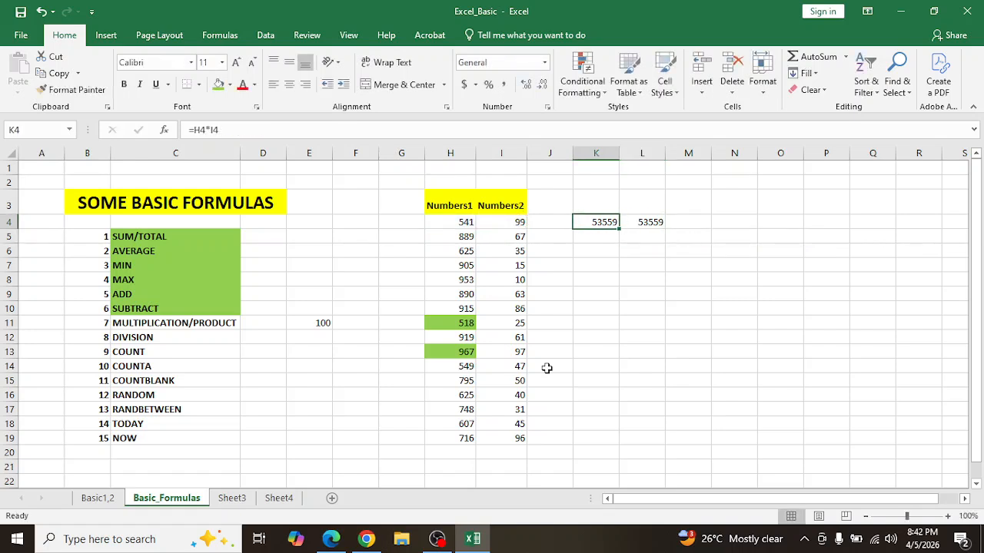
pyautogui.press('Left')
pyautogui.press('Left')
pyautogui.press('Left')
pyautogui.press('Left')
pyautogui.press('Left')
pyautogui.press('Left')
pyautogui.press('Left')
pyautogui.press('Down')
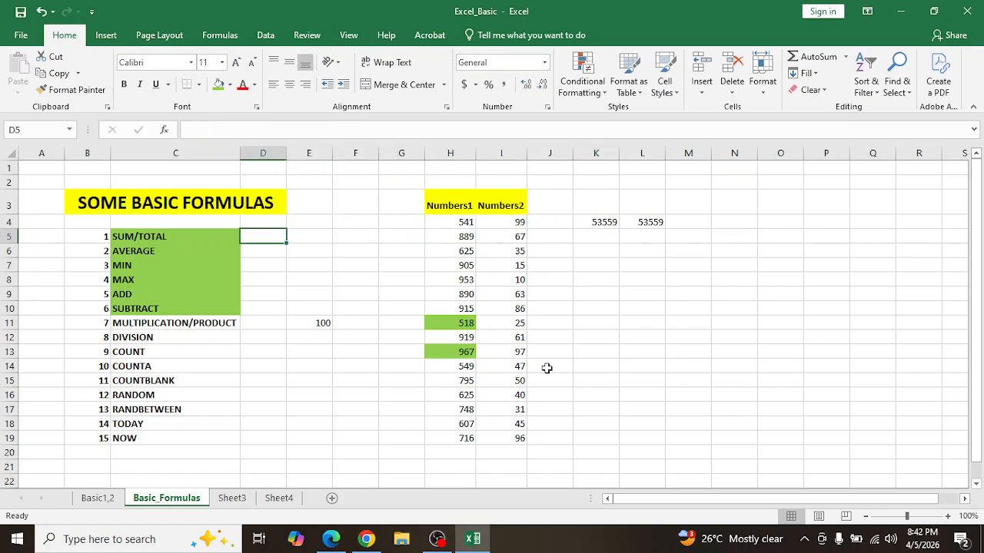
pyautogui.press('Left')
pyautogui.press('Down')
pyautogui.press('Down')
pyautogui.press('Down')
pyautogui.press('Down')
pyautogui.press('Down')
pyautogui.press('Down')
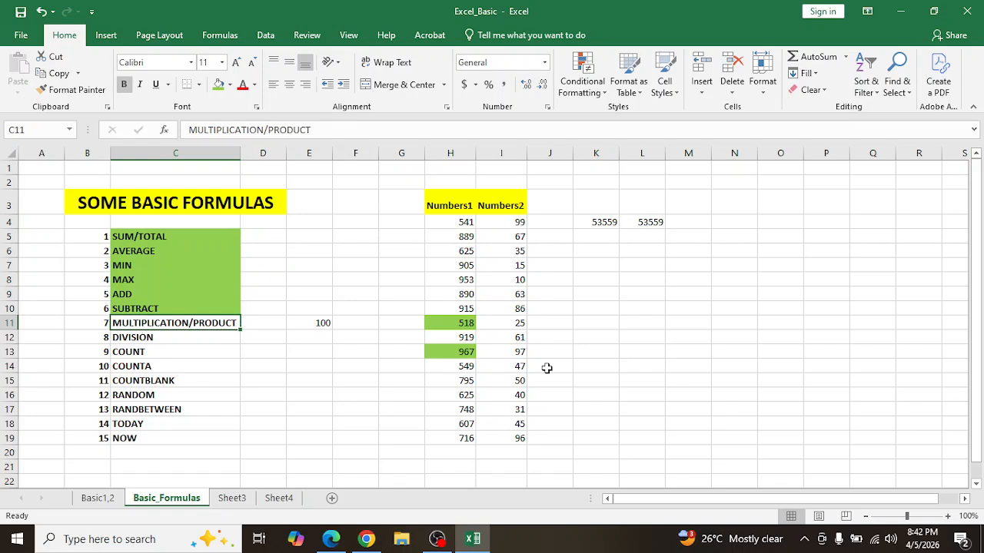
pyautogui.click(220, 86)
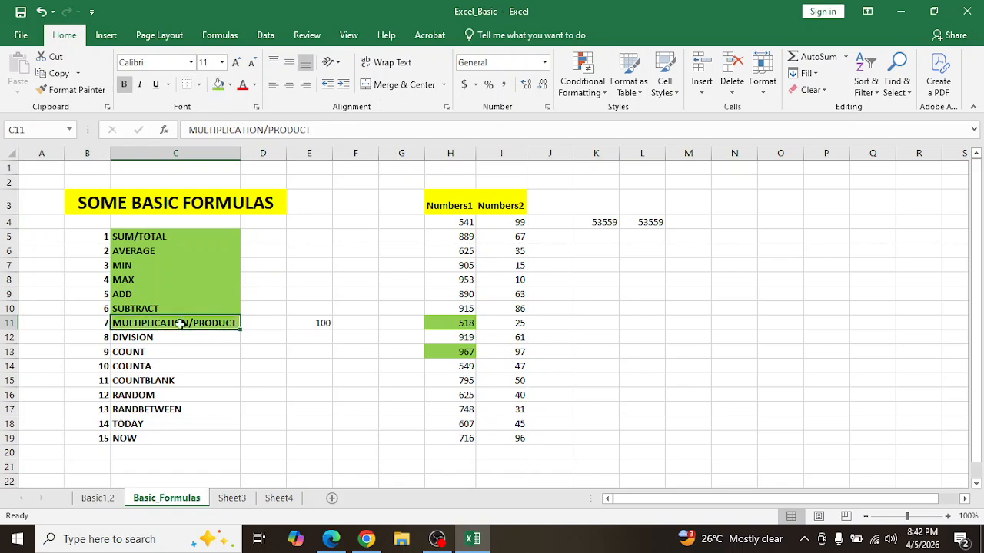
# Clear the two multiplication formulas from cells K4 and L4
pyautogui.click(161, 341)
pyautogui.press('Right')
pyautogui.press('Right')
pyautogui.press('Right')
pyautogui.press('Right')
pyautogui.press('Right')
pyautogui.press('Right')
pyautogui.press('Right')
pyautogui.press('Right')
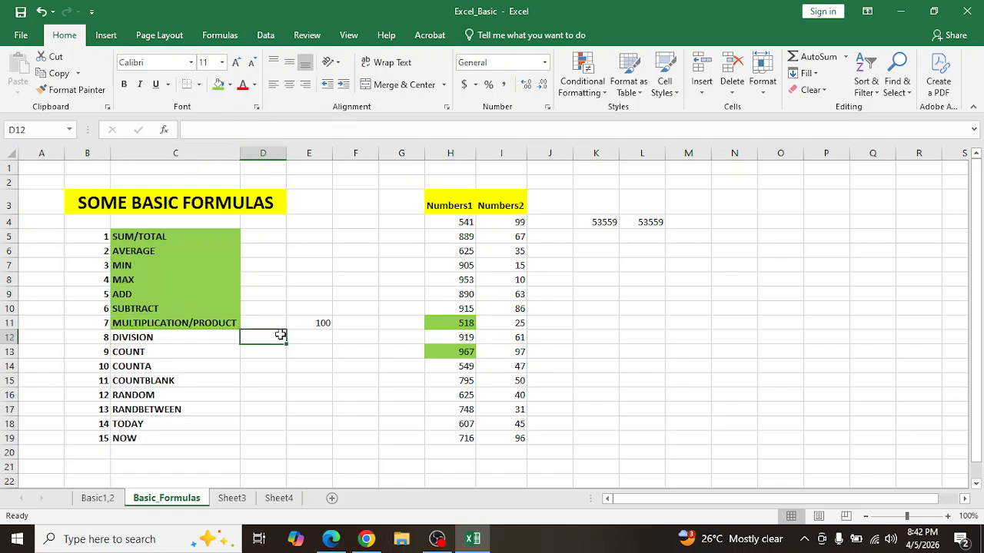
pyautogui.press('Up')
pyautogui.press('Up')
pyautogui.press('Up')
pyautogui.press('Up')
pyautogui.press('Up')
pyautogui.press('Up')
pyautogui.press('Up')
pyautogui.press('Up')
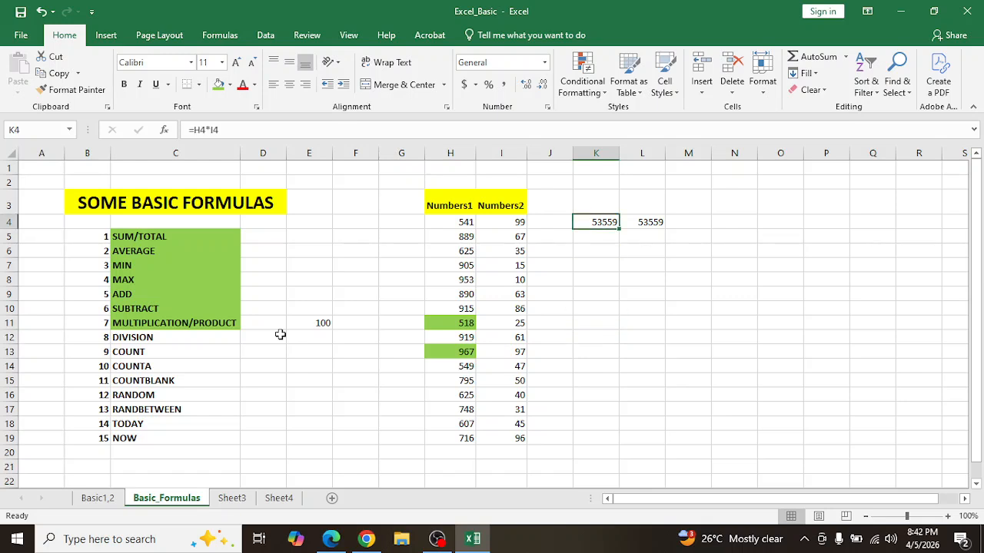
pyautogui.hotkey('shift', 'Right')
pyautogui.press('Delete')
# Divide the first Numbers1 value by the first Numbers2 value in cell K4 with the formula =H4/I4
pyautogui.hotkey('shift', 'Left')
pyautogui.write('=')
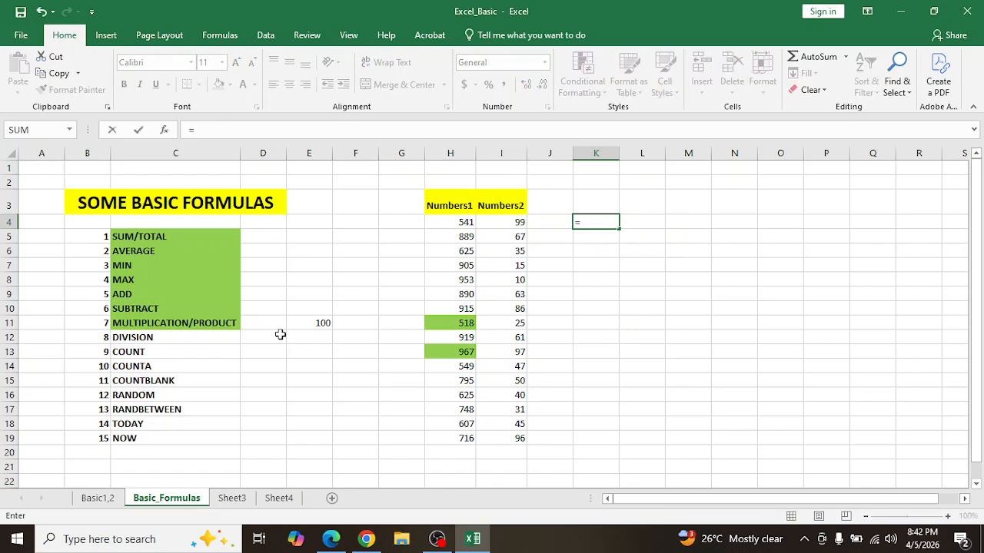
pyautogui.press('Left')
pyautogui.press('Left')
pyautogui.press('Left')
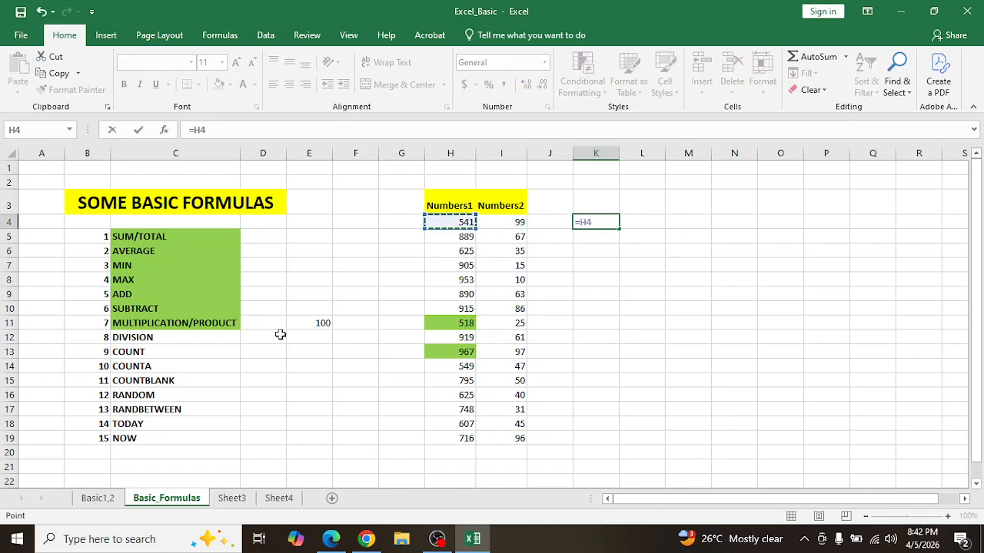
pyautogui.write('/')
pyautogui.press('Left')
pyautogui.press('Left')
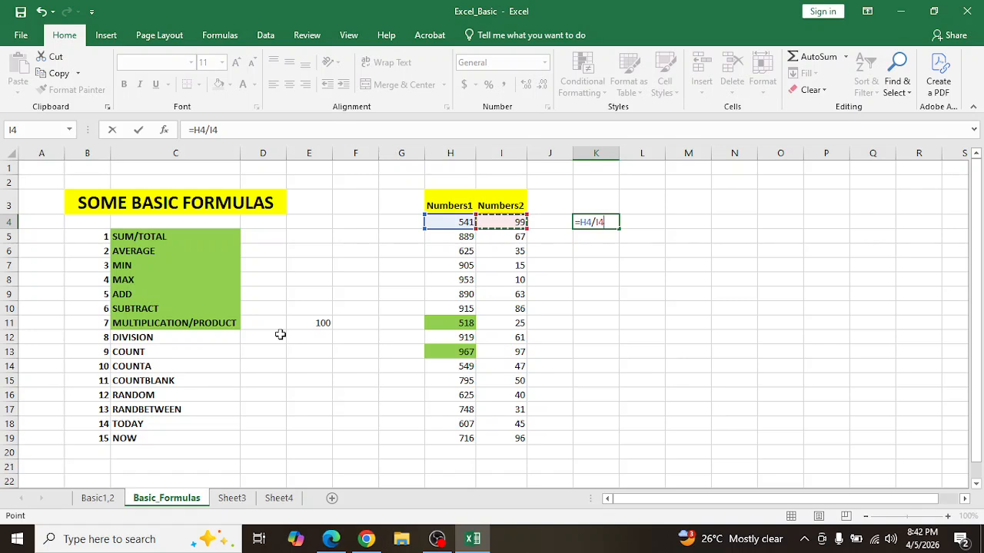
pyautogui.press('Return')
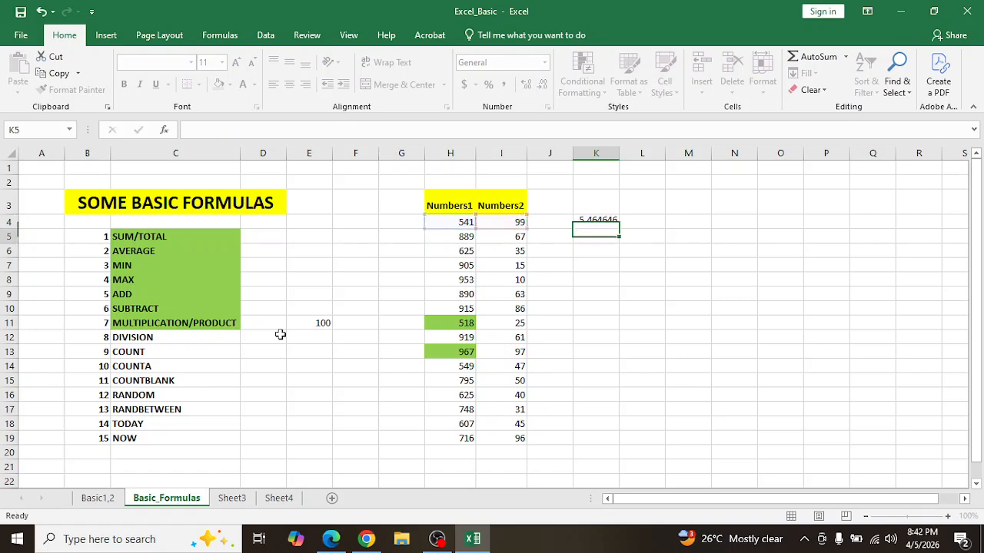
# Clear the division formula from cell K4
pyautogui.press('Up')
pyautogui.press('Left')
pyautogui.press('Left')
pyautogui.press('Left')
pyautogui.press('Left')
pyautogui.press('Right')
pyautogui.press('Right')
pyautogui.press('Right')
pyautogui.press('Right')
pyautogui.press('Delete')
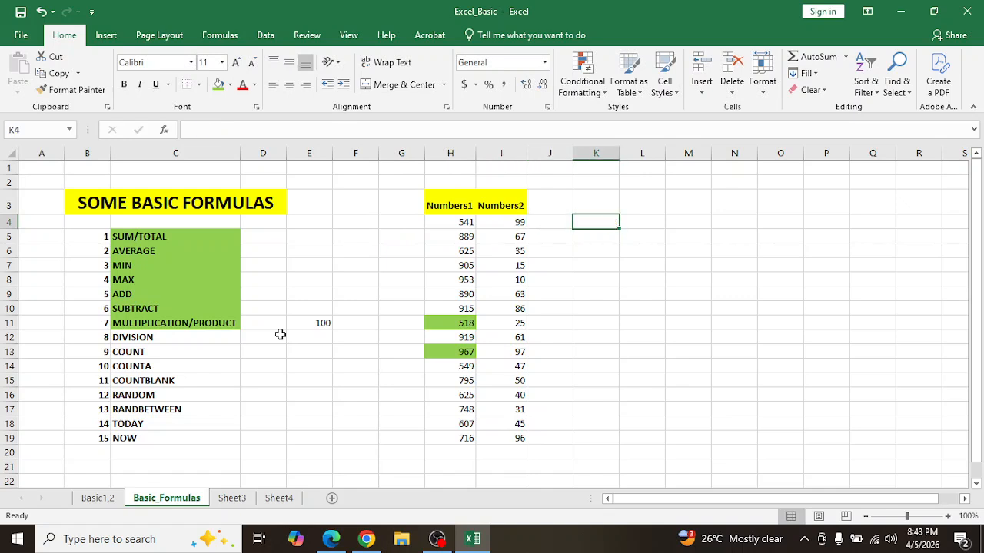
# Fill the DIVISION label in cell C12 with light green
pyautogui.press('Left')
pyautogui.press('Left')
pyautogui.press('Left')
pyautogui.press('Left')
pyautogui.press('Left')
pyautogui.press('Left')
pyautogui.press('Left')
pyautogui.press('Down')
pyautogui.press('Down')
pyautogui.press('Down')
pyautogui.press('Down')
pyautogui.press('Down')
pyautogui.press('Down')
pyautogui.press('Down')
pyautogui.press('Down')
pyautogui.press('Left')
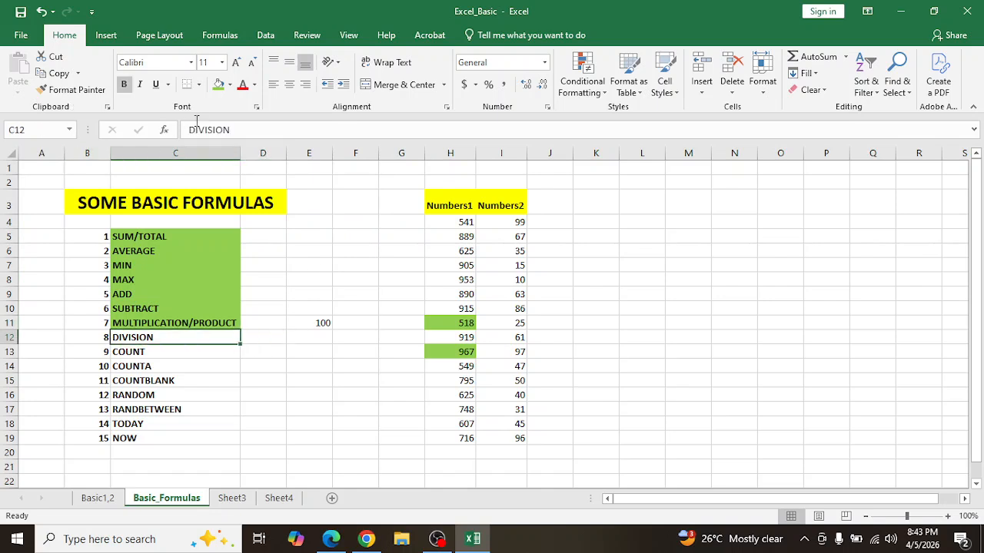
pyautogui.click(218, 84)
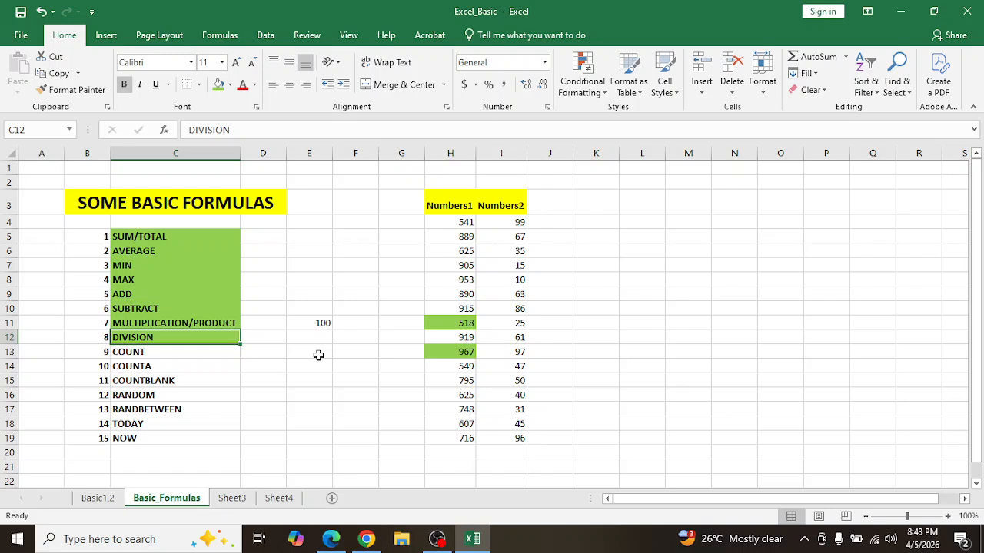
# Count the Numbers1 values in cell H21 with the formula =COUNT(H4:H19)
pyautogui.press('Down')
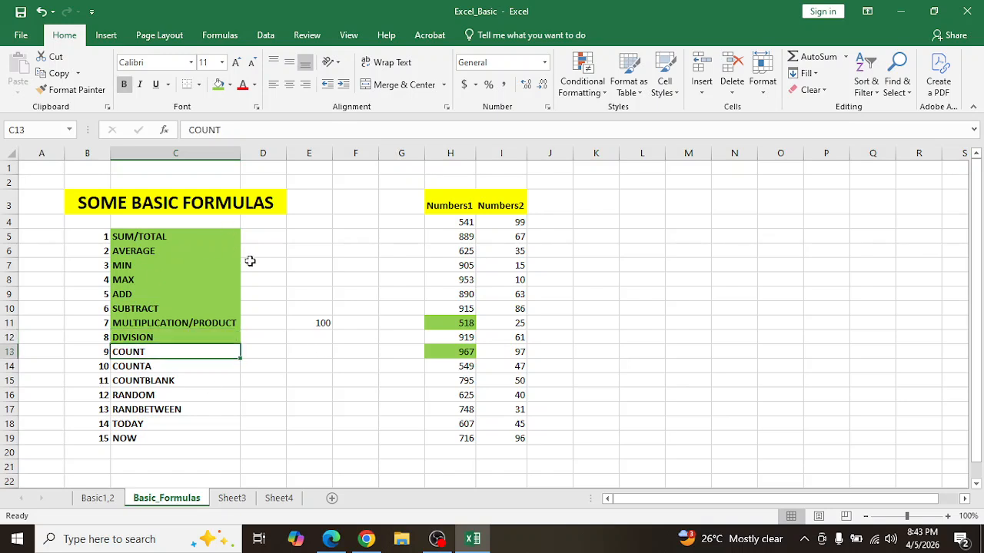
pyautogui.click(530, 321)
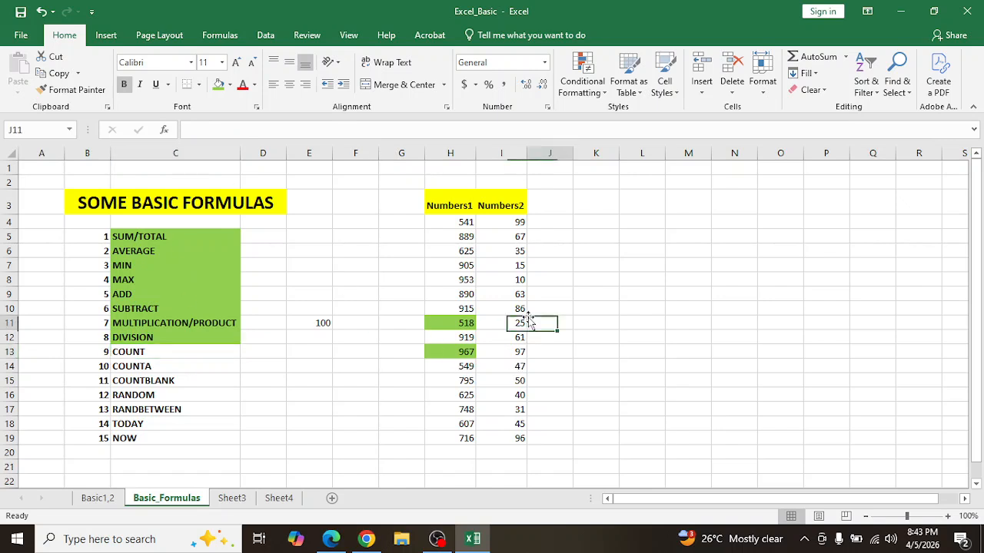
pyautogui.moveTo(457, 221); pyautogui.dragTo(459, 438)
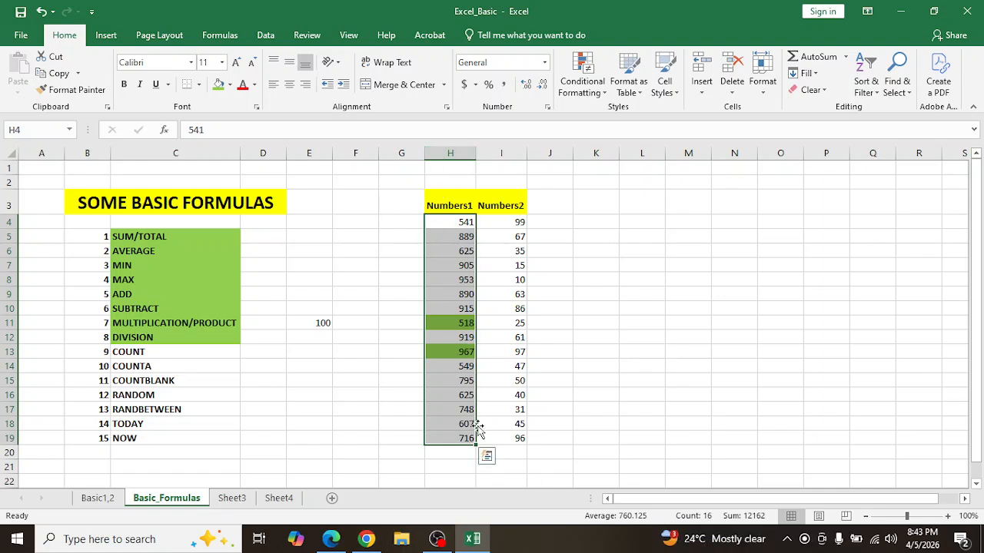
pyautogui.click(492, 326)
pyautogui.moveTo(446, 221); pyautogui.dragTo(459, 419)
pyautogui.click(459, 465)
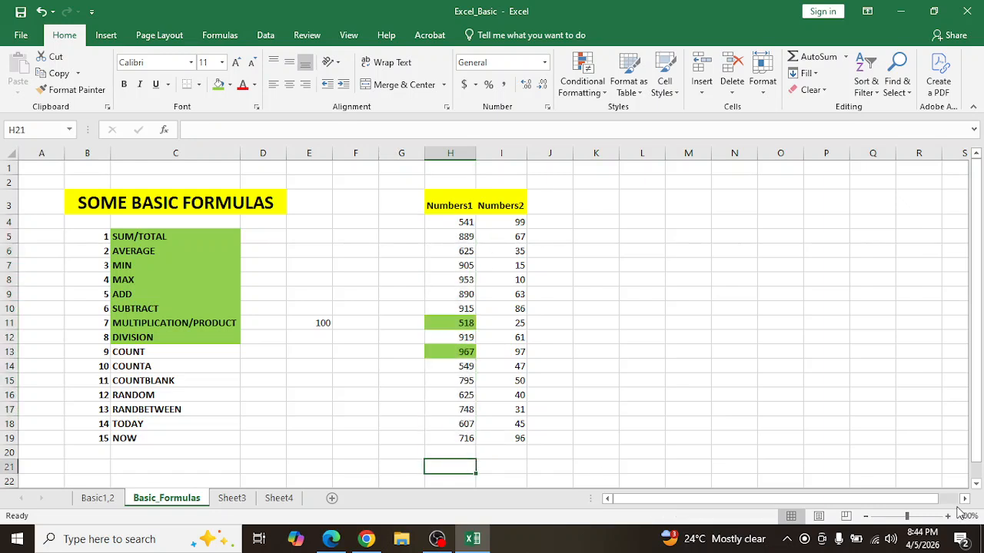
pyautogui.write('=COU')
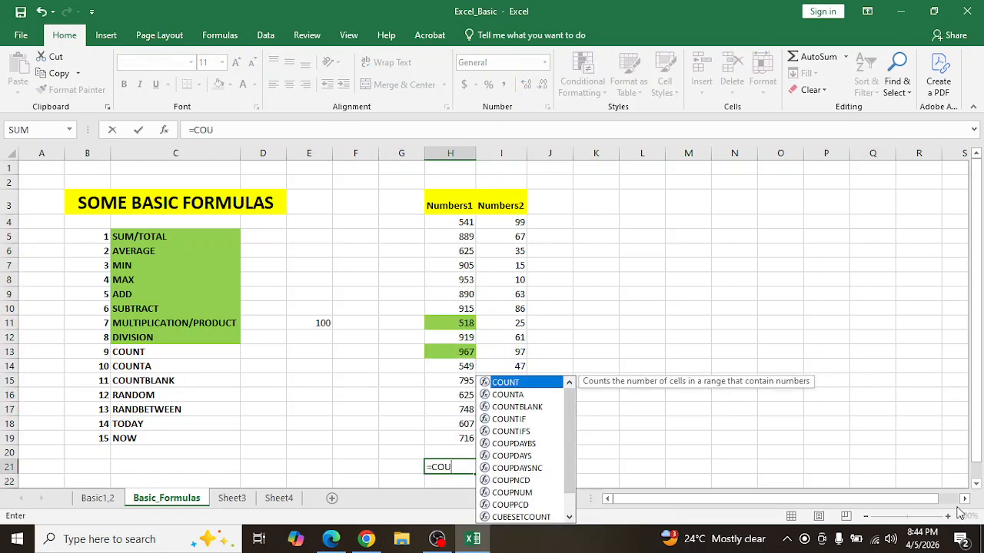
pyautogui.write('NT(')
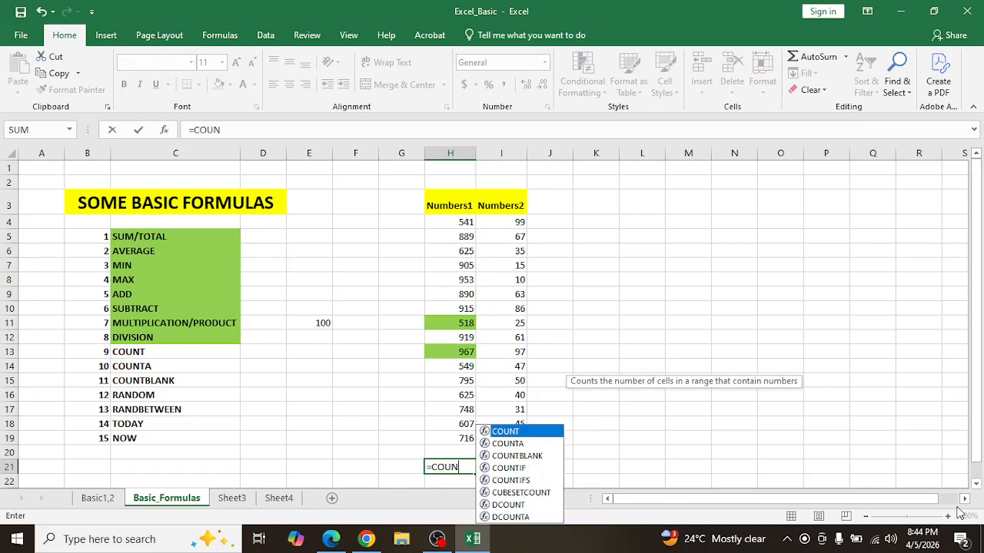
pyautogui.press('Up')
pyautogui.press('Up')
pyautogui.hotkey('shift', 'Up')
pyautogui.hotkey('shift', 'Up')
pyautogui.hotkey('shift', 'Up')
pyautogui.hotkey('shift', 'Up')
pyautogui.hotkey('shift', 'Up')
pyautogui.hotkey('shift', 'Up')
pyautogui.hotkey('shift', 'Up')
pyautogui.hotkey('shift', 'Up')
pyautogui.hotkey('shift', 'Up')
pyautogui.hotkey('shift', 'Up')
pyautogui.hotkey('shift', 'Up')
pyautogui.hotkey('shift', 'Up')
pyautogui.hotkey('shift', 'Up')
pyautogui.hotkey('shift', 'Up')
pyautogui.hotkey('shift', 'Up')
pyautogui.hotkey('shift', 'Up')
pyautogui.hotkey('shift', 'Down')
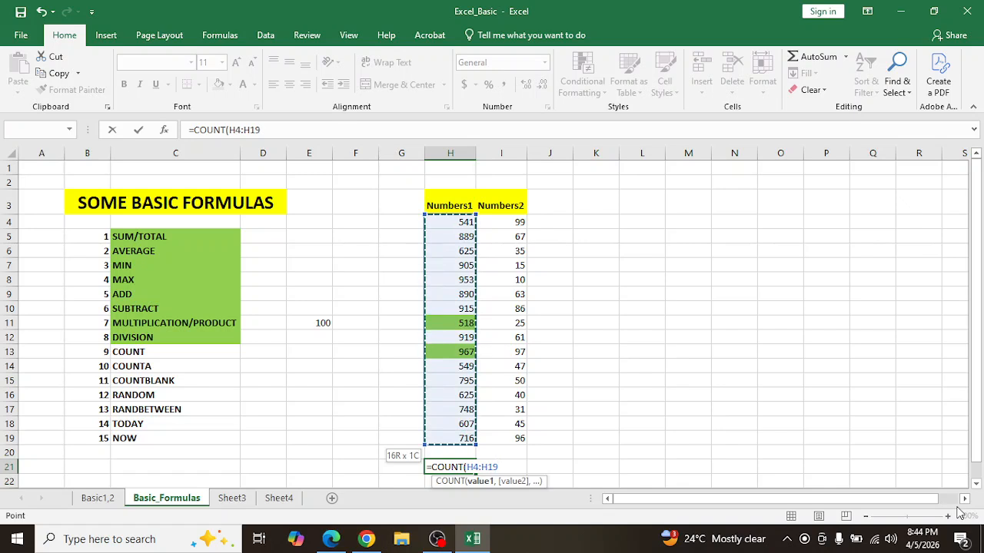
pyautogui.hotkey('ctrl', 'Return')
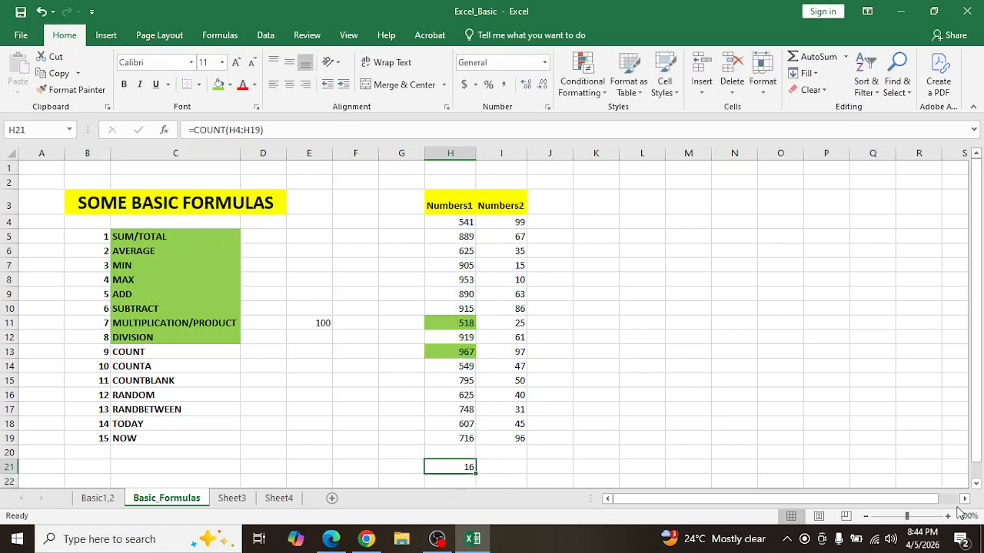
# Select the Numbers1 values in H4:H19 to check their count against the COUNT formula
pyautogui.press('Up')
pyautogui.press('Up')
pyautogui.hotkey('ctrl', 'shift', 'Up')
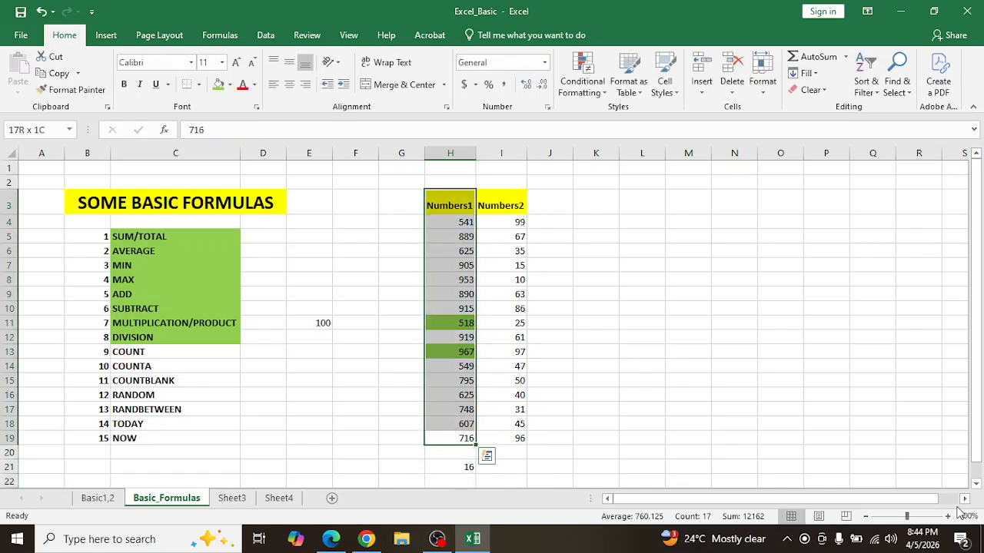
pyautogui.hotkey('shift', 'Down')
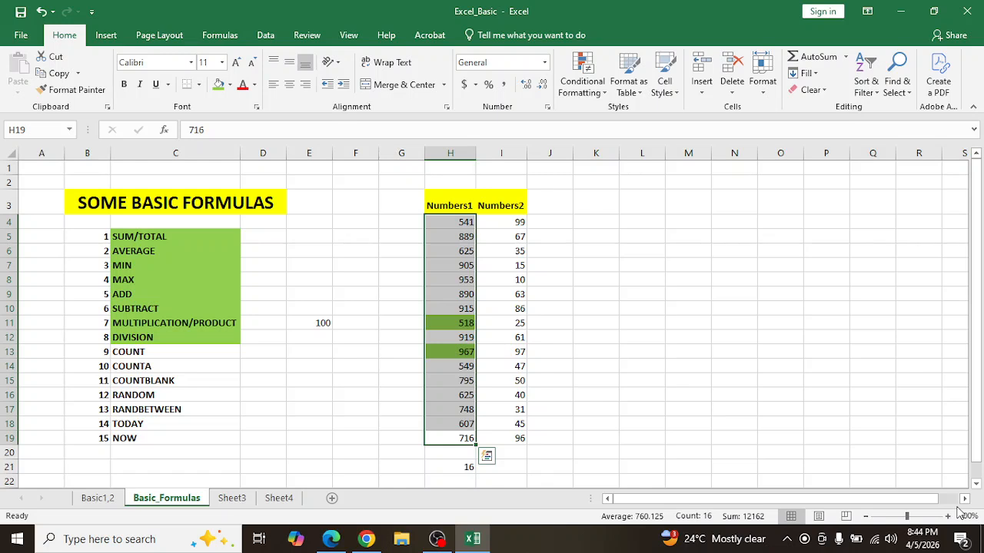
pyautogui.press('Down')
pyautogui.press('Down')
pyautogui.press('Down')
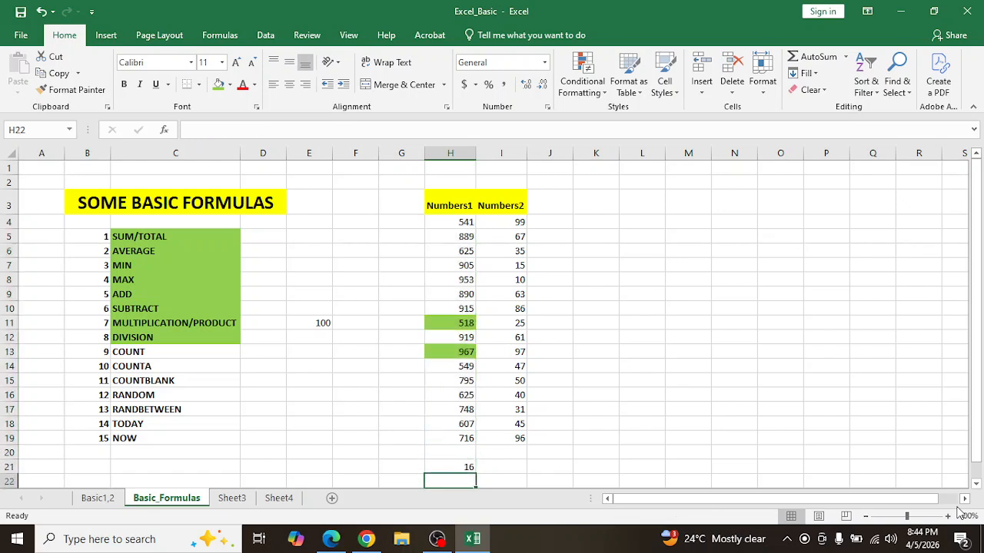
# Fill the COUNT label in cell C13 with light green
pyautogui.press('Left')
pyautogui.press('Left')
pyautogui.press('Left')
pyautogui.press('Left')
pyautogui.press('Left')
pyautogui.press('Up')
pyautogui.press('Up')
pyautogui.press('Up')
pyautogui.press('Up')
pyautogui.press('Up')
pyautogui.press('Up')
pyautogui.press('Up')
pyautogui.press('Up')
pyautogui.press('Up')
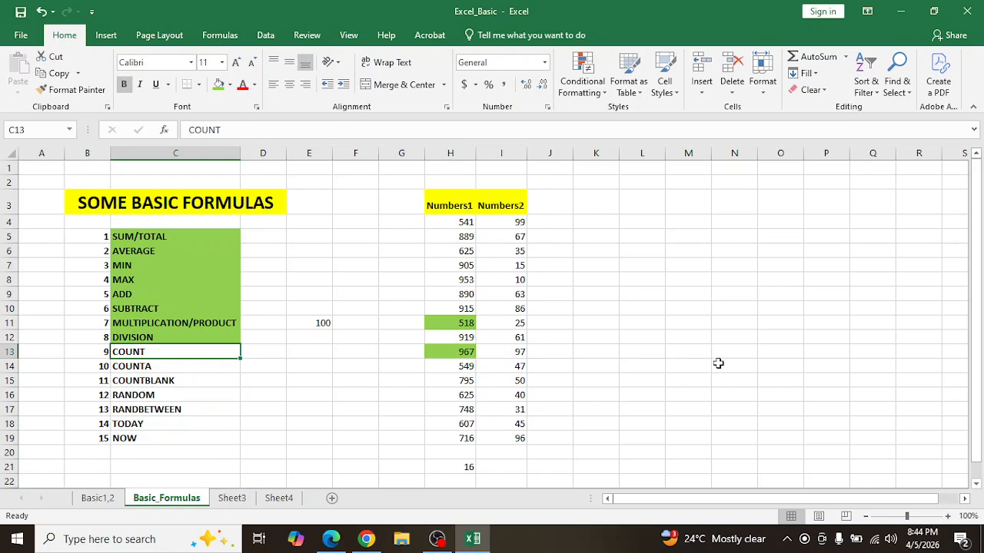
pyautogui.click(217, 87)
# Replace the formula in cell H21 with =COUNTA(H4:H19) to count the non-empty Numbers1 cells
pyautogui.click(135, 366)
pyautogui.scroll(-1, 487, 458)
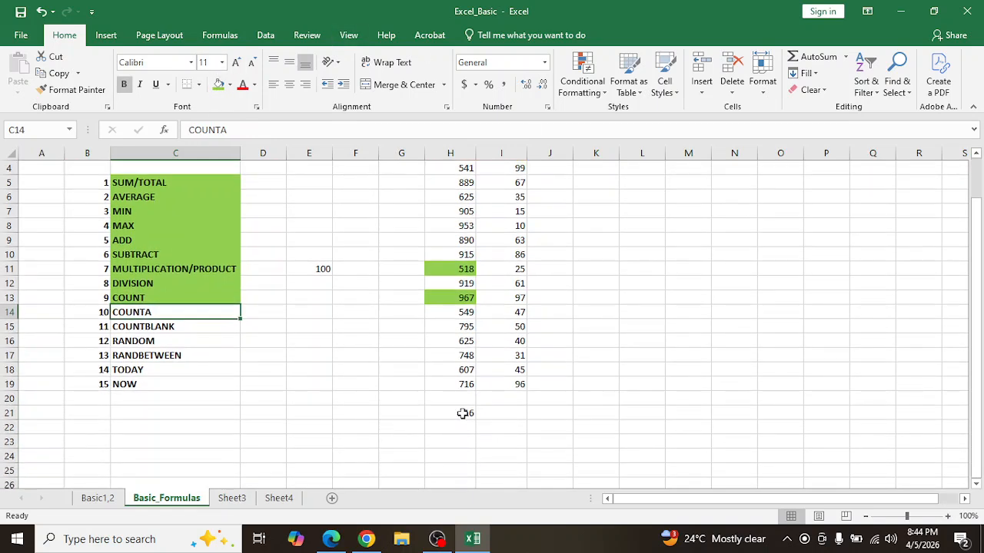
pyautogui.click(466, 412)
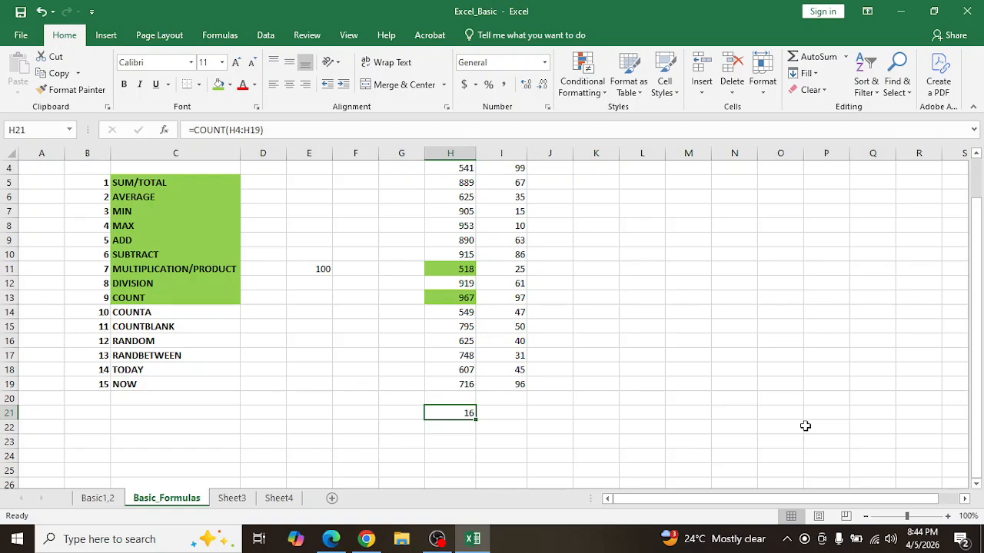
pyautogui.scroll(1, 530, 458)
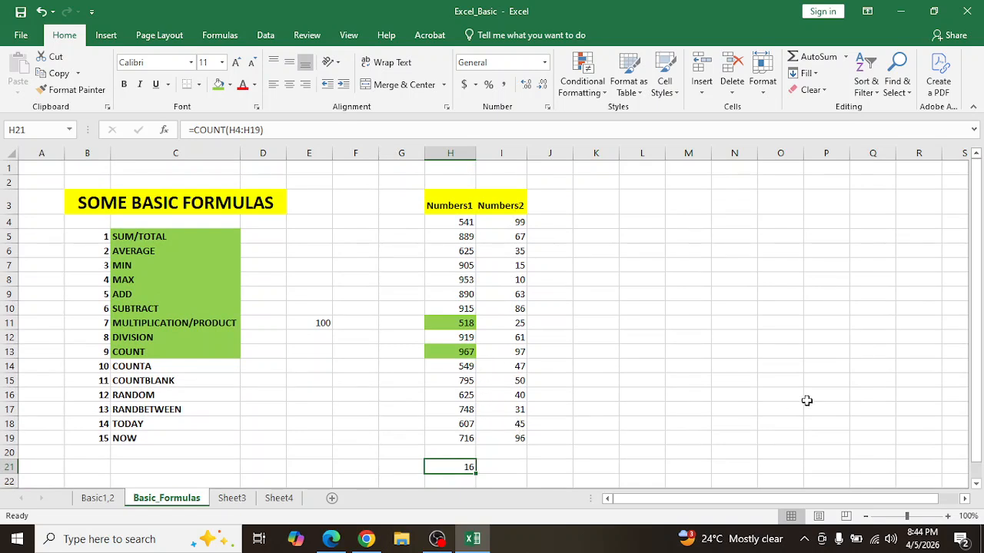
pyautogui.write('=COUNT')
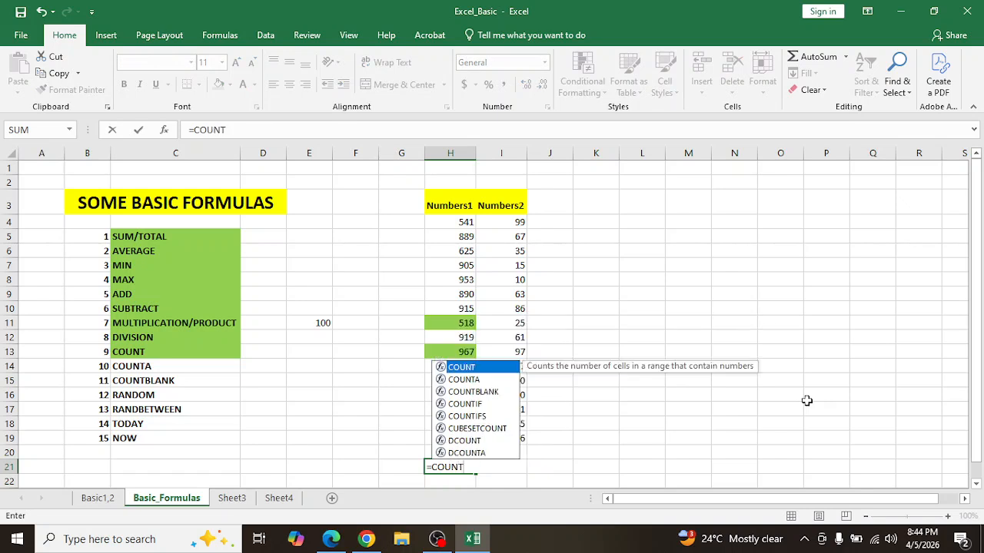
pyautogui.write('A(')
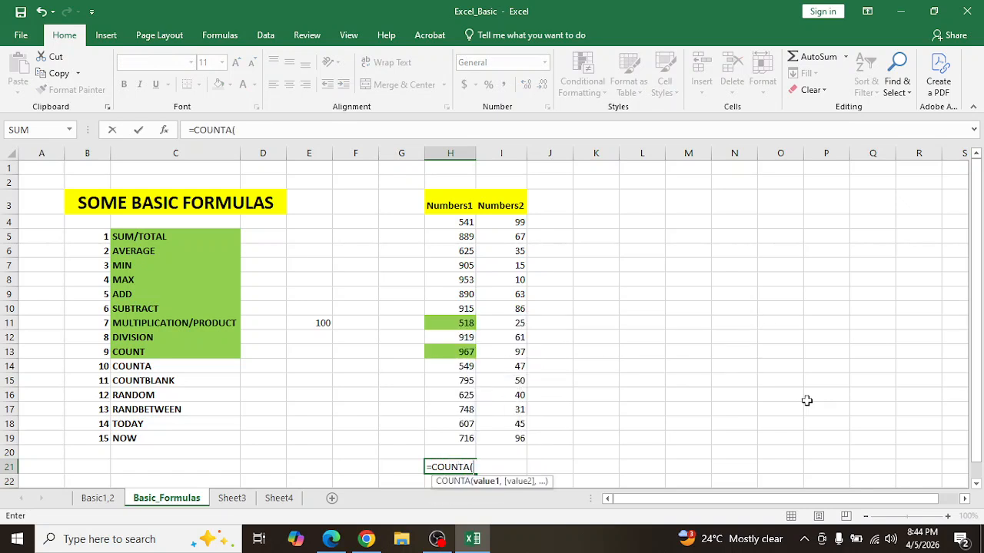
pyautogui.press('Up')
pyautogui.press('Up')
pyautogui.hotkey('ctrl', 'shift', 'Up')
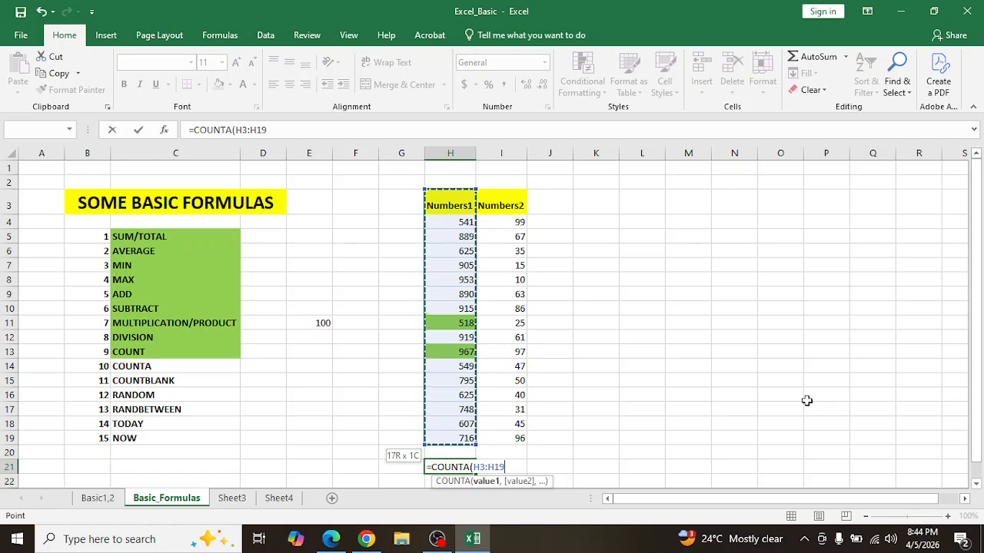
pyautogui.press('Return')
pyautogui.press('Up')
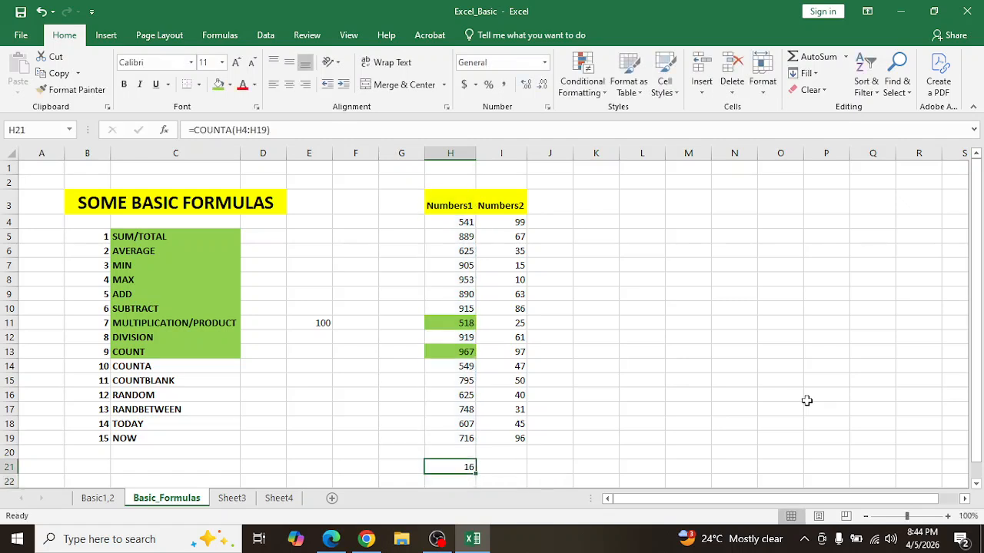
# Delete the Numbers1 value in cell H13, leaving the cell blank
pyautogui.press('Up')
pyautogui.press('Up')
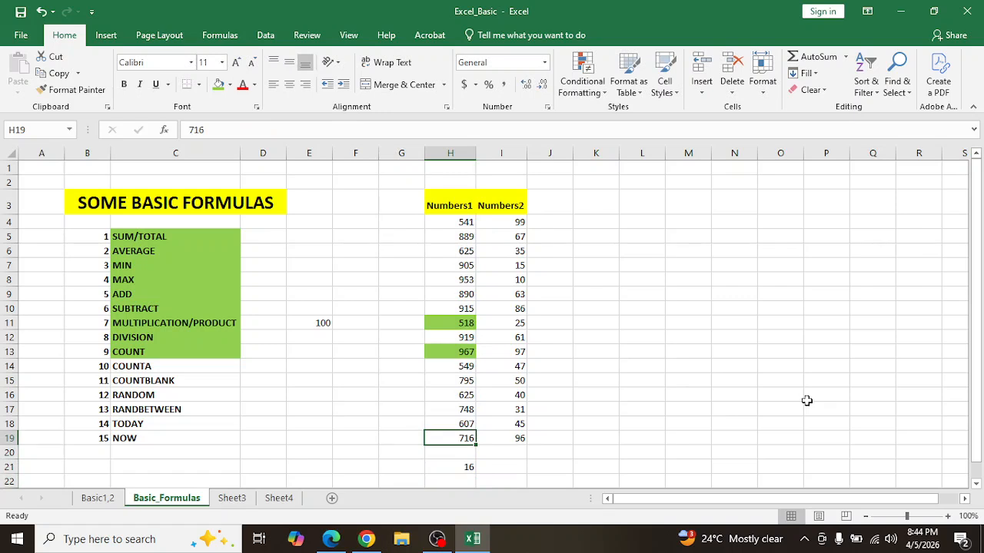
pyautogui.press('Up')
pyautogui.press('Up')
pyautogui.press('Up')
pyautogui.press('Up')
pyautogui.press('Up')
pyautogui.press('Up')
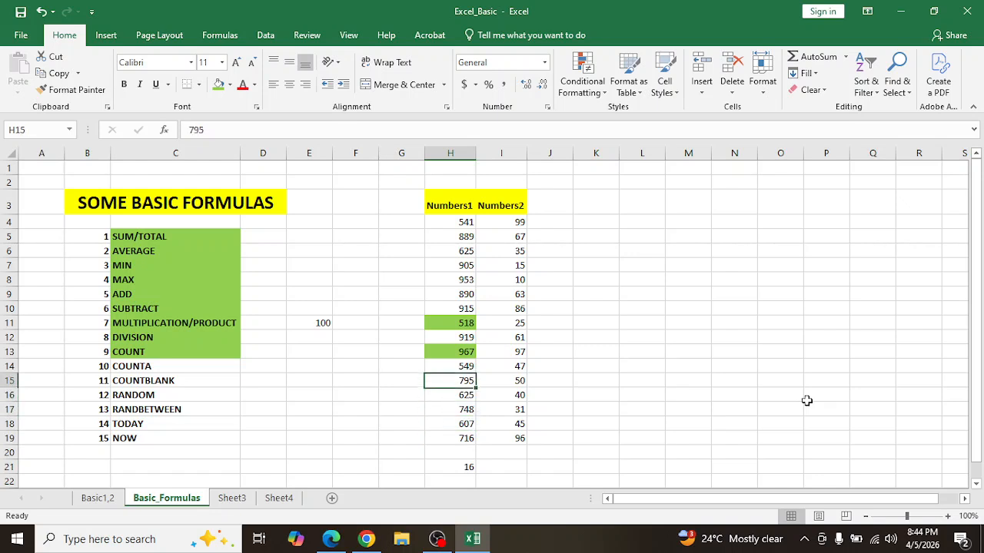
pyautogui.press('Delete')
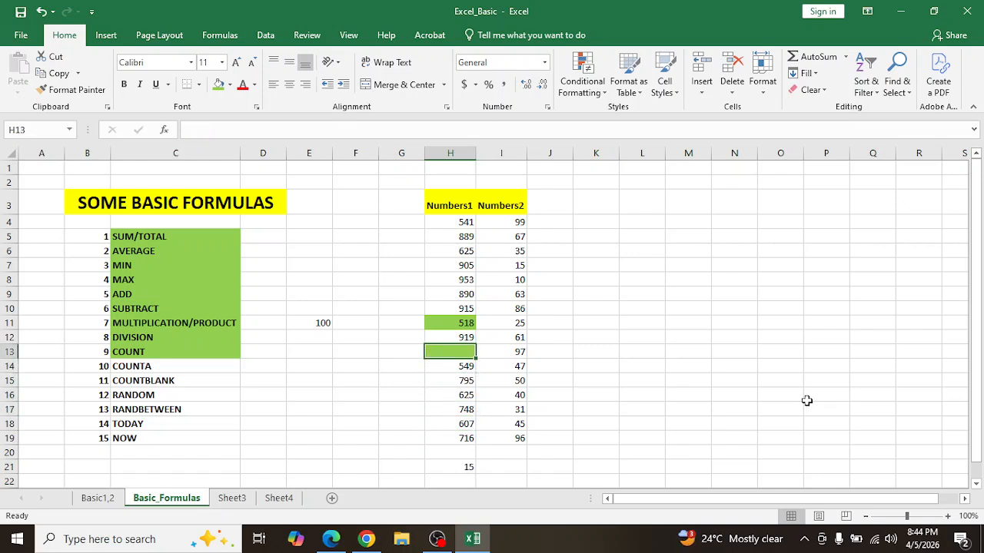
# Select the Numbers1 range H4:H19 to compare its count with the COUNTA formula in H21
pyautogui.press('Down')
pyautogui.press('Down')
pyautogui.press('Down')
pyautogui.press('Down')
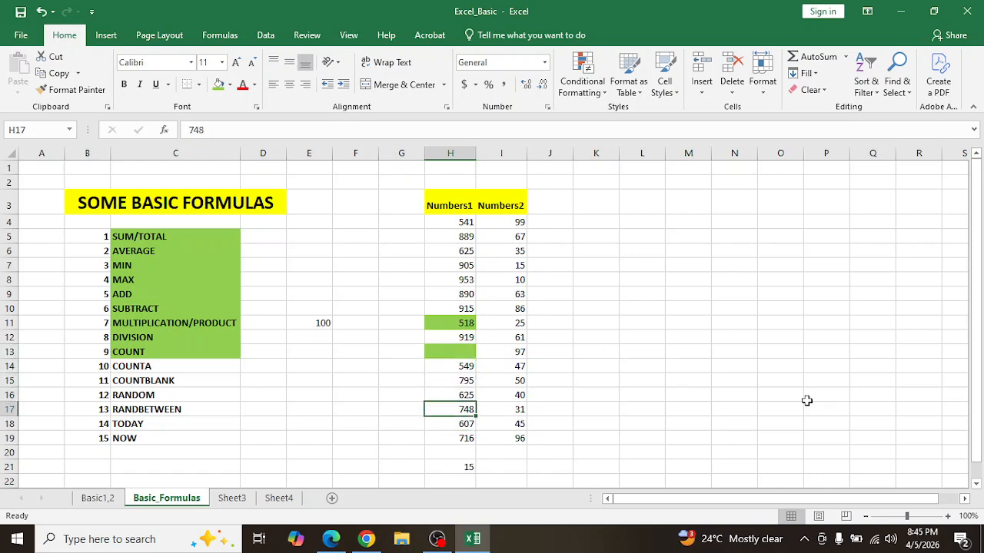
pyautogui.click(447, 465)
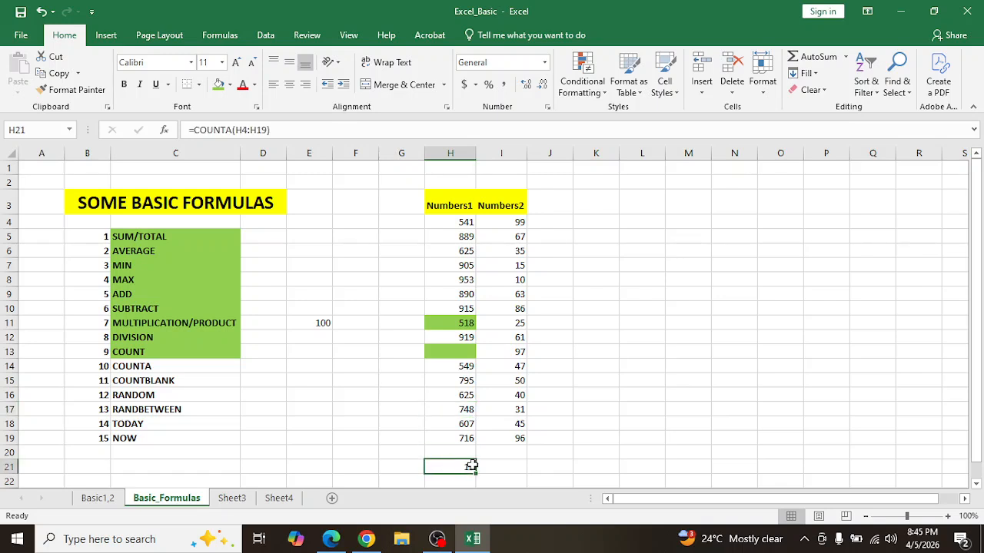
pyautogui.moveTo(448, 223); pyautogui.dragTo(465, 428)
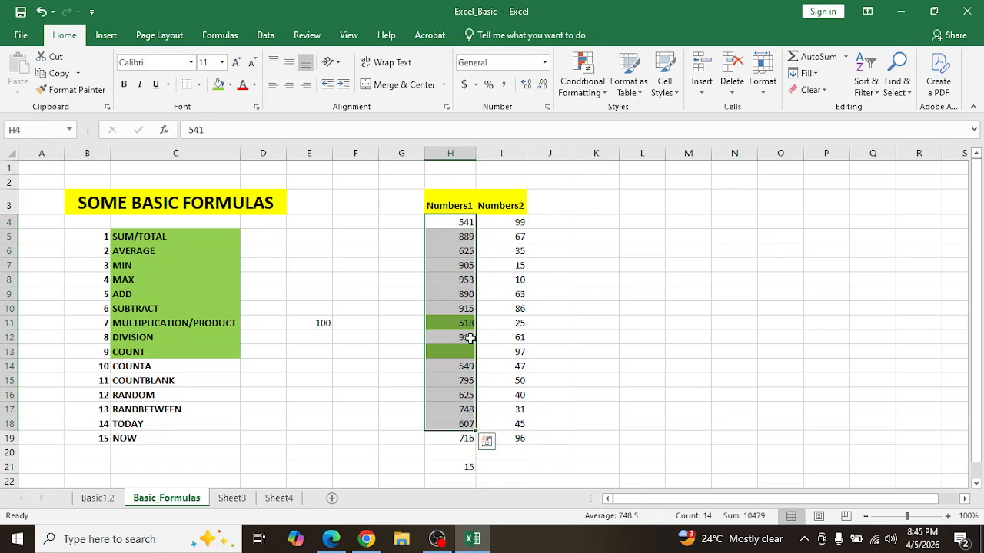
pyautogui.click(467, 339)
pyautogui.moveTo(450, 221); pyautogui.dragTo(459, 438)
pyautogui.click(454, 465)
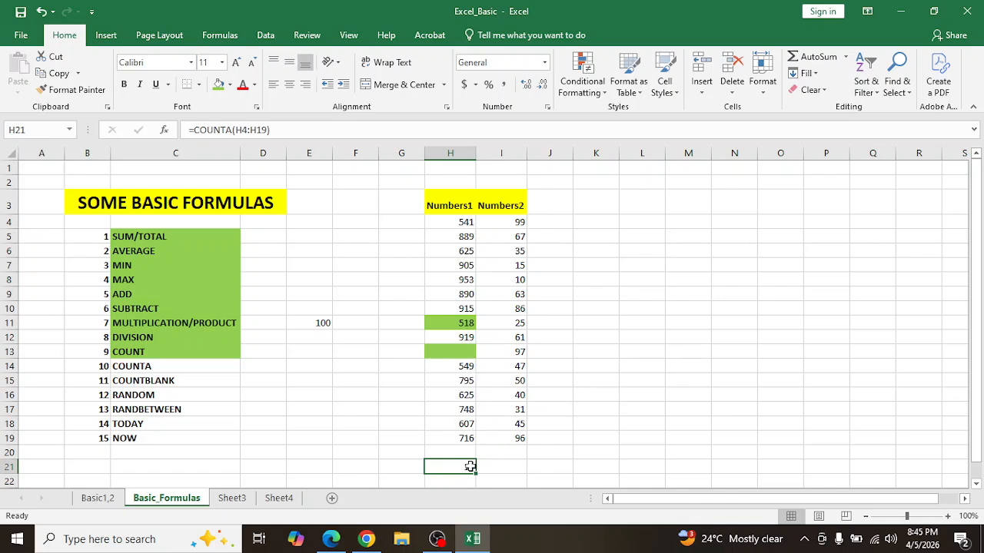
# Fill the COUNTA label in cell C14 with light green
pyautogui.click(157, 368)
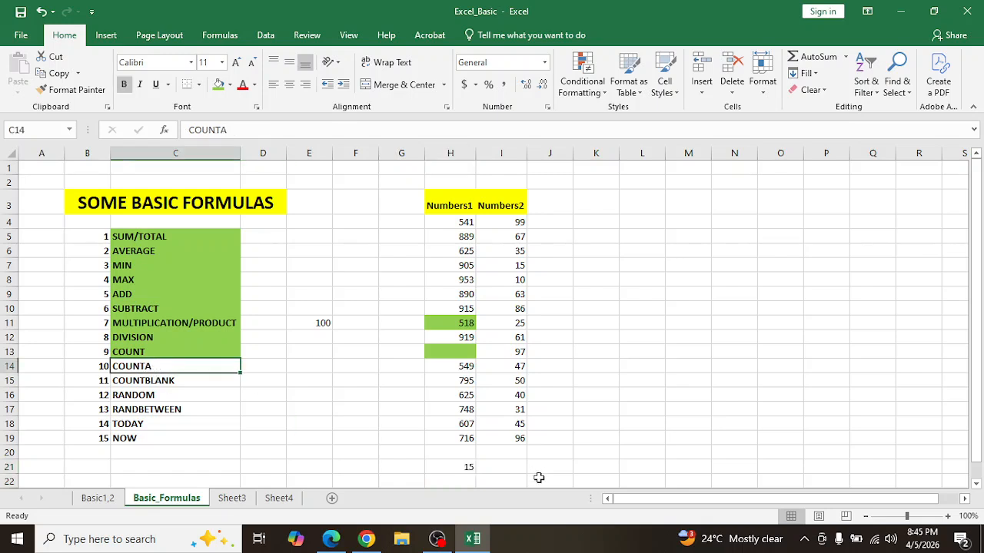
pyautogui.click(219, 91)
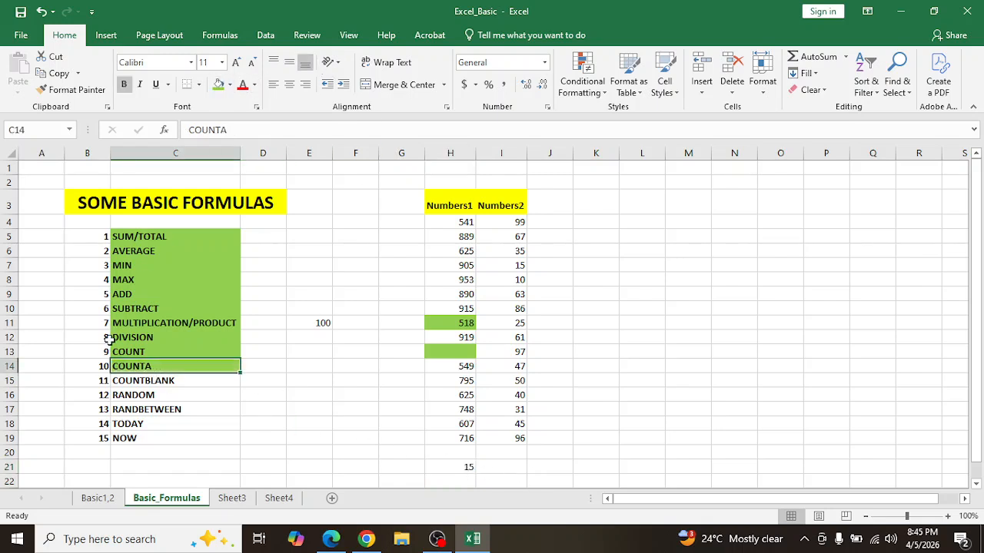
# Delete the Numbers1 value in cell H11 so the column has a second blank cell for the COUNTBLANK example
pyautogui.click(135, 383)
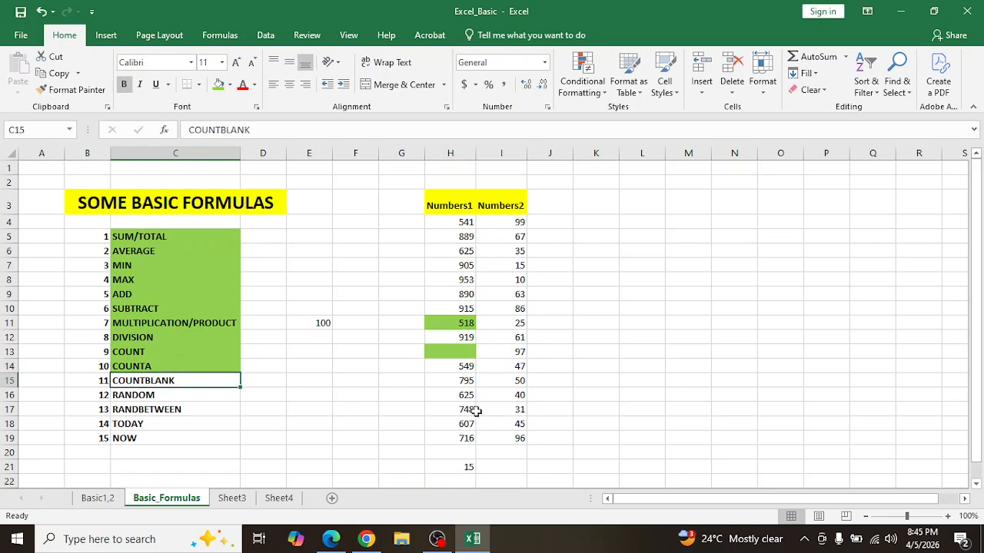
pyautogui.click(466, 325)
pyautogui.press('Delete')
# Replace the formula in cell H21 with =COUNTBLANK(H4:H19) to count the blank Numbers1 cells
pyautogui.press('Down')
pyautogui.press('Down')
pyautogui.press('Down')
pyautogui.press('Down')
pyautogui.press('Down')
pyautogui.press('Down')
pyautogui.press('Down')
pyautogui.press('Down')
pyautogui.press('Down')
pyautogui.press('Down')
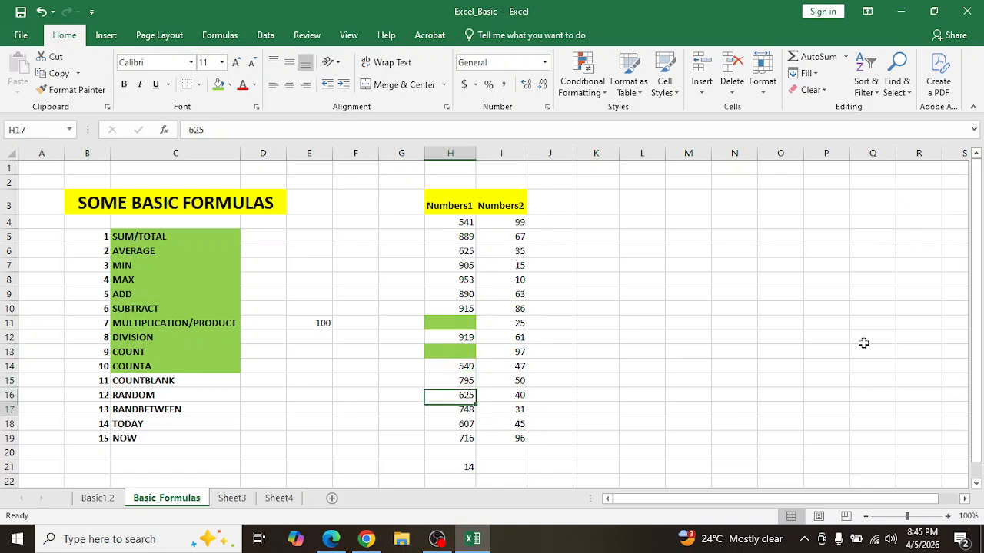
pyautogui.write('=')
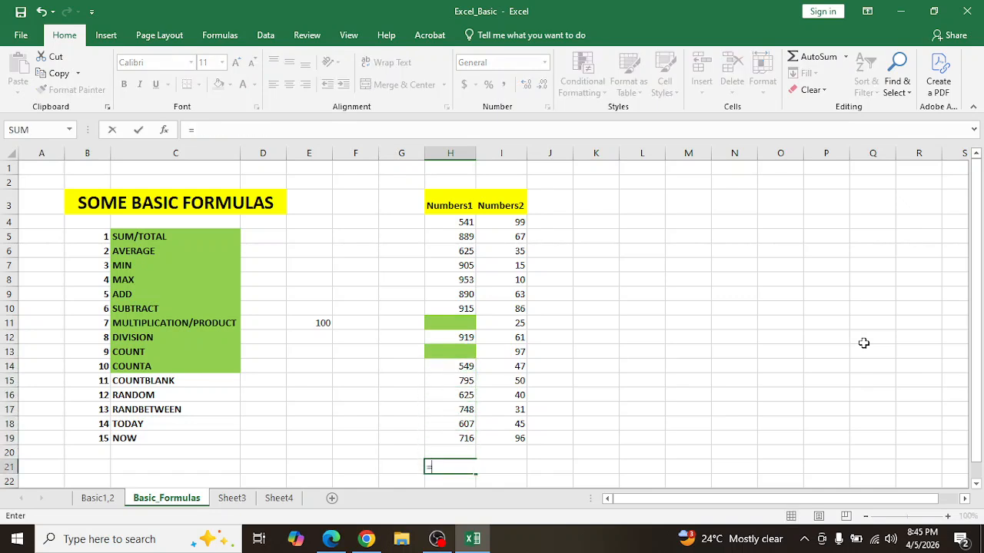
pyautogui.write('COUNT')
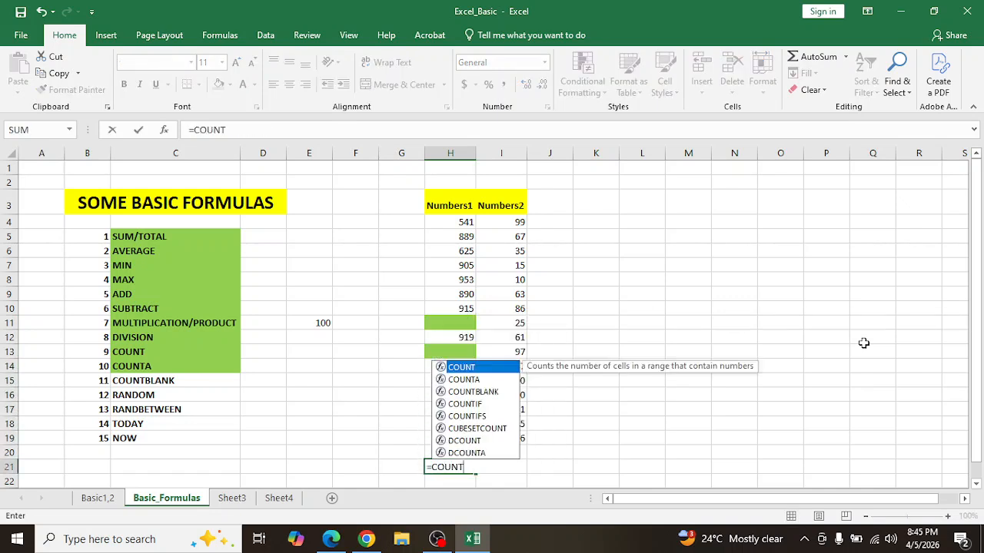
pyautogui.press('Down')
pyautogui.press('Down')
pyautogui.press('Tab')
pyautogui.press('Up')
pyautogui.press('Up')
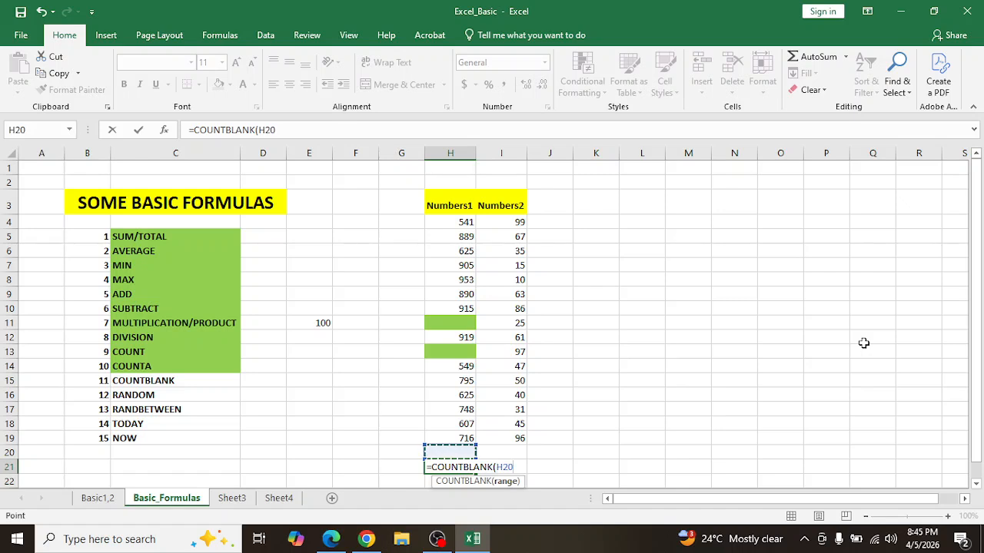
pyautogui.hotkey('shift', 'Up')
pyautogui.hotkey('shift', 'Up')
pyautogui.hotkey('shift', 'Up')
pyautogui.hotkey('shift', 'Up')
pyautogui.hotkey('shift', 'Up')
pyautogui.hotkey('shift', 'Up')
pyautogui.hotkey('shift', 'Up')
pyautogui.hotkey('shift', 'Up')
pyautogui.hotkey('shift', 'Up')
pyautogui.hotkey('shift', 'Up')
pyautogui.hotkey('shift', 'Up')
pyautogui.hotkey('shift', 'Up')
pyautogui.hotkey('shift', 'Up')
pyautogui.hotkey('shift', 'Up')
pyautogui.hotkey('shift', 'Up')
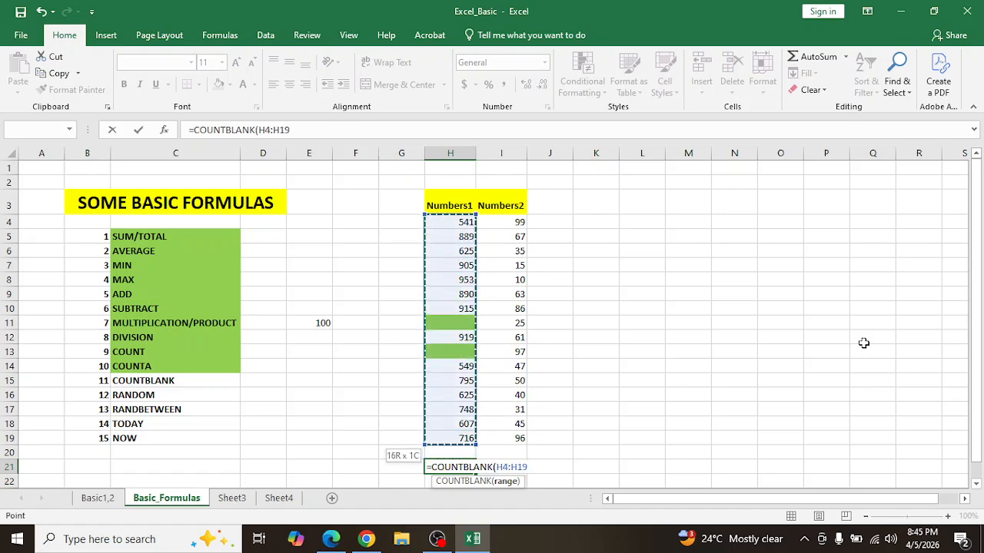
pyautogui.write(')')
pyautogui.press('Return')
pyautogui.press('Up')
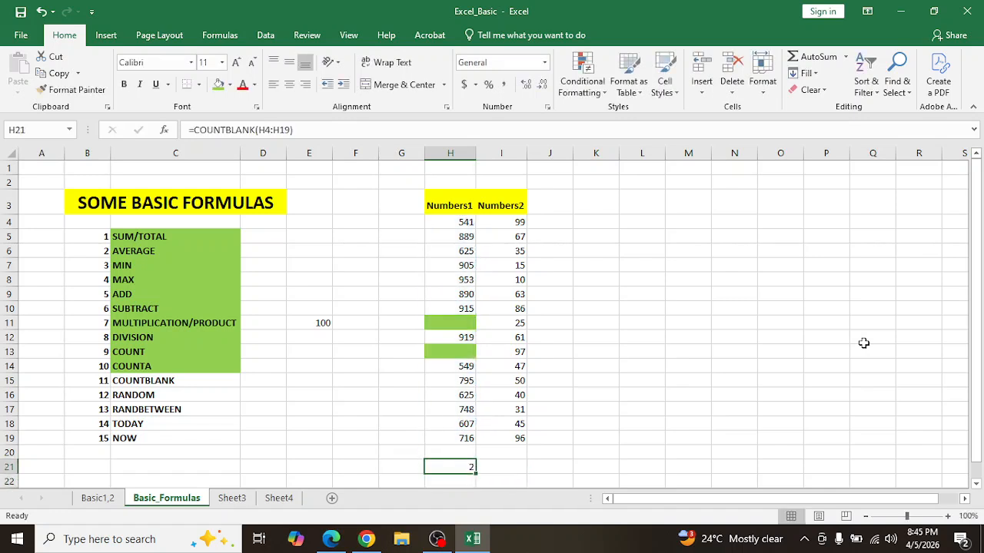
# Check the blank cells H11 and H13 against the COUNTBLANK formula in H21
pyautogui.click(450, 352)
pyautogui.click(460, 323)
pyautogui.click(450, 355)
pyautogui.click(461, 326)
pyautogui.click(461, 350)
pyautogui.click(462, 329)
pyautogui.click(466, 466)
# Fill the COUNTBLANK label in cell C15 with light green
pyautogui.click(126, 381)
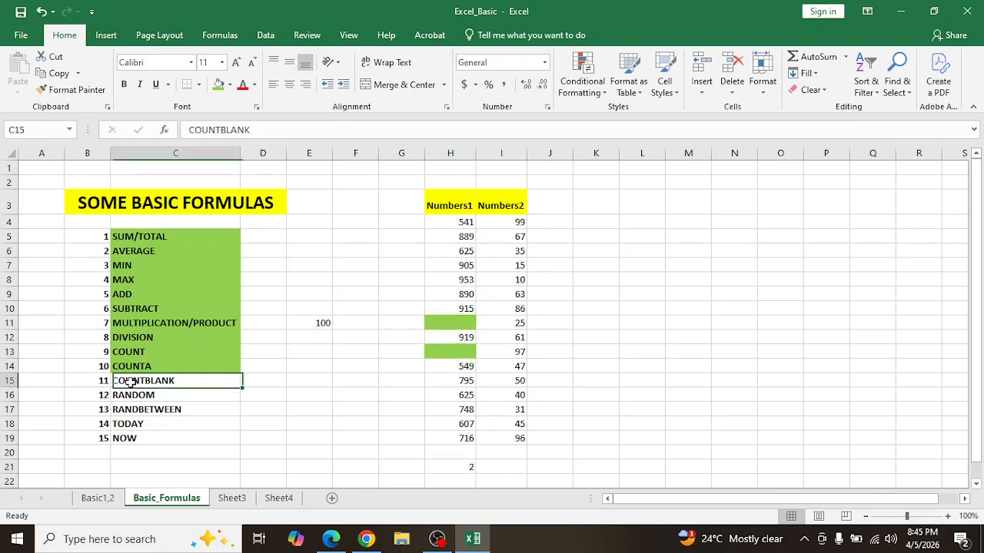
pyautogui.click(220, 87)
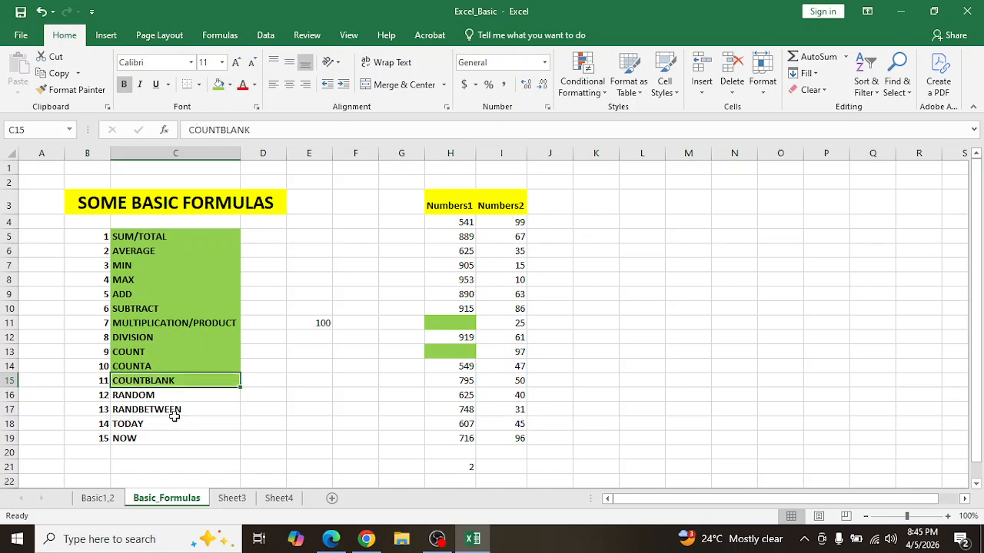
# Generate a random number between 0 and 1 in cell K4 with the formula =RAND()
pyautogui.click(136, 397)
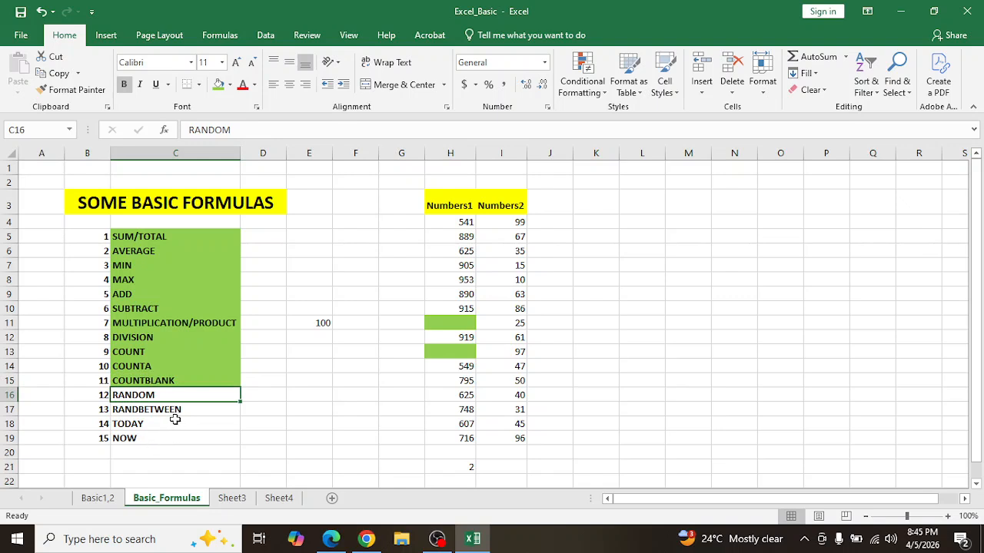
pyautogui.click(592, 223)
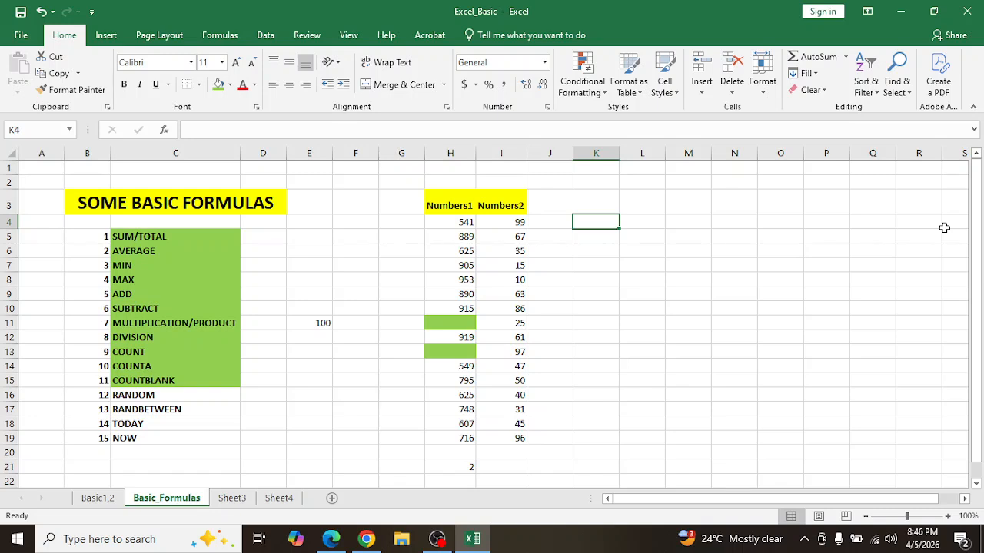
pyautogui.write('=')
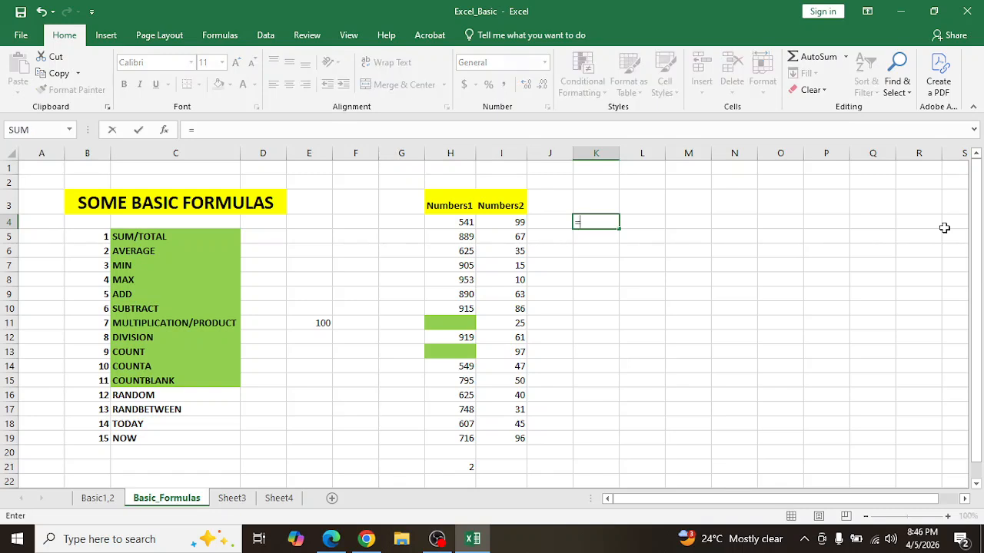
pyautogui.write('RAN')
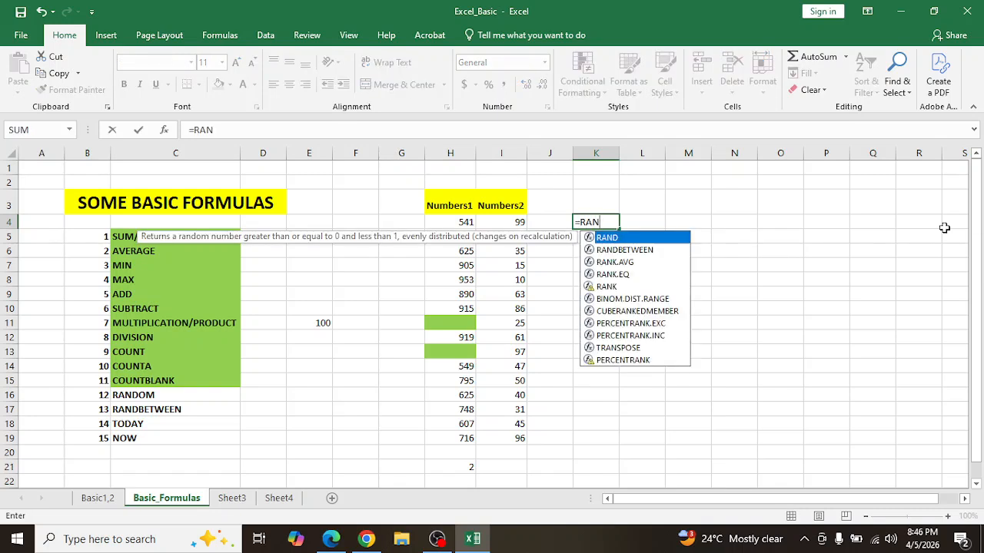
pyautogui.write('D(')
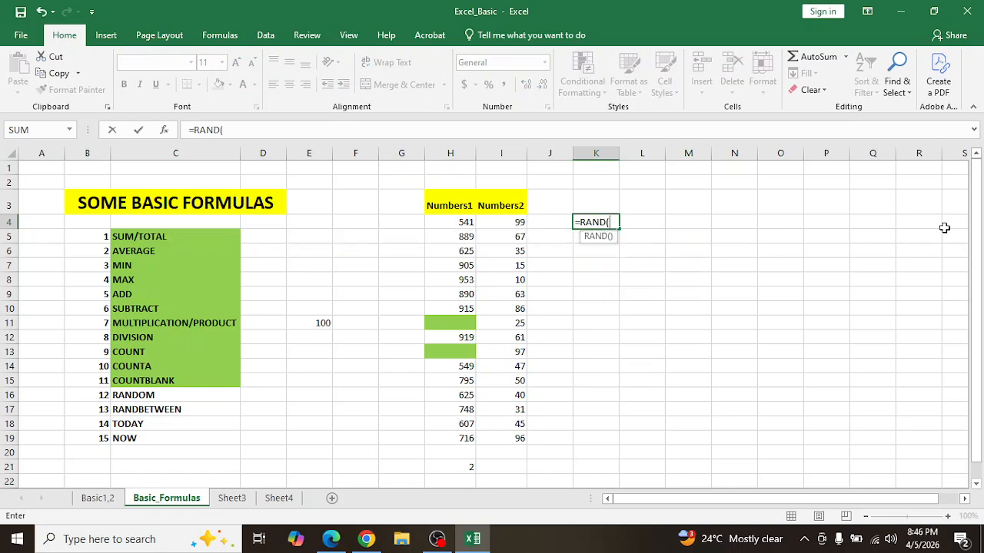
pyautogui.hotkey('ctrl', 'Return')
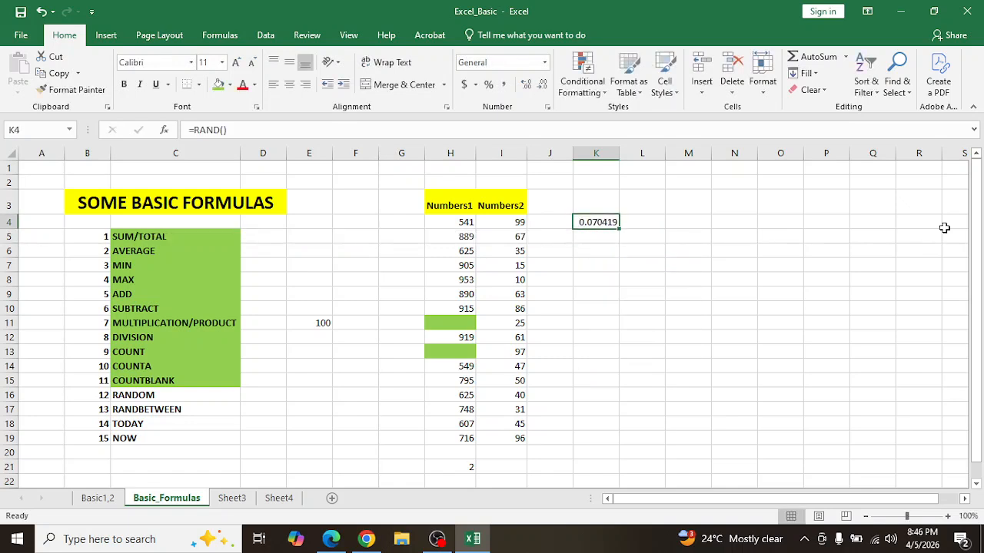
# Enter the formula =RAND() in cell L4 to generate a second random number beside K4
pyautogui.press('Right')
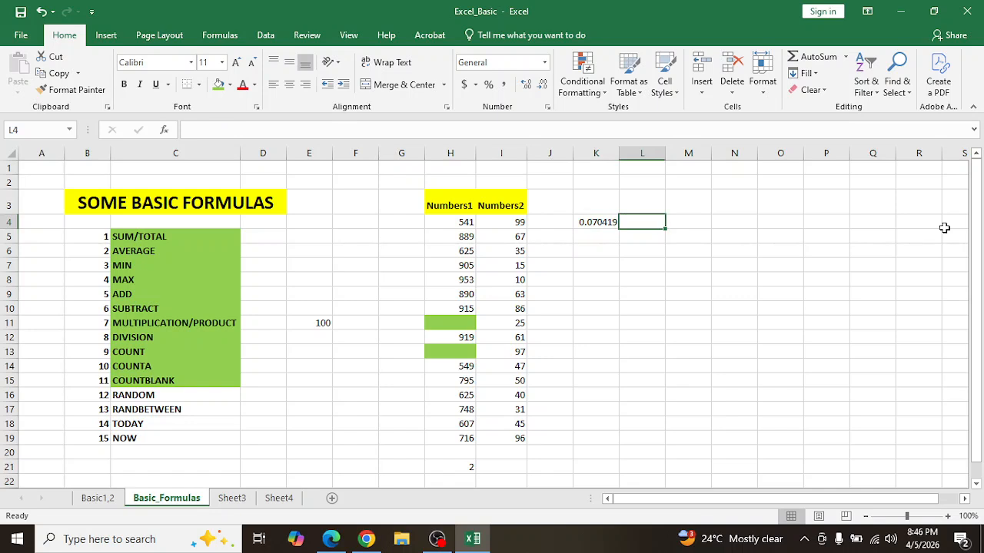
pyautogui.write('=RAN')
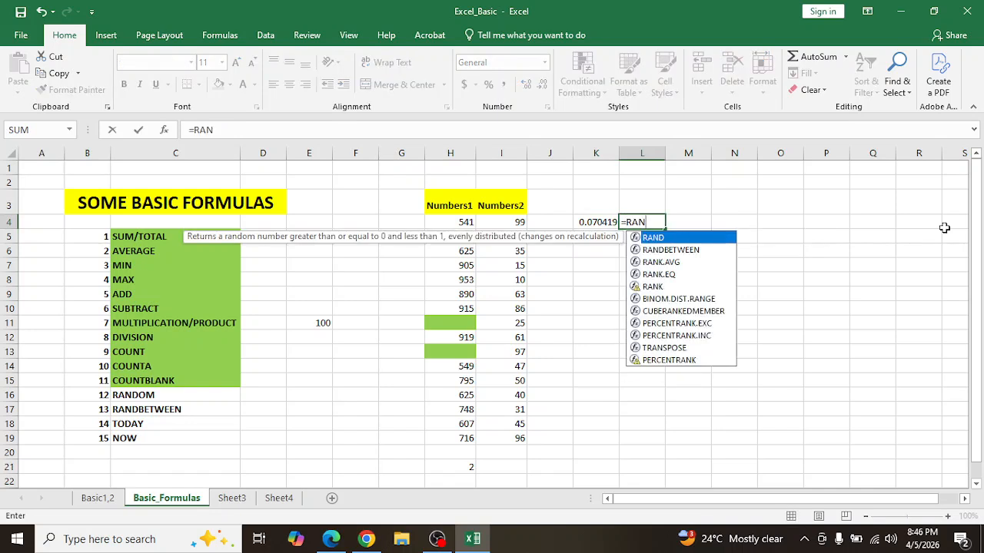
pyautogui.press('Tab')
pyautogui.press('Return')
pyautogui.press('Up')
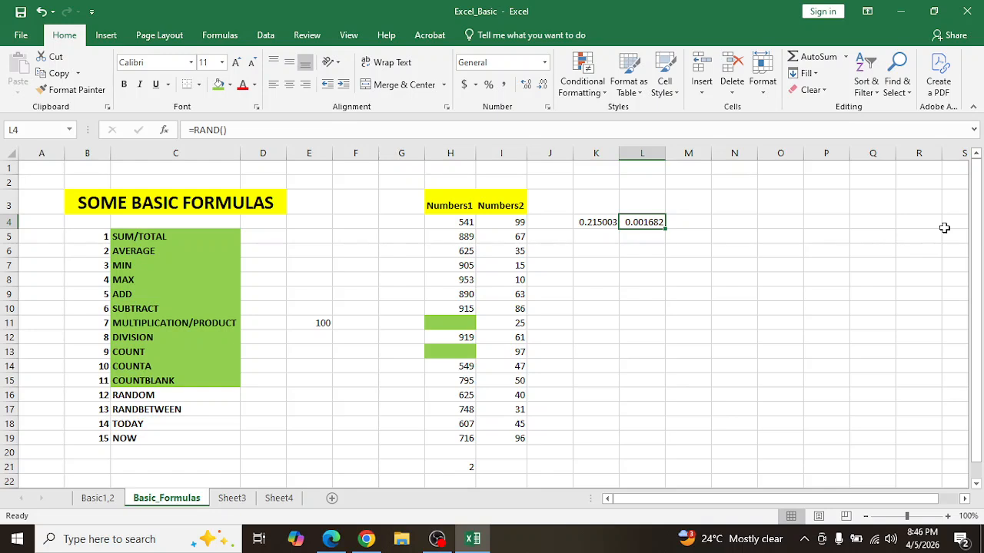
pyautogui.press('Left')
pyautogui.press('Right')
pyautogui.press('Right')
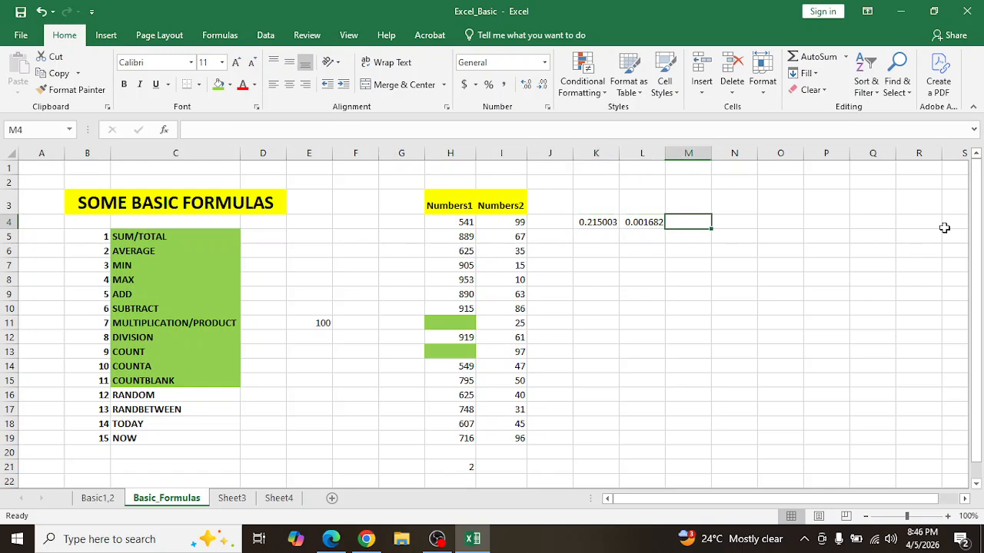
# Enter the formula =RAND() in cell M4 to generate a third random number beside L4
pyautogui.write('=RAN')
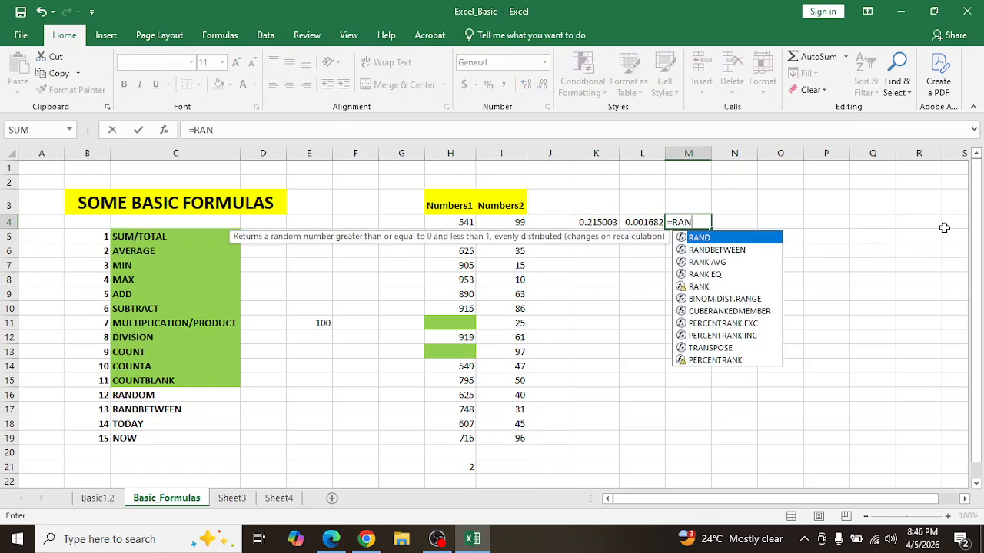
pyautogui.press('Tab')
pyautogui.press('Return')
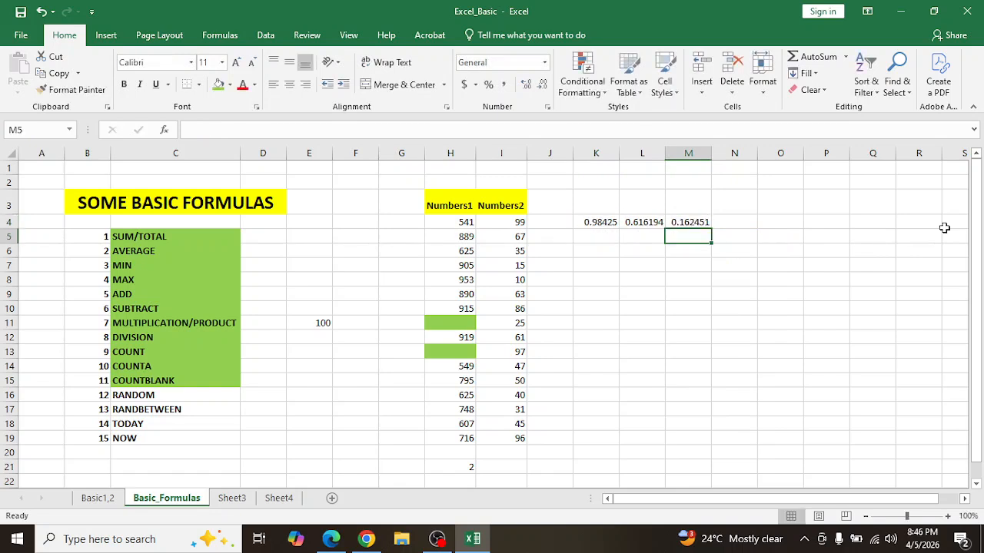
# Clear the three RAND formulas from cells K4 to M4
pyautogui.press('Left')
pyautogui.press('Up')
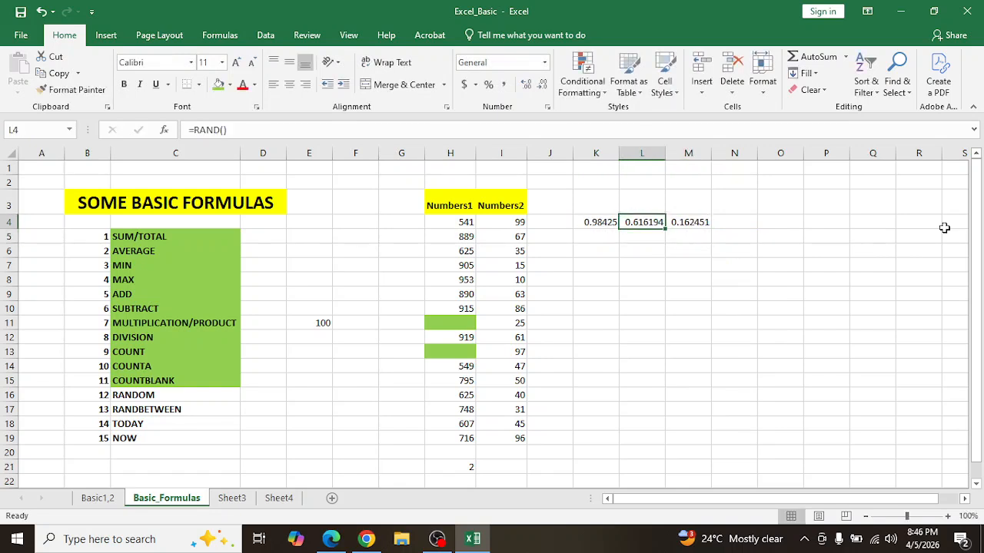
pyautogui.press('Left')
pyautogui.hotkey('shift', 'Right')
pyautogui.hotkey('shift', 'Right')
pyautogui.press('Delete')
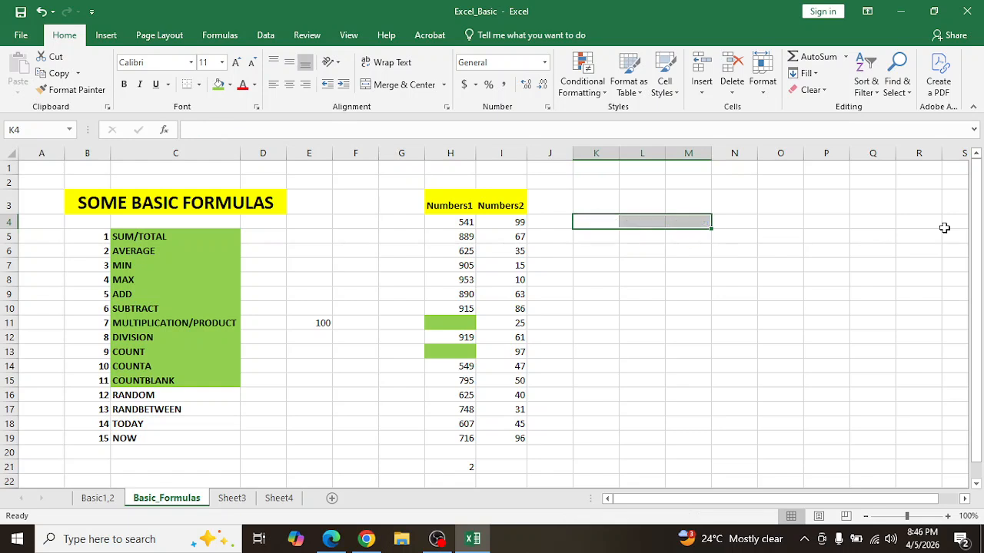
# Fill the RANDOM label in cell C16 with light green
pyautogui.click(115, 395)
pyautogui.click(218, 84)
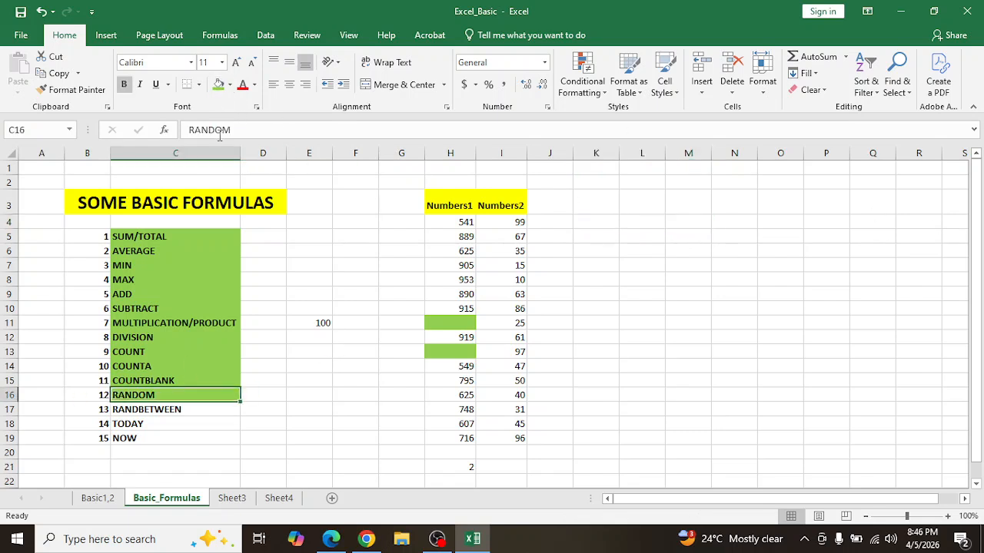
pyautogui.click(163, 412)
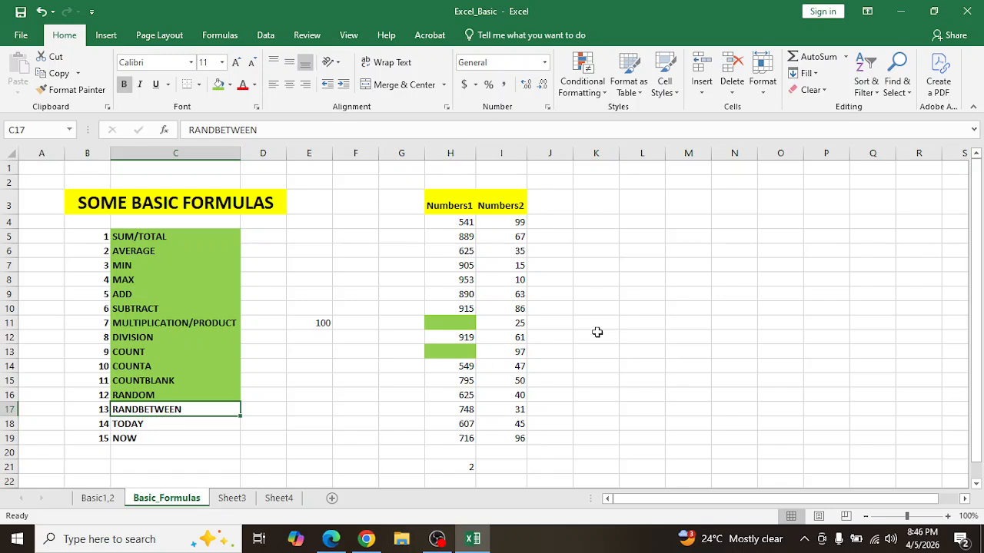
# Generate a random whole number between 10 and 100 in cell K4 with the formula =RANDBETWEEN(10,100)
pyautogui.click(585, 224)
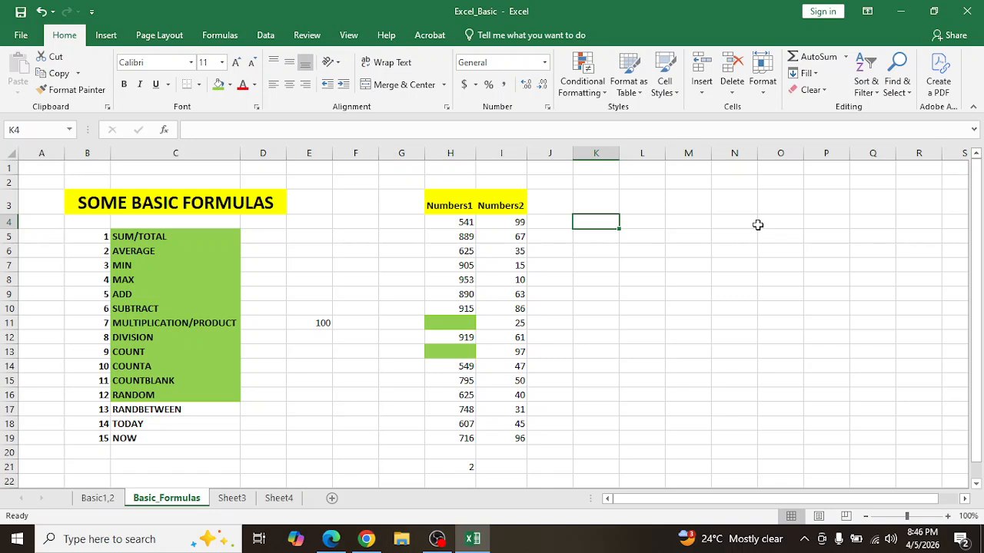
pyautogui.press('Left')
pyautogui.press('Left')
pyautogui.press('Left')
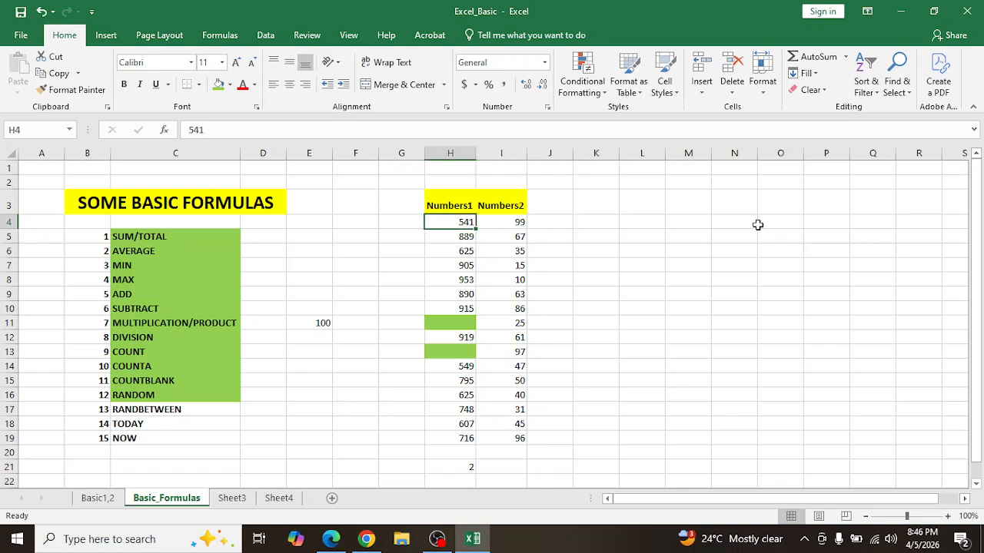
pyautogui.press('Right')
pyautogui.press('Right')
pyautogui.press('Right')
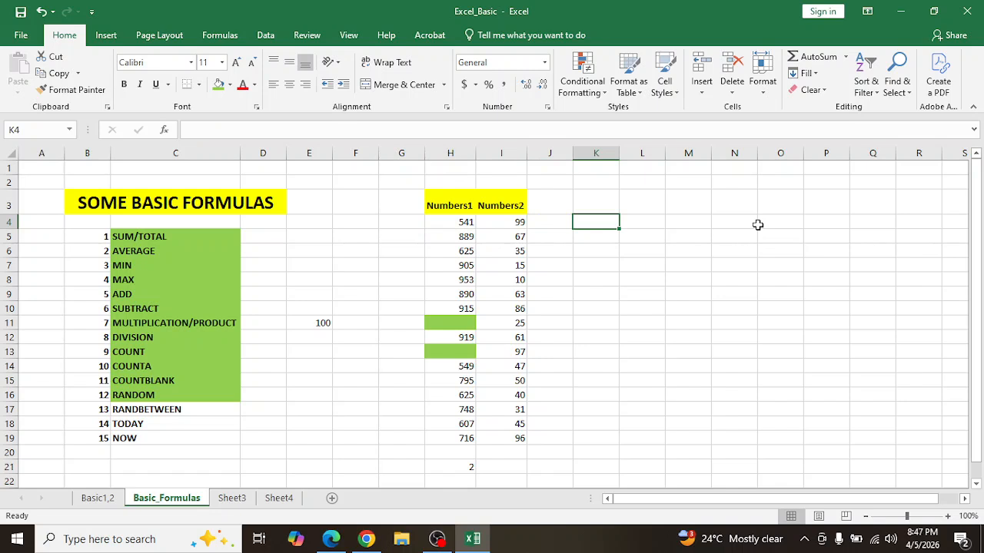
pyautogui.write('=')
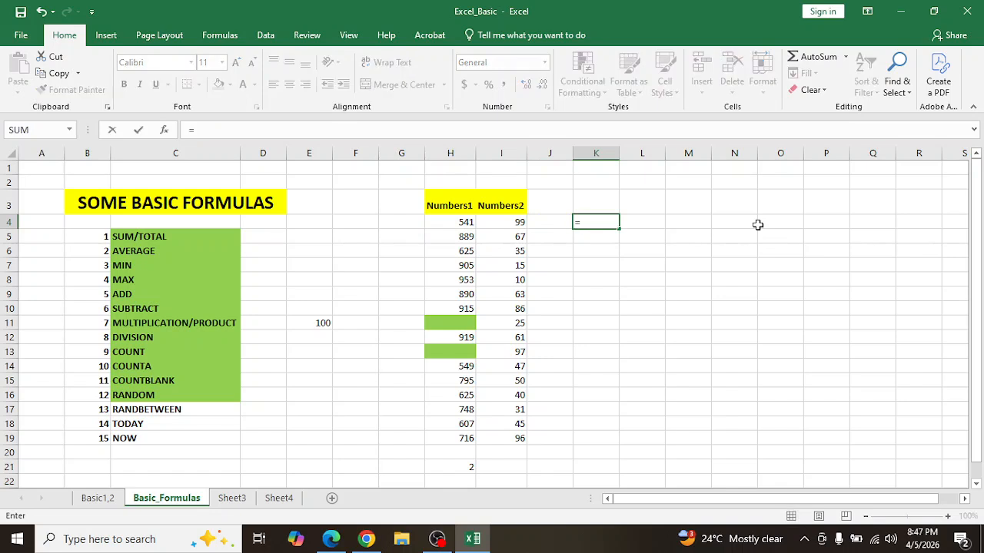
pyautogui.write('RAND')
pyautogui.press('Down')
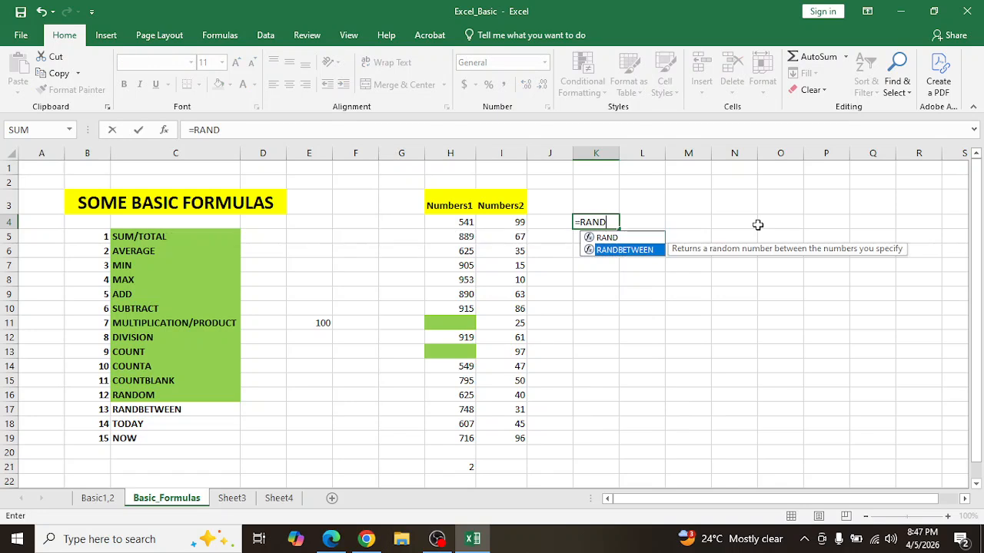
pyautogui.press('Tab')
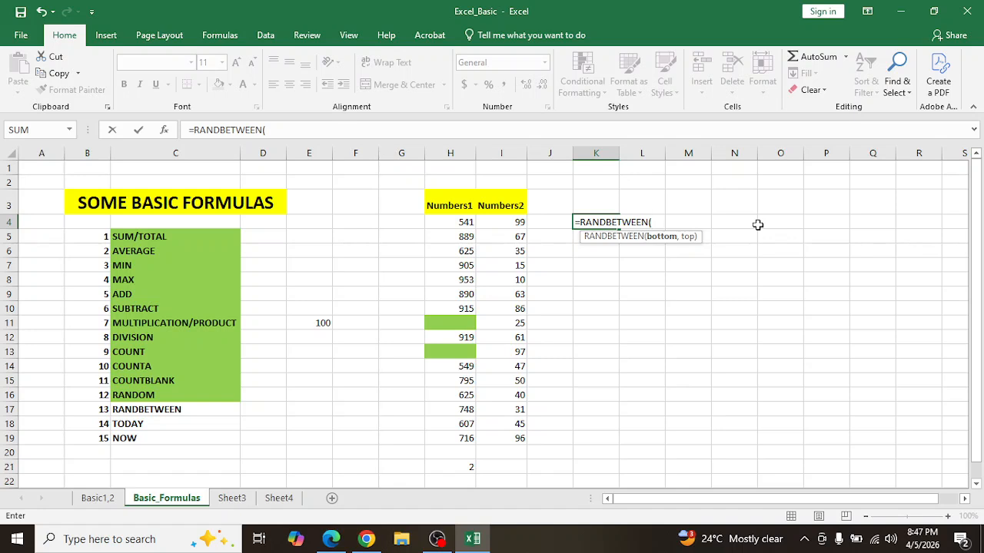
pyautogui.write('10,10')
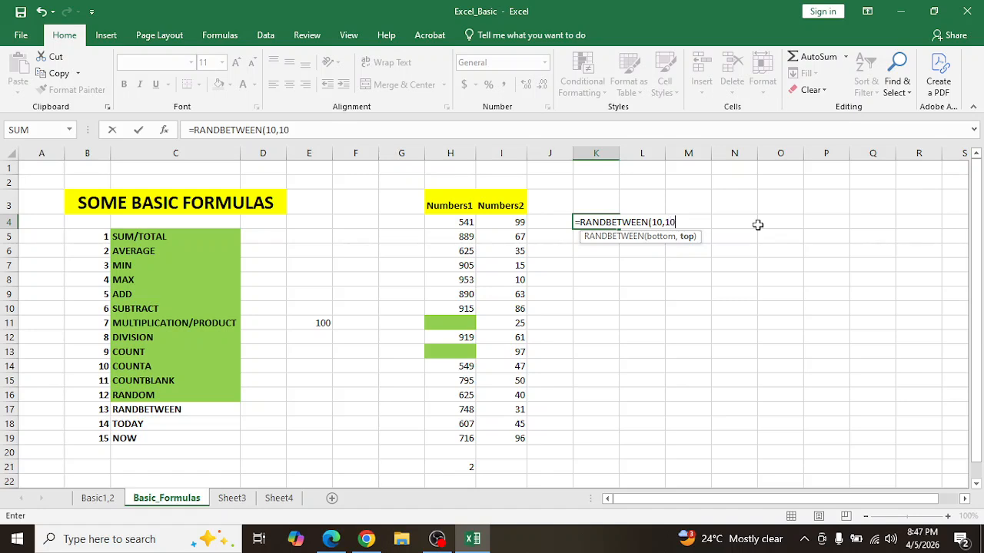
pyautogui.write('0)')
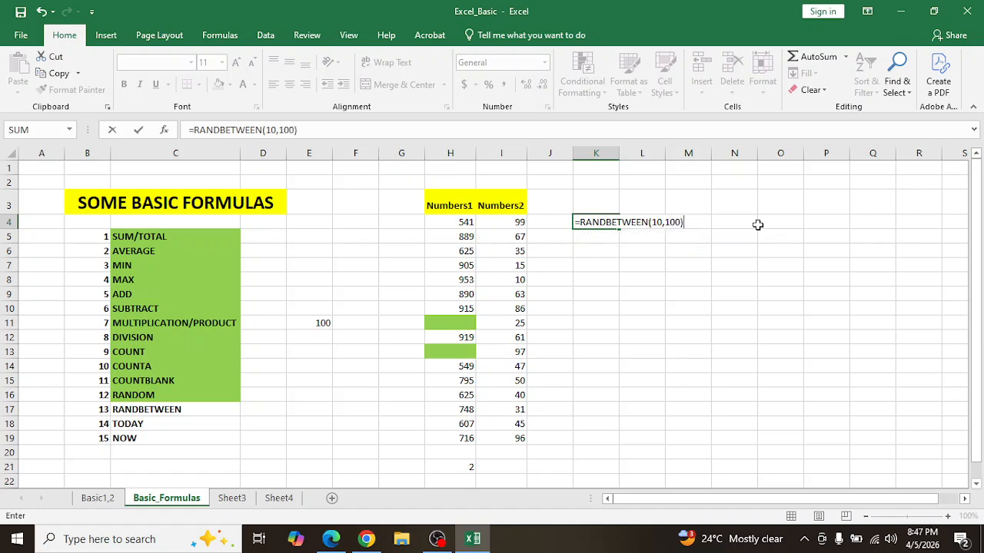
pyautogui.press('Return')
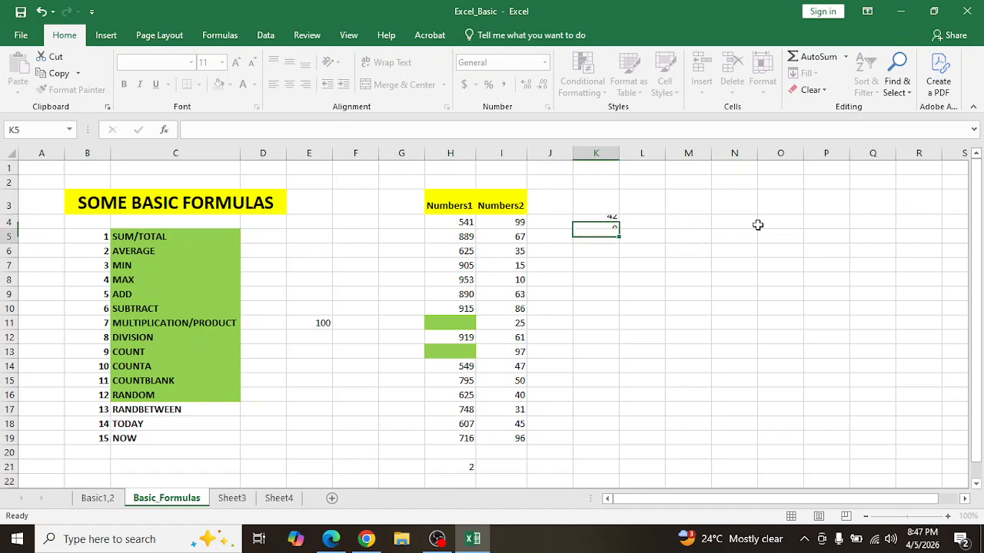
# Copy the RANDBETWEEN formula from K4 down through cell K19
pyautogui.press('Up')
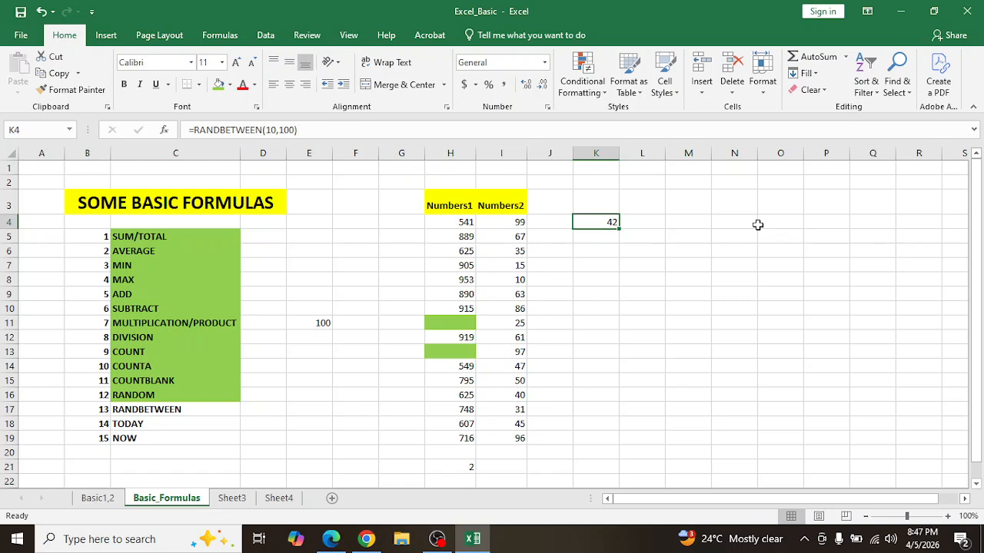
pyautogui.hotkey('ctrl', 'c')
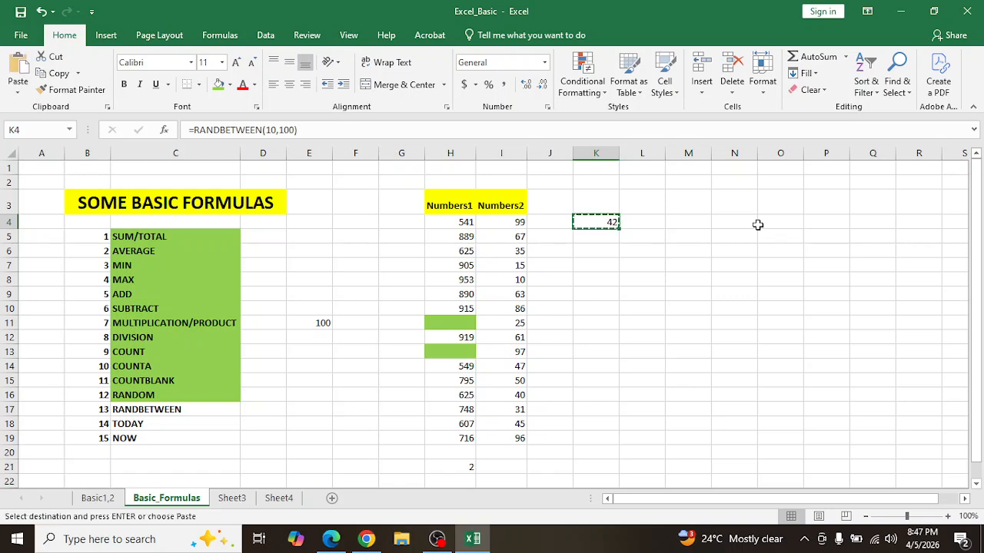
pyautogui.press('Down')
pyautogui.hotkey('shift', 'Down')
pyautogui.hotkey('shift', 'Down')
pyautogui.hotkey('shift', 'Down')
pyautogui.hotkey('shift', 'Down')
pyautogui.hotkey('shift', 'Down')
pyautogui.hotkey('shift', 'Down')
pyautogui.hotkey('shift', 'Down')
pyautogui.hotkey('shift', 'Down')
pyautogui.hotkey('shift', 'Down')
pyautogui.hotkey('shift', 'Down')
pyautogui.hotkey('shift', 'Down')
pyautogui.hotkey('shift', 'Down')
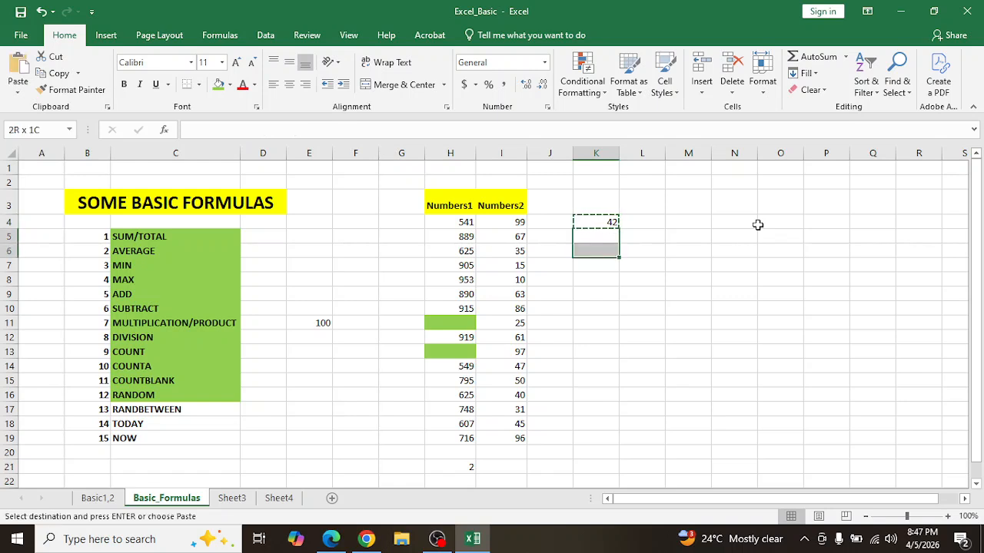
pyautogui.hotkey('shift', 'Down')
pyautogui.hotkey('shift', 'Down')
pyautogui.press('Return')
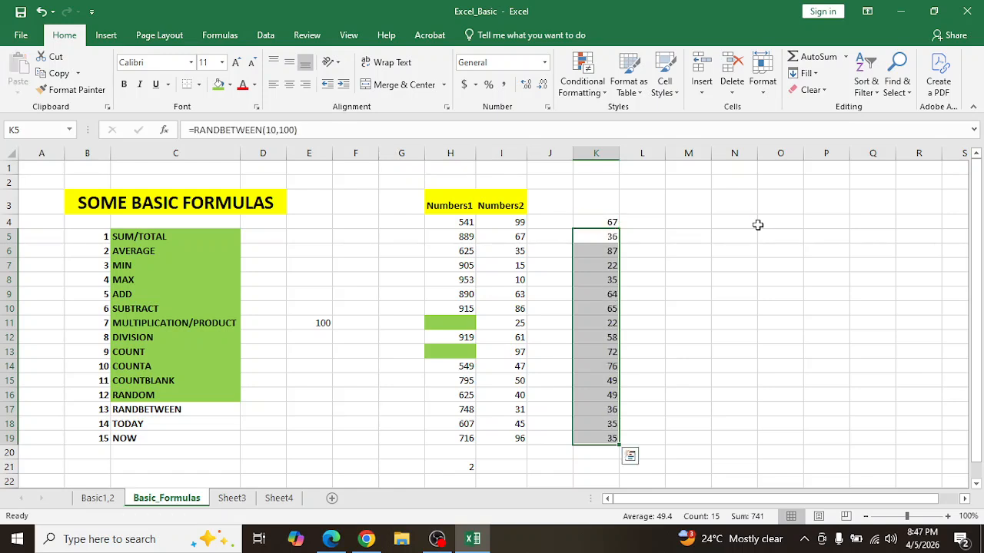
pyautogui.press('Up')
pyautogui.hotkey('ctrl', 'shift', 'Down')
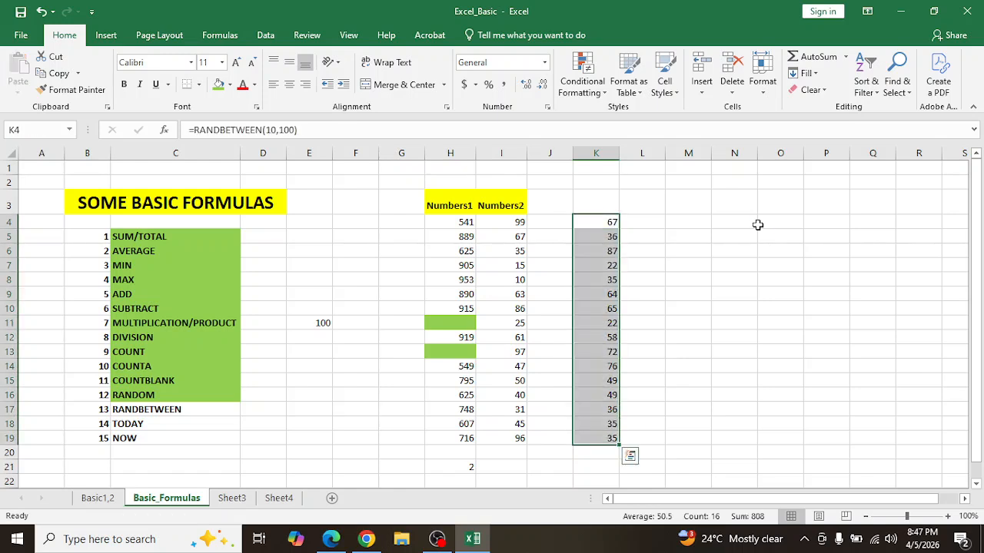
# Enter the formula =RANDBETWEEN(20,80) in cell L4, beside the first random column
pyautogui.press('Right')
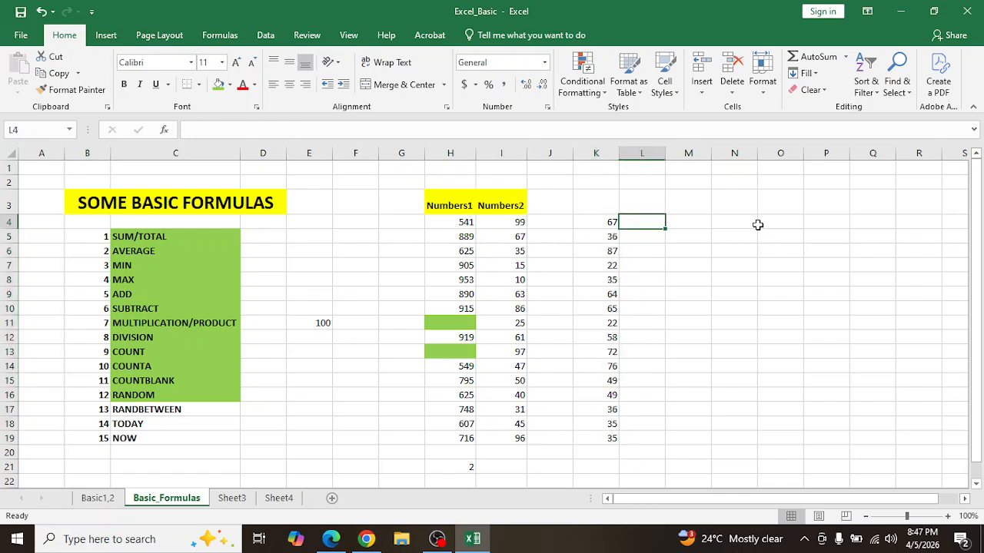
pyautogui.press('Left')
pyautogui.press('Right')
pyautogui.press('Left')
pyautogui.press('Right')
pyautogui.write('=')
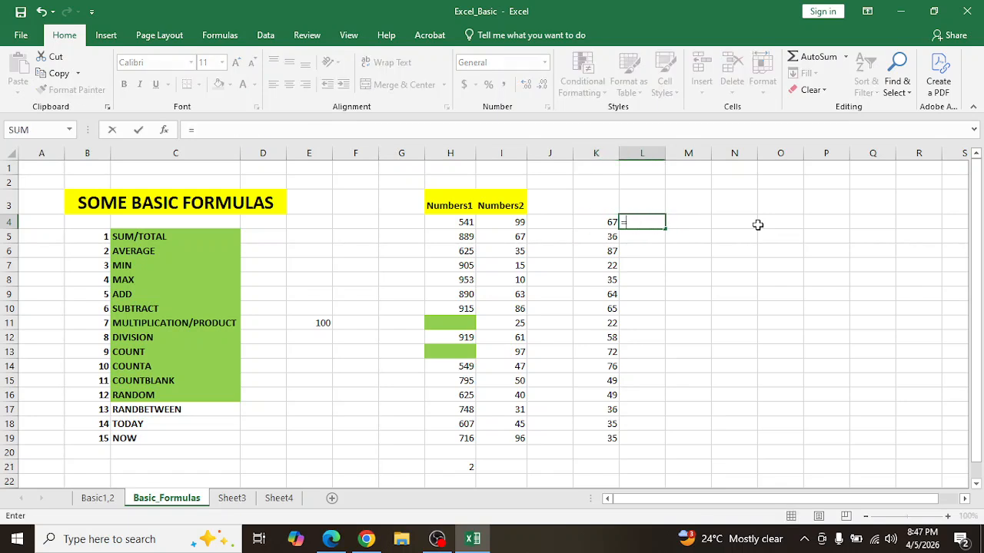
pyautogui.write('RAND')
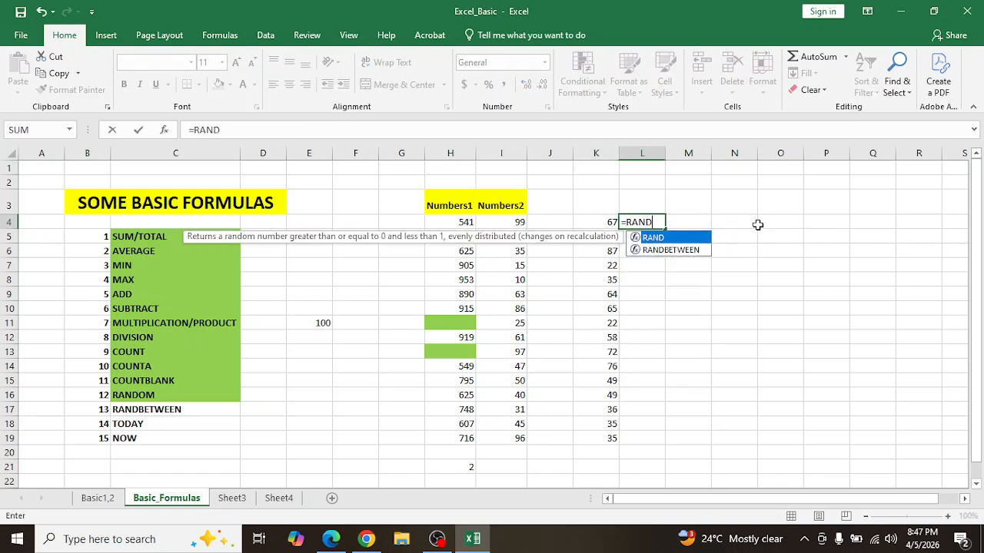
pyautogui.press('Down')
pyautogui.press('Tab')
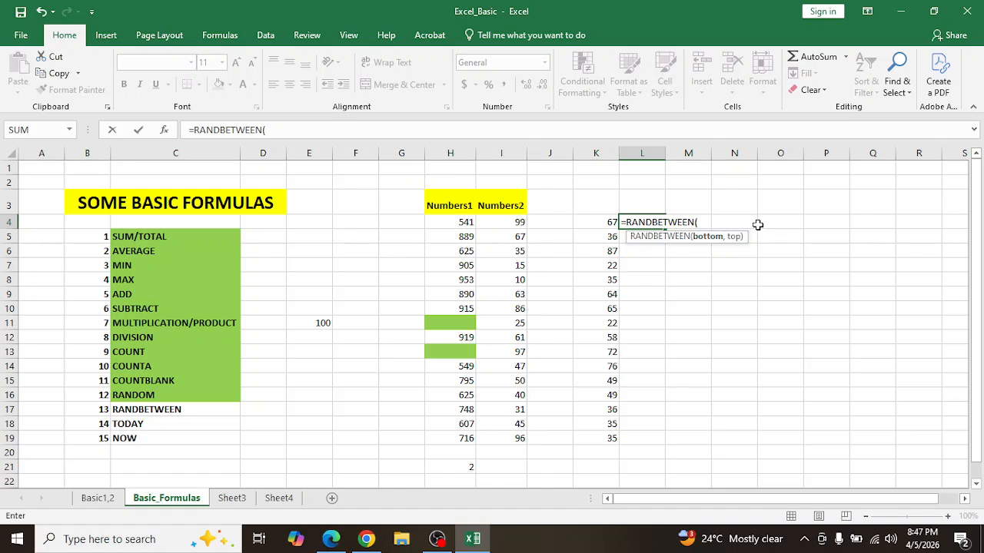
pyautogui.write('20,80')
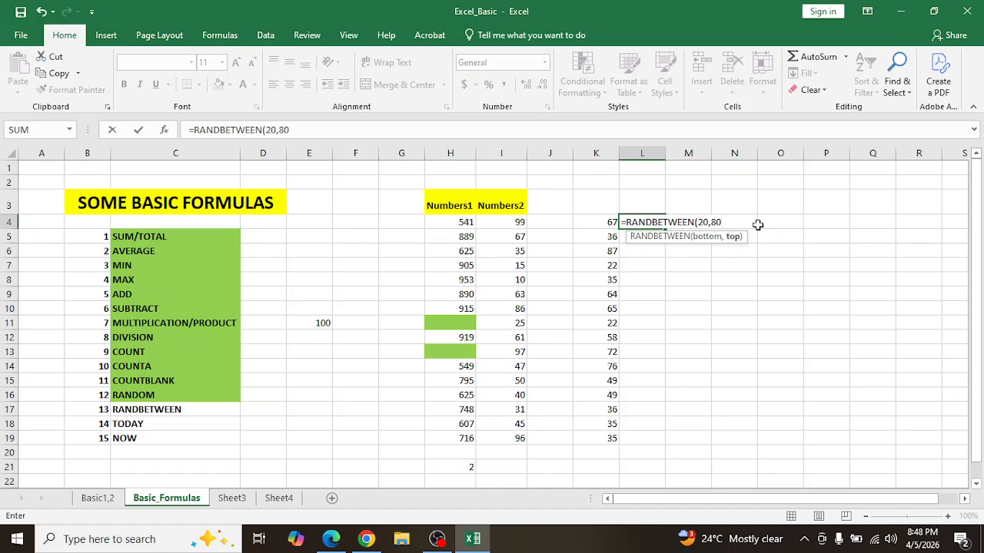
pyautogui.write(')')
pyautogui.press('Return')
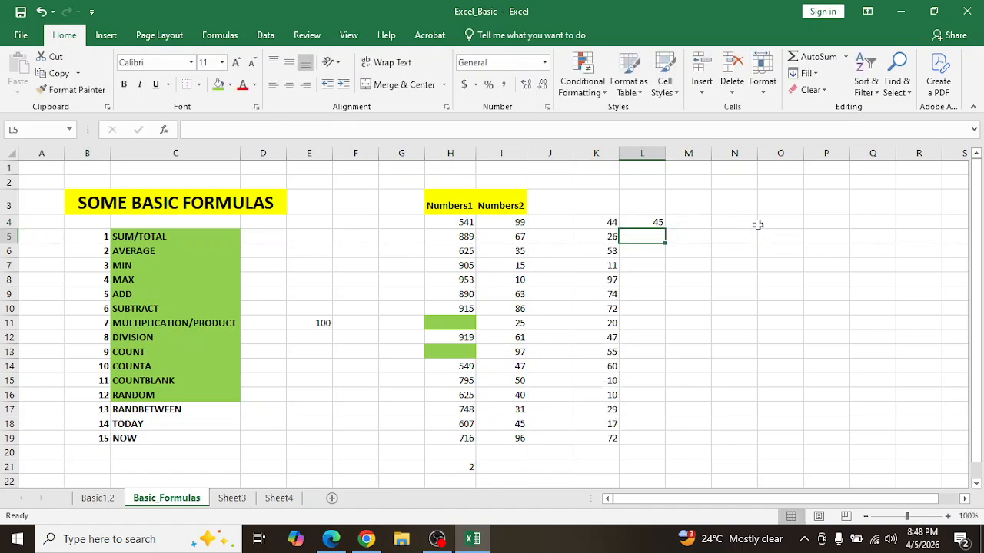
# Examine the recalculated RANDBETWEEN results in the first cells of column K
pyautogui.press('Up')
pyautogui.press('Left')
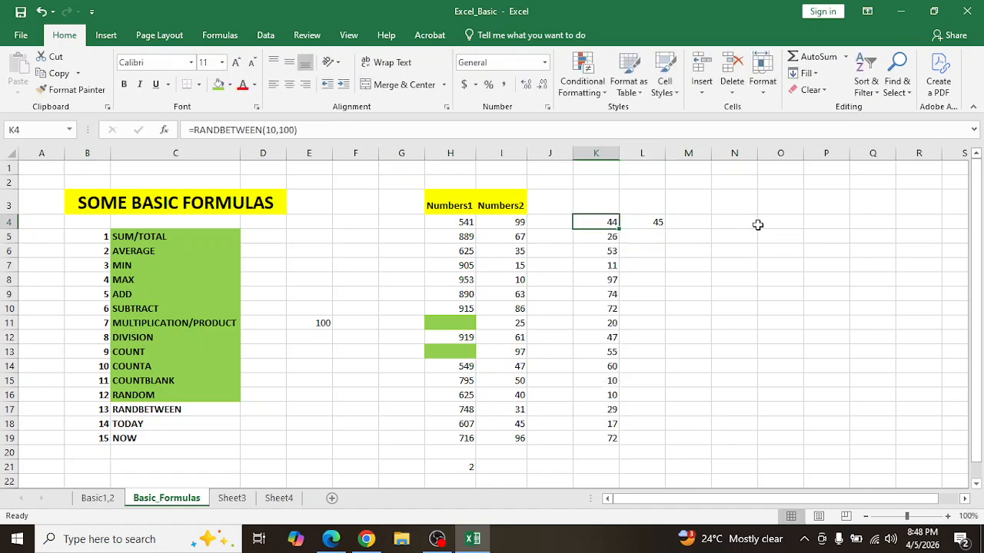
pyautogui.press('Down')
pyautogui.press('Down')
pyautogui.press('Down')
pyautogui.press('Up')
pyautogui.press('Up')
pyautogui.press('Up')
pyautogui.press('Down')
pyautogui.press('Up')
pyautogui.press('Down')
pyautogui.press('Up')
# Copy the =RANDBETWEEN(20,80) formula from L4 down the column to cell L19
pyautogui.press('Right')
pyautogui.hotkey('ctrl', 'c')
pyautogui.press('Left')
pyautogui.hotkey('ctrl', 'Down')
pyautogui.press('Right')
pyautogui.hotkey('ctrl', 'shift', 'Up')
pyautogui.press('Return')
# Convert the RANDBETWEEN formulas in K4:K19 to fixed numbers by pasting the copied range over itself as values
pyautogui.press('Up')
pyautogui.press('Left')
pyautogui.hotkey('ctrl', 'Up')
pyautogui.hotkey('ctrl', 'shift', 'Down')
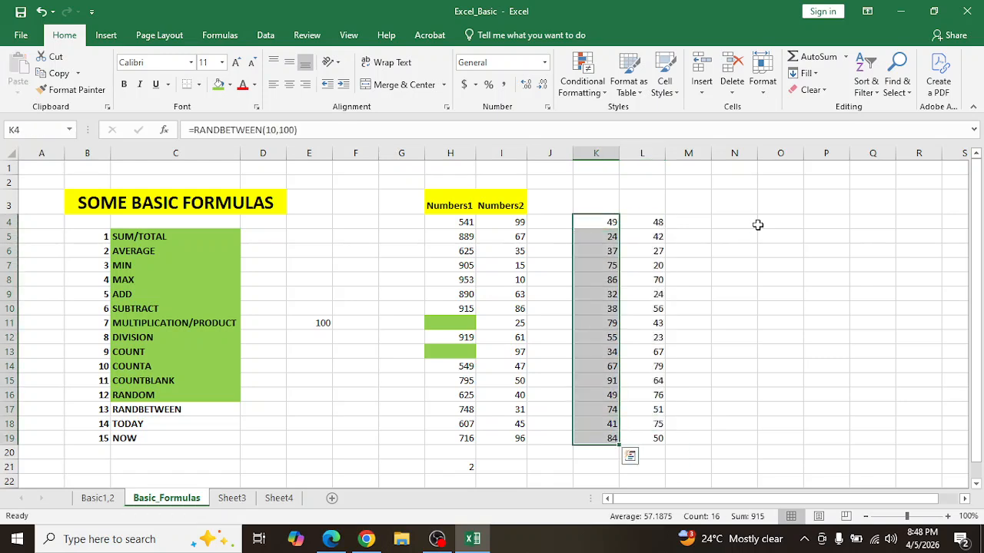
pyautogui.hotkey('ctrl', 'c')
pyautogui.hotkey('ctrl', 'q')
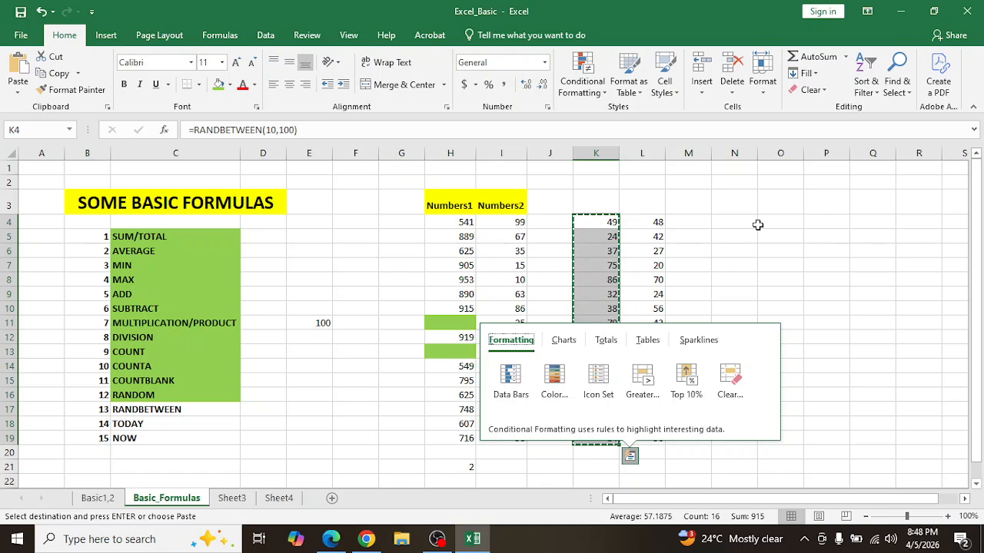
pyautogui.press('Escape')
pyautogui.rightClick(601, 235)
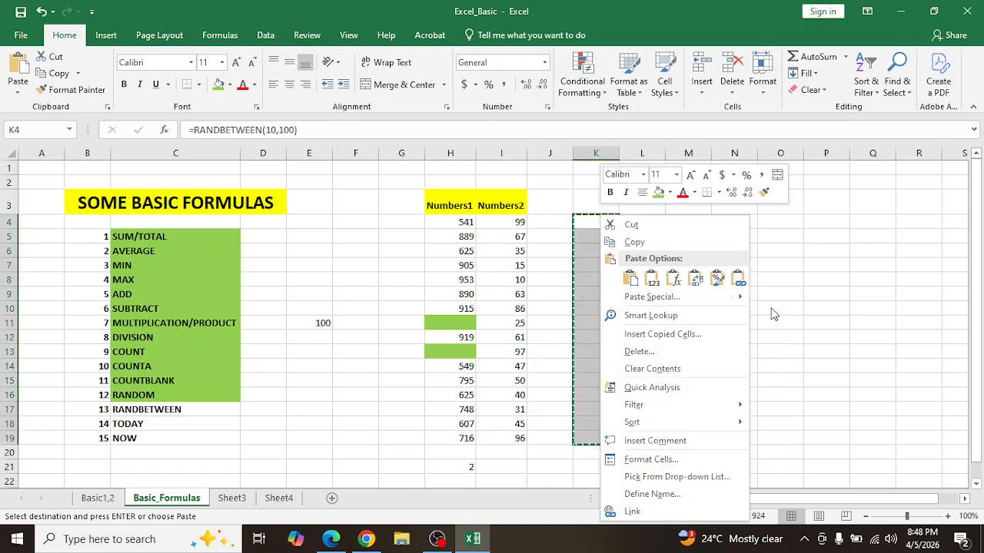
pyautogui.moveTo(744, 298)
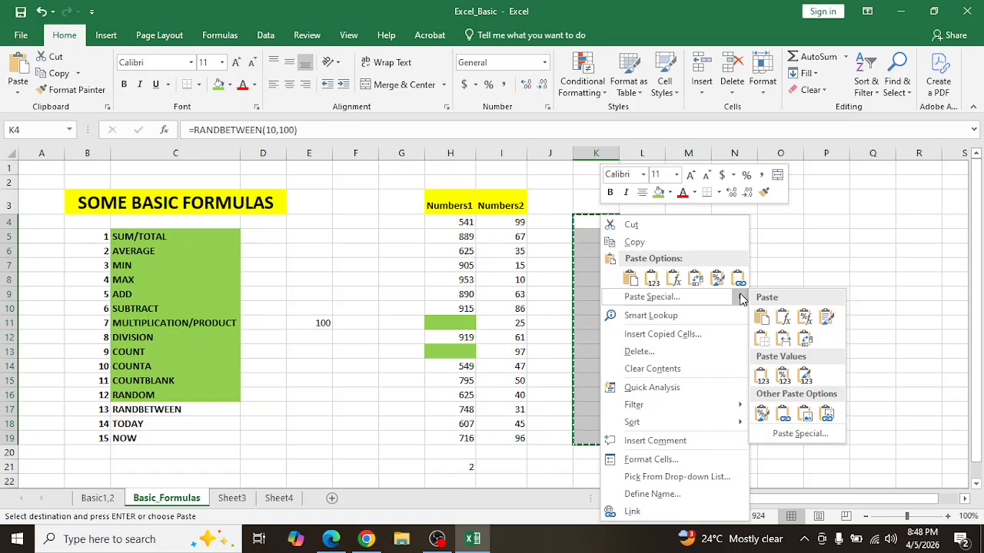
pyautogui.click(799, 433)
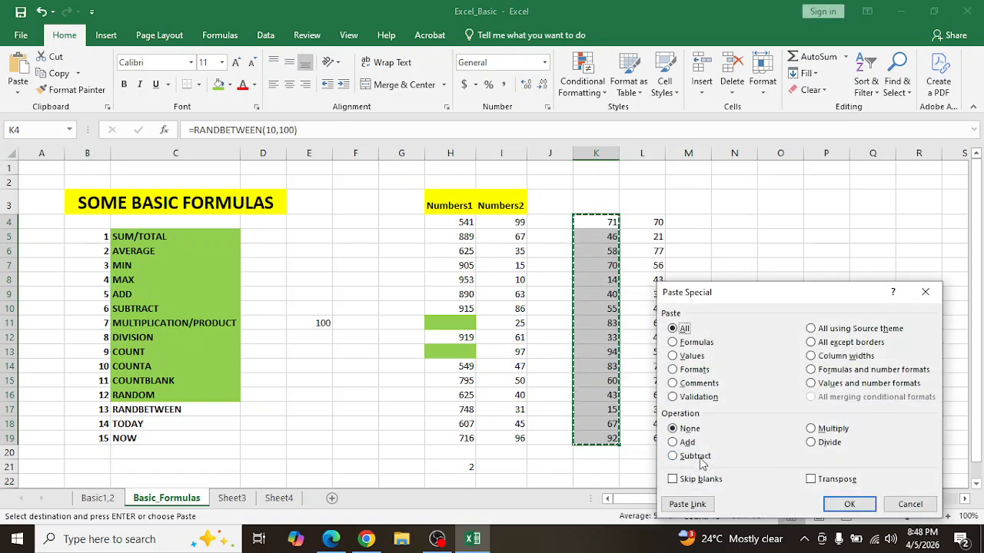
pyautogui.click(690, 357)
pyautogui.click(849, 504)
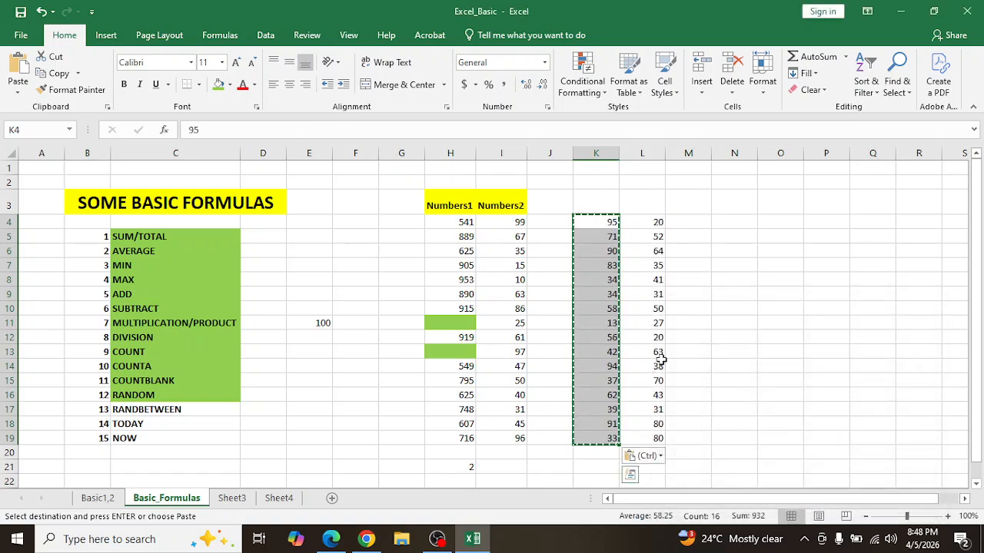
pyautogui.press('Escape')
# Compare the fixed values at the top of column K with the live RANDBETWEEN formula in L4
pyautogui.click(592, 226)
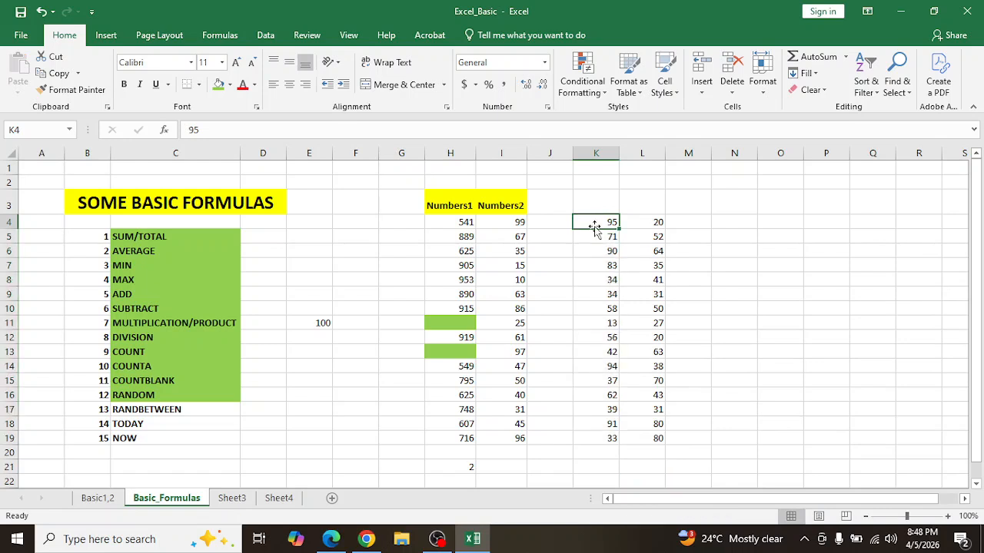
pyautogui.press('Up')
pyautogui.press('Down')
pyautogui.press('Down')
pyautogui.press('Up')
pyautogui.press('Down')
pyautogui.press('Up')
pyautogui.press('Right')
pyautogui.press('Left')
pyautogui.press('Right')
pyautogui.press('Right')
pyautogui.press('Left')
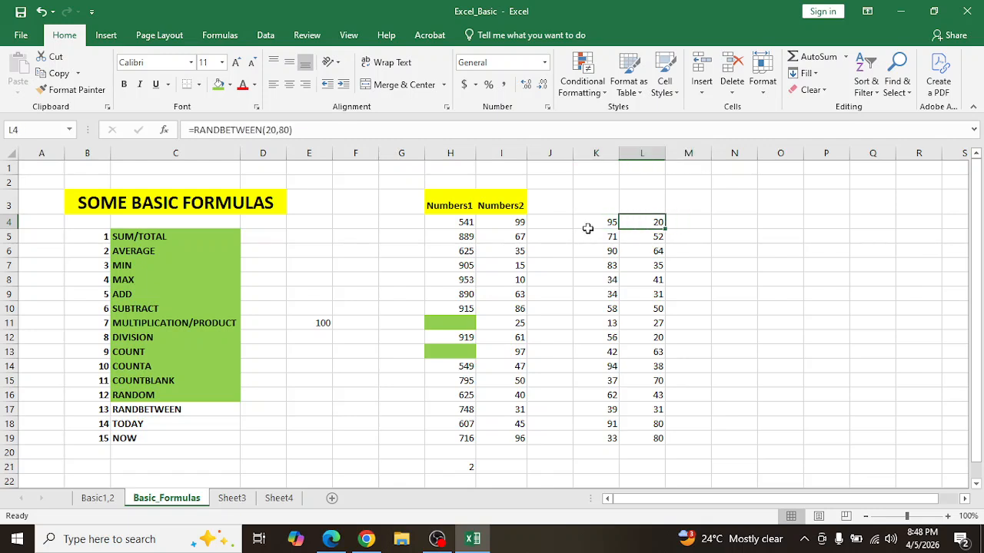
pyautogui.press('Left')
pyautogui.press('Left')
pyautogui.press('Left')
pyautogui.press('Left')
pyautogui.press('Left')
pyautogui.press('Left')
pyautogui.press('Left')
pyautogui.press('Left')
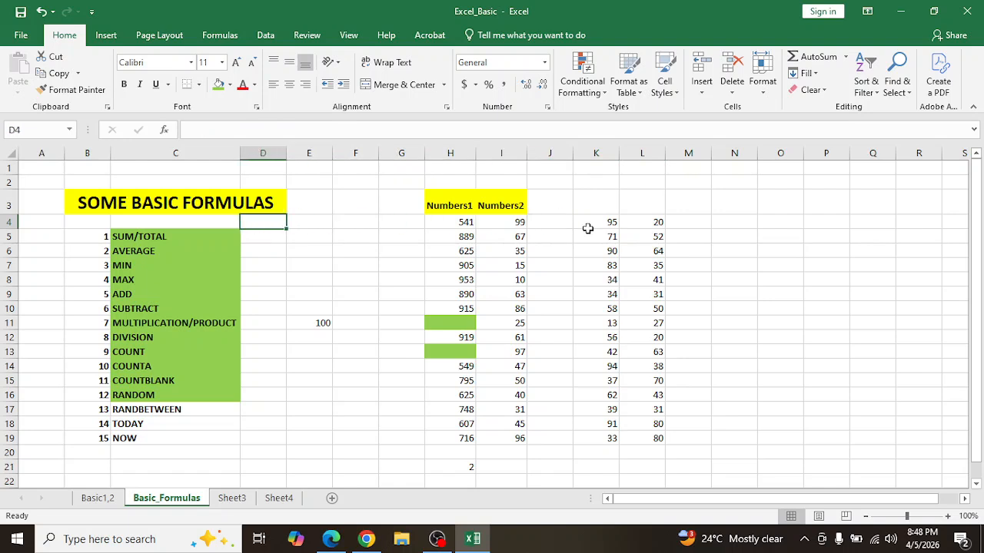
pyautogui.press('Left')
pyautogui.press('Down')
# Select the block N4:R13 and enter =RANDBETWEEN(100,1000) in its first cell, N4
pyautogui.press('Right')
pyautogui.press('Right')
pyautogui.press('Right')
pyautogui.press('Right')
pyautogui.press('Right')
pyautogui.press('Right')
pyautogui.press('Right')
pyautogui.press('Right')
pyautogui.press('Right')
pyautogui.press('Right')
pyautogui.press('Up')
pyautogui.press('Right')
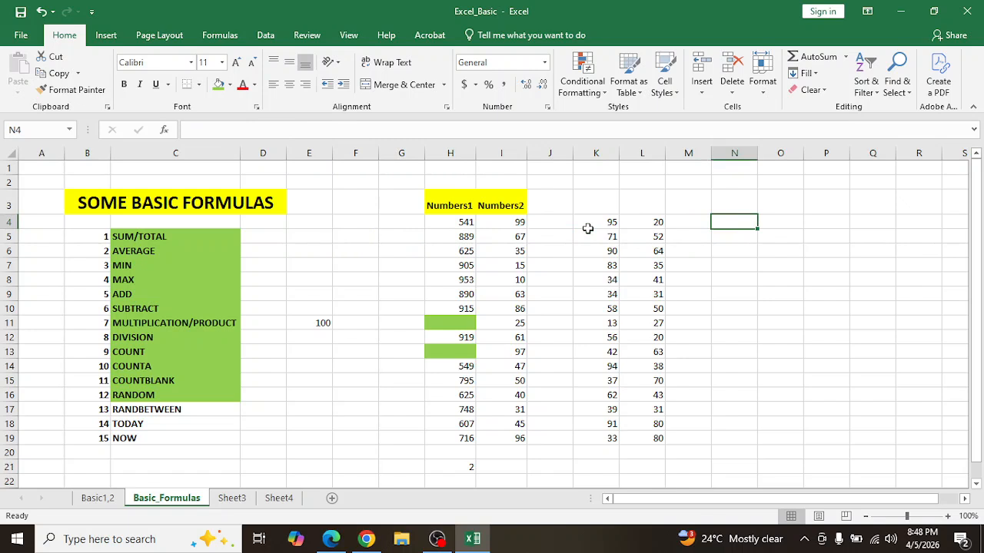
pyautogui.hotkey('shift', 'Right')
pyautogui.hotkey('shift', 'Right')
pyautogui.hotkey('shift', 'Right')
pyautogui.hotkey('shift', 'Right')
pyautogui.hotkey('shift', 'Down')
pyautogui.hotkey('shift', 'Down')
pyautogui.hotkey('shift', 'Down')
pyautogui.hotkey('shift', 'Down')
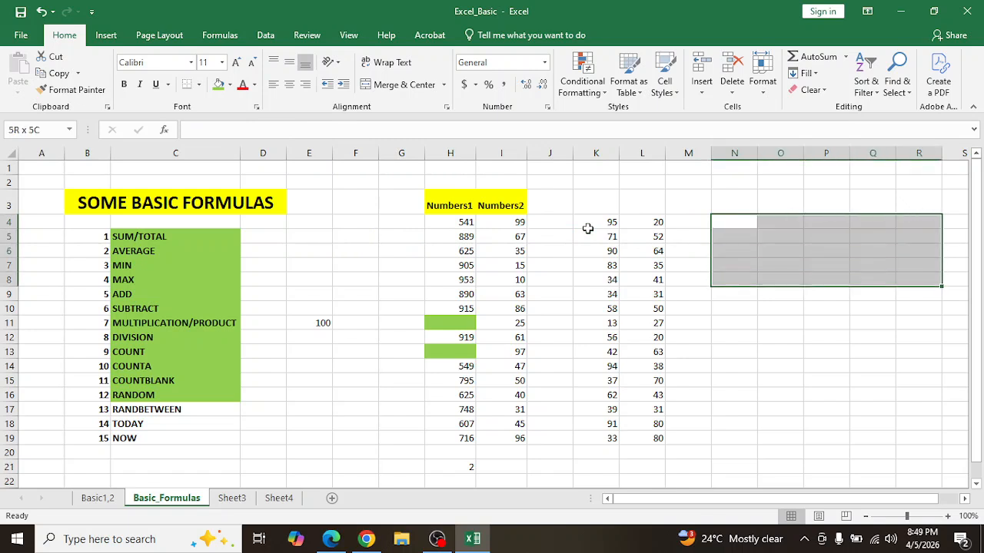
pyautogui.hotkey('shift', 'Down')
pyautogui.hotkey('shift', 'Down')
pyautogui.hotkey('shift', 'Down')
pyautogui.hotkey('shift', 'Down')
pyautogui.hotkey('shift', 'Down')
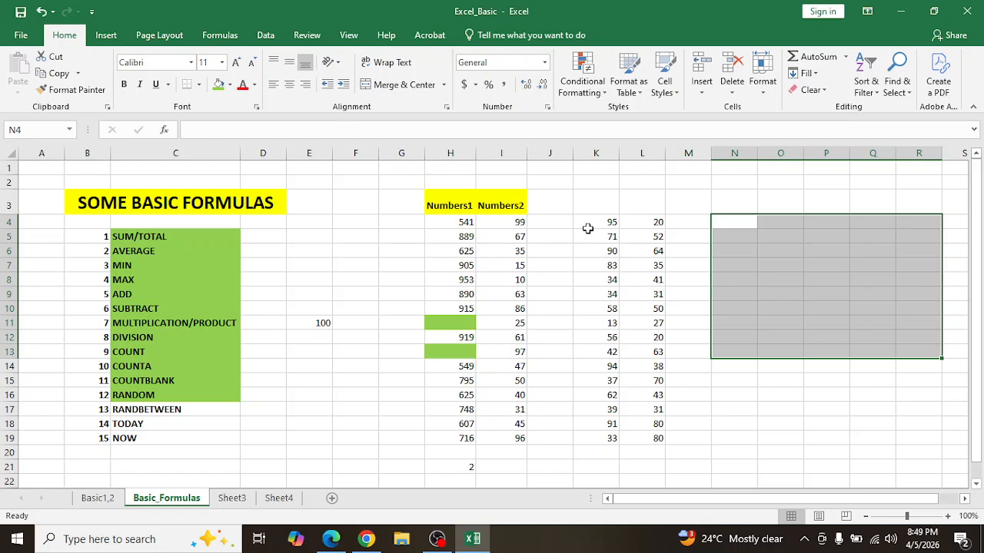
pyautogui.write('=RAN')
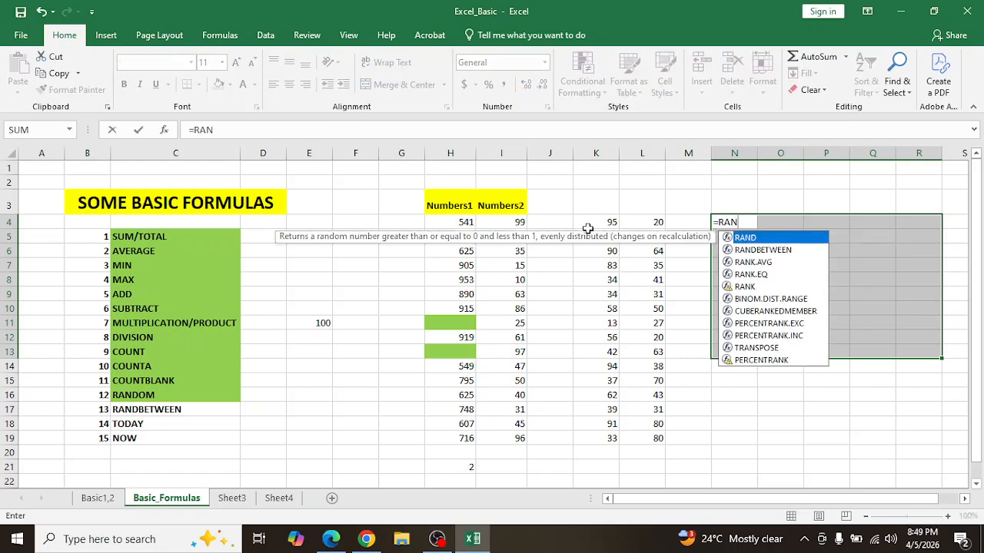
pyautogui.press('Down')
pyautogui.press('Tab')
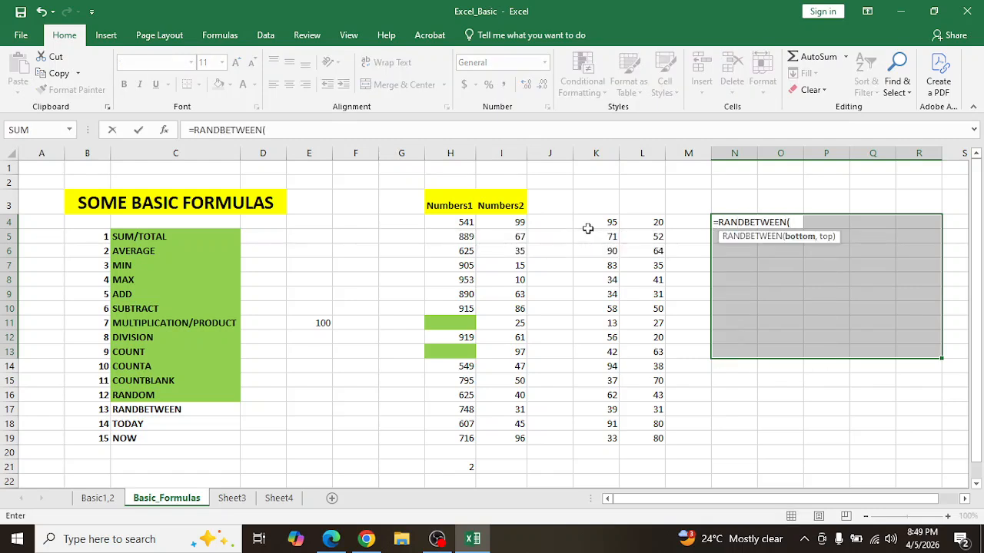
pyautogui.write('100')
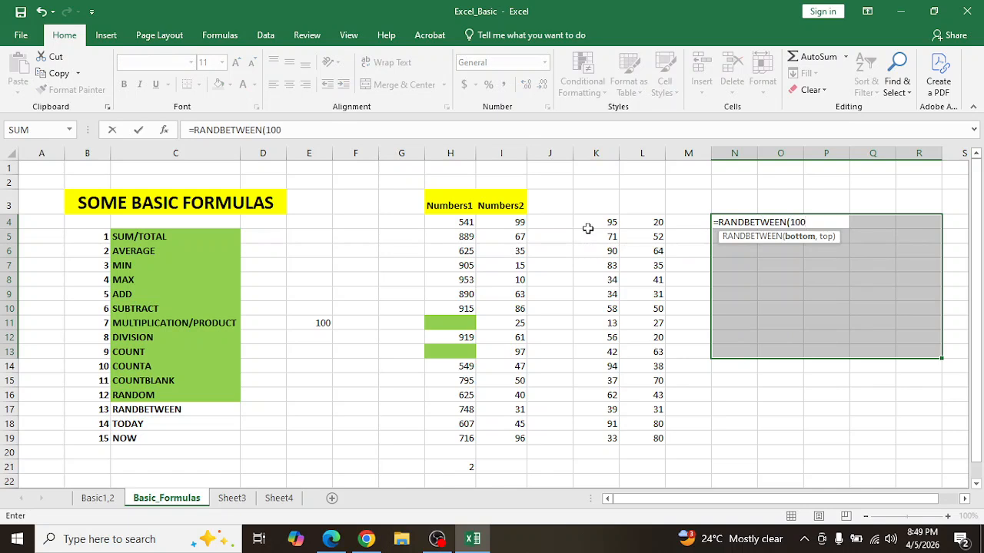
pyautogui.write(',1000')
pyautogui.press('Return')
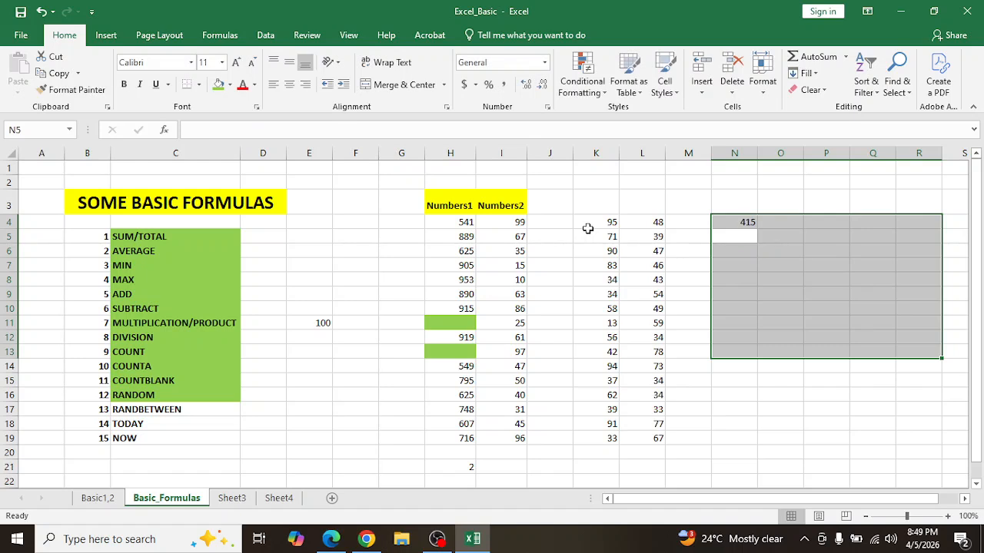
# Copy the RANDBETWEEN formula from N4 into the block O4:R11
pyautogui.press('Up')
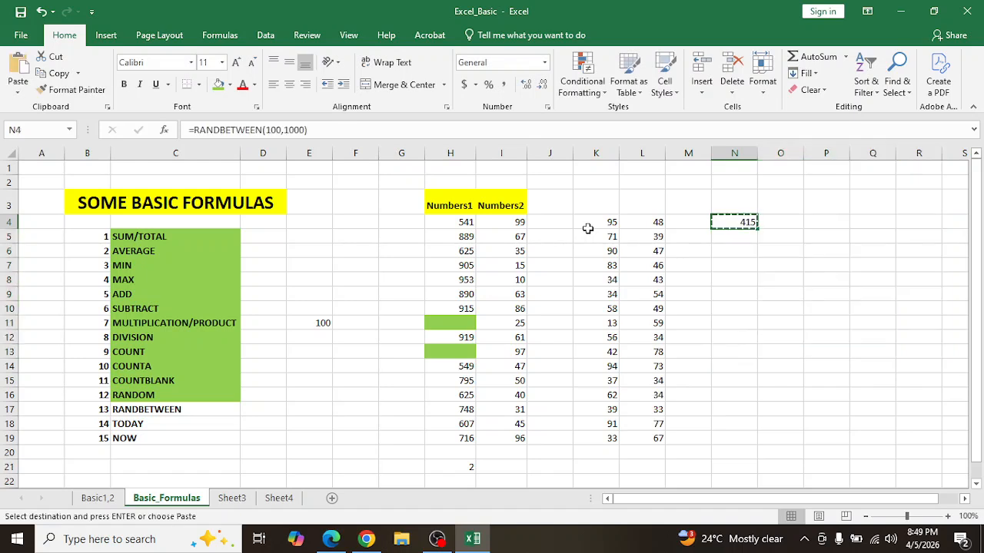
pyautogui.press('Right')
pyautogui.hotkey('shift', 'Right')
pyautogui.hotkey('shift', 'Right')
pyautogui.hotkey('shift', 'Right')
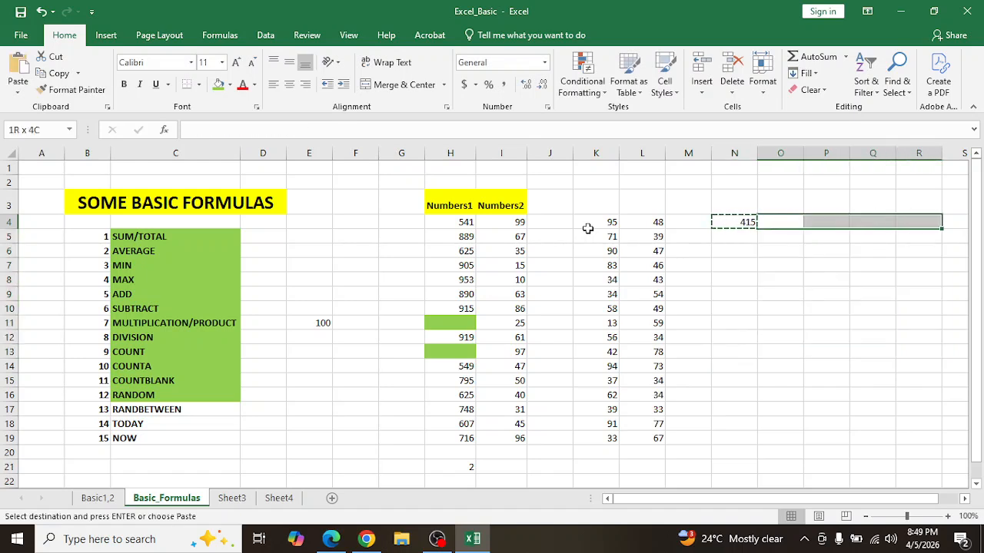
pyautogui.hotkey('shift', 'Down')
pyautogui.hotkey('shift', 'Down')
pyautogui.hotkey('shift', 'Down')
pyautogui.hotkey('shift', 'Down')
pyautogui.hotkey('shift', 'Down')
pyautogui.hotkey('shift', 'Down')
pyautogui.hotkey('shift', 'Down')
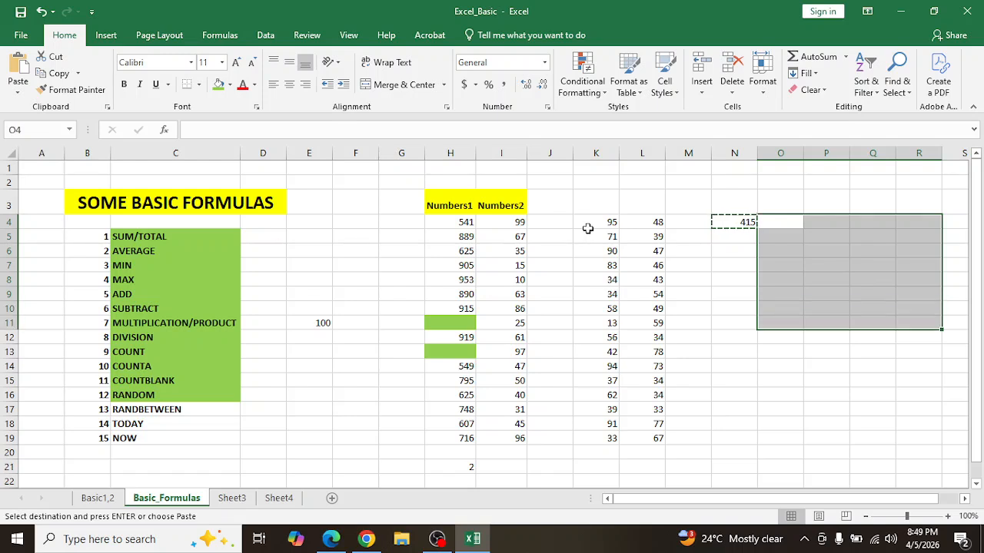
pyautogui.hotkey('ctrl', 'v')
# Check the copied RANDBETWEEN formulas in the first cells of the block beside N4, and end copy mode
pyautogui.press('Up')
pyautogui.press('Down')
pyautogui.press('Down')
pyautogui.press('Up')
pyautogui.press('Right')
pyautogui.press('Right')
pyautogui.press('Left')
pyautogui.press('Left')
pyautogui.press('Right')
pyautogui.press('Right')
pyautogui.press('Right')
pyautogui.press('Left')
pyautogui.press('Left')
pyautogui.press('Left')
pyautogui.press('Left')
pyautogui.press('Right')
pyautogui.press('Left')
pyautogui.press('Escape')
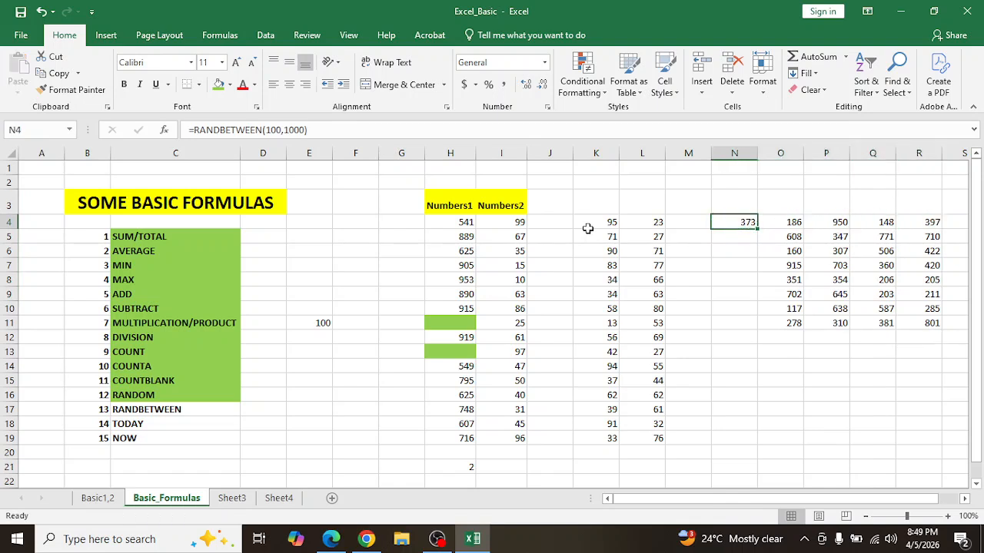
# Fill the RANDBETWEEN label in C17 with green to mark it as covered
pyautogui.click(159, 408)
pyautogui.click(218, 84)
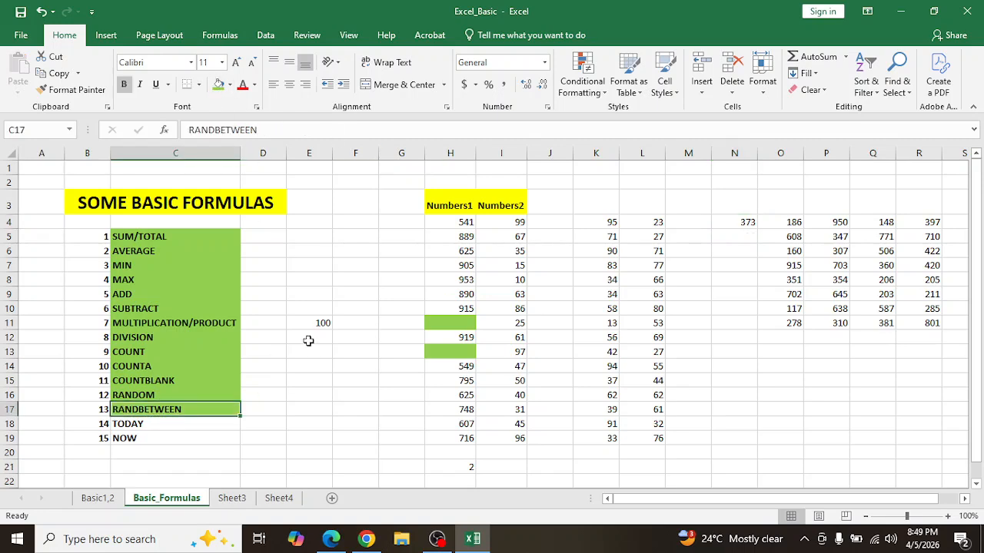
# Enter the =TODAY() formula in D18 beside the TODAY label
pyautogui.scroll(-1, 308, 341)
pyautogui.click(172, 370)
pyautogui.click(176, 391)
pyautogui.click(266, 367)
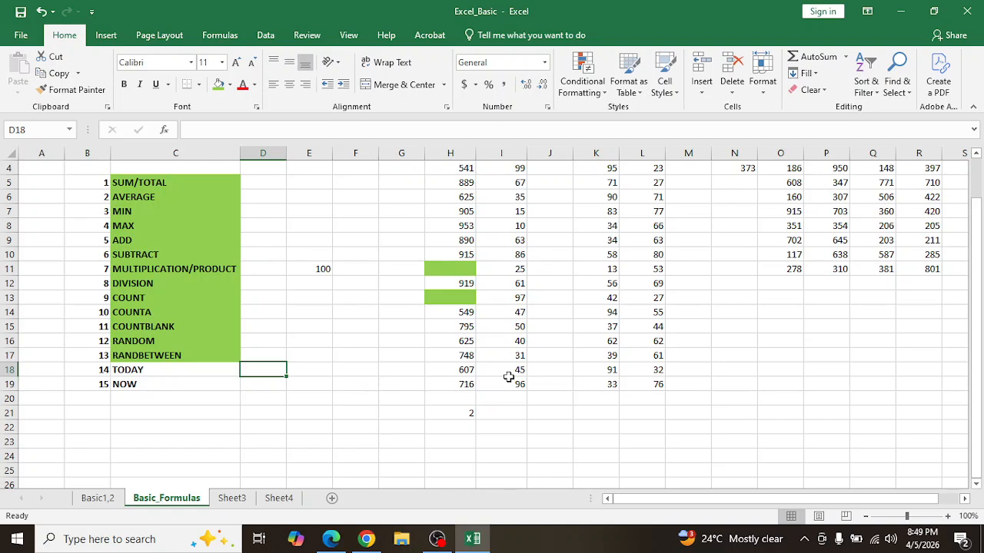
pyautogui.write('=')
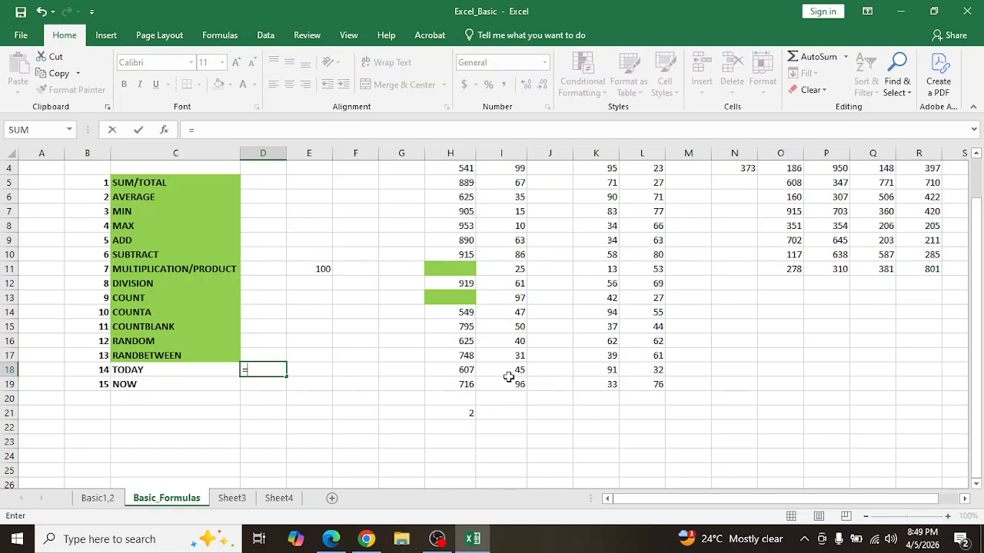
pyautogui.write('TO')
pyautogui.press('Tab')
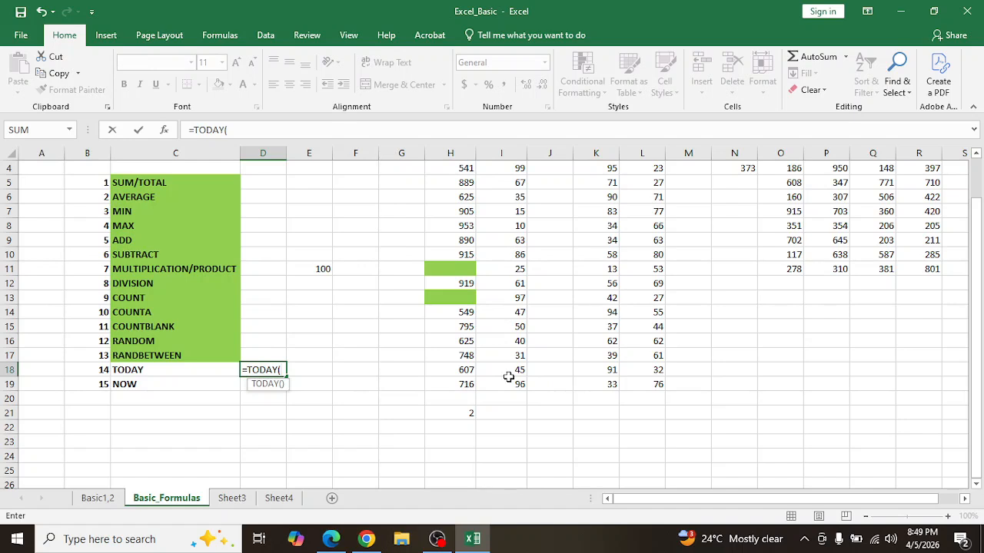
pyautogui.press('Return')
pyautogui.press('Up')
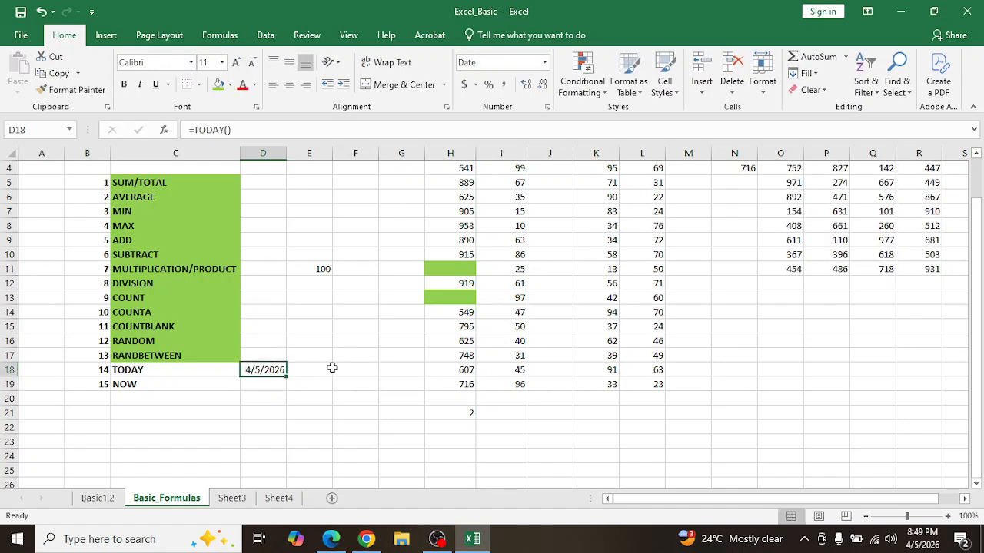
# Enter the =NOW() formula in D19 beside the NOW label
pyautogui.click(252, 383)
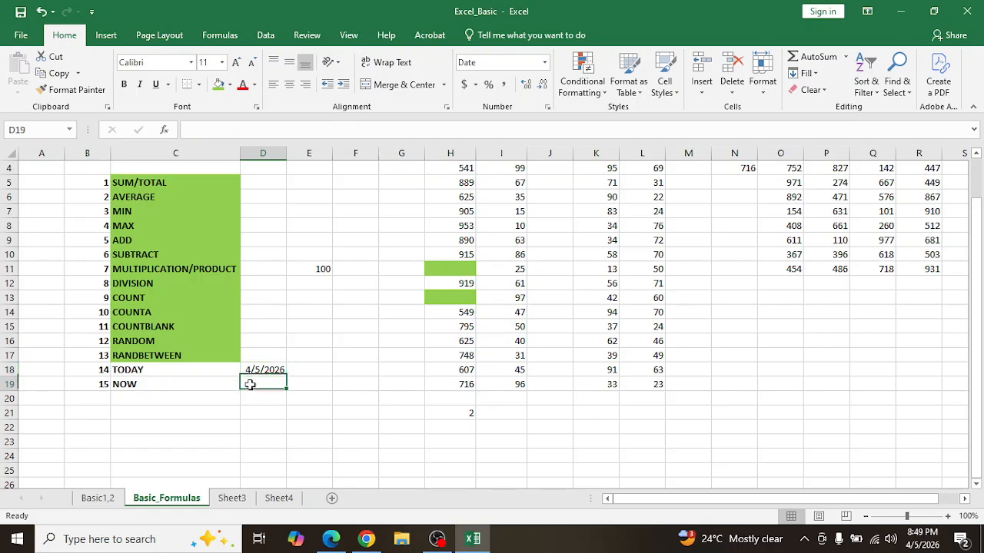
pyautogui.write('=')
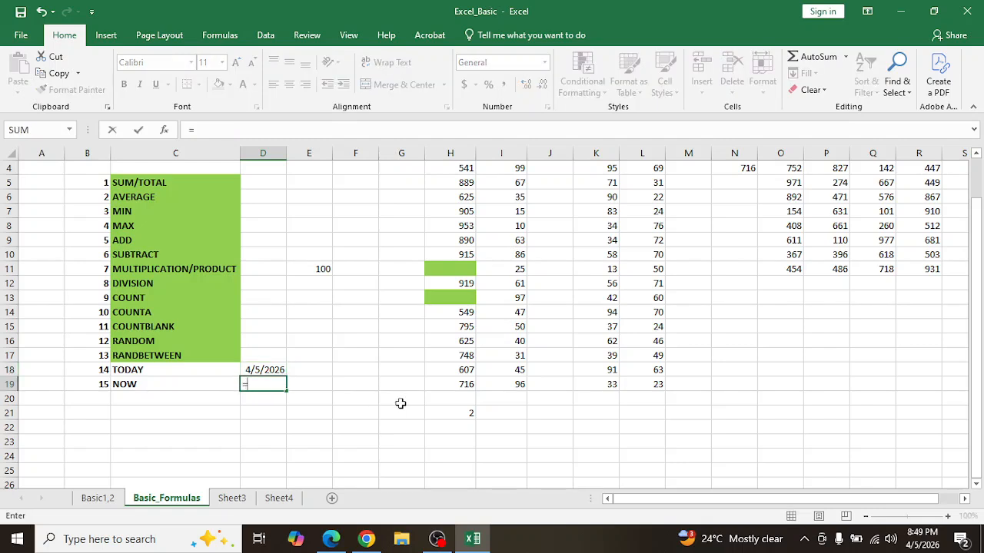
pyautogui.write('NOW')
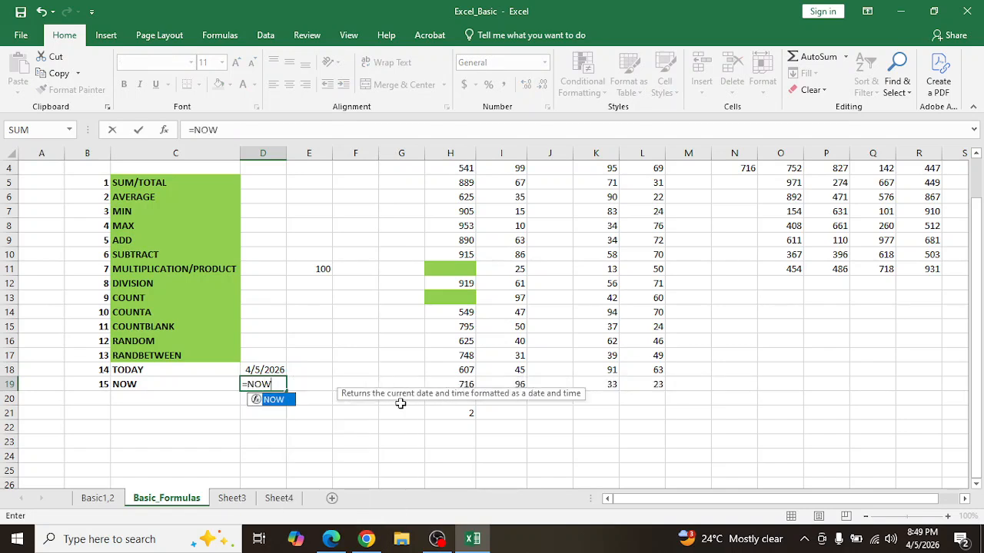
pyautogui.write('(')
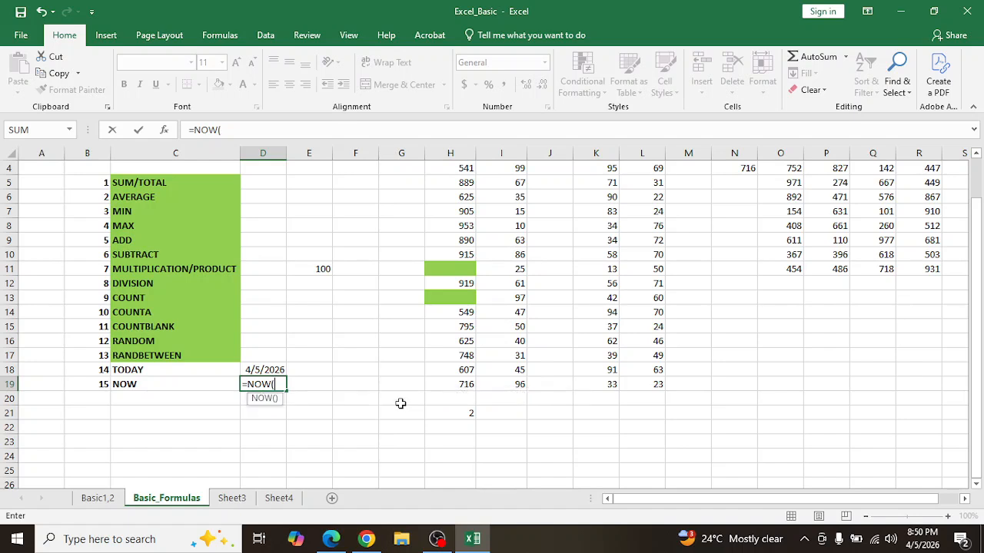
pyautogui.press('Return')
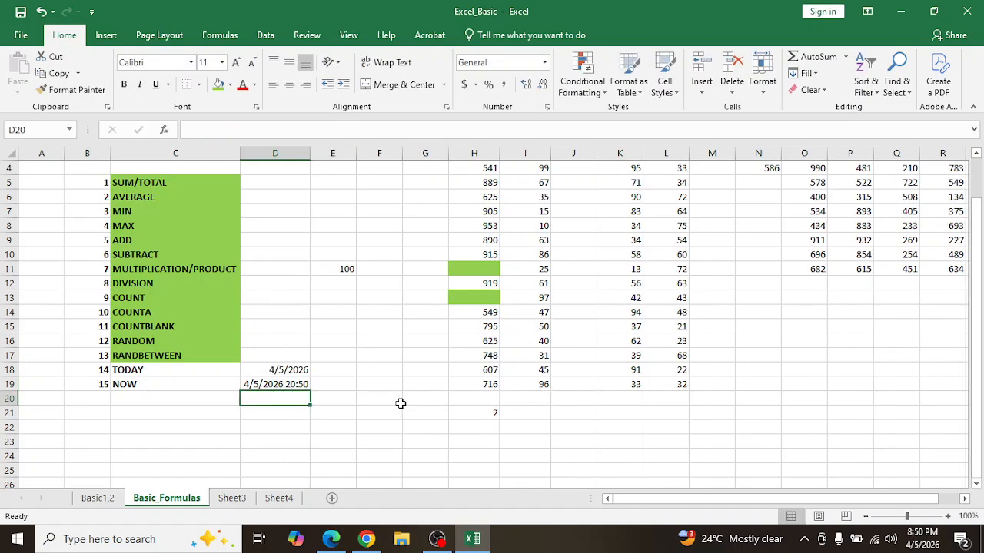
pyautogui.press('Up')
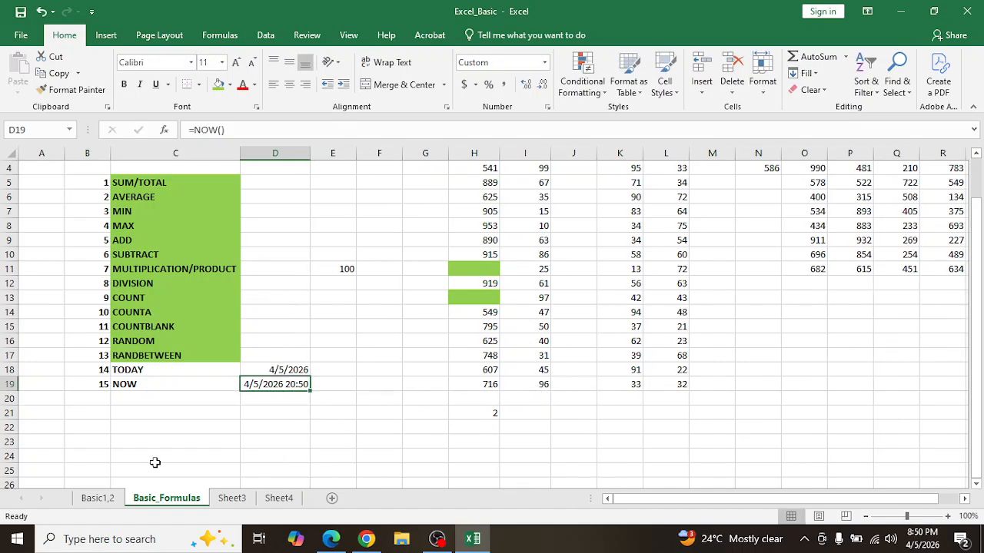
# Compare the TODAY and NOW formulas in D18:D19, and fill their labels in C18:C19 with green
pyautogui.click(146, 371)
pyautogui.click(283, 372)
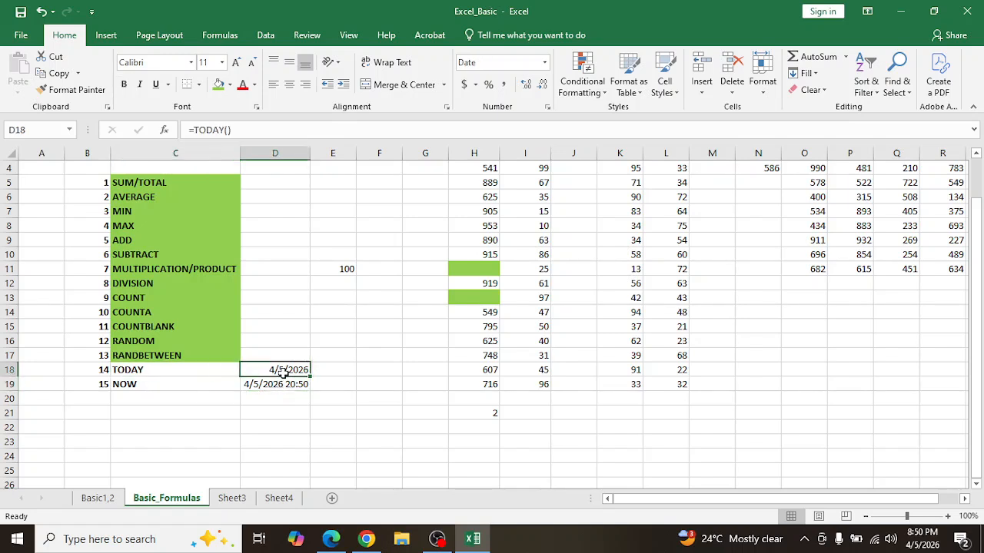
pyautogui.click(132, 388)
pyautogui.click(306, 385)
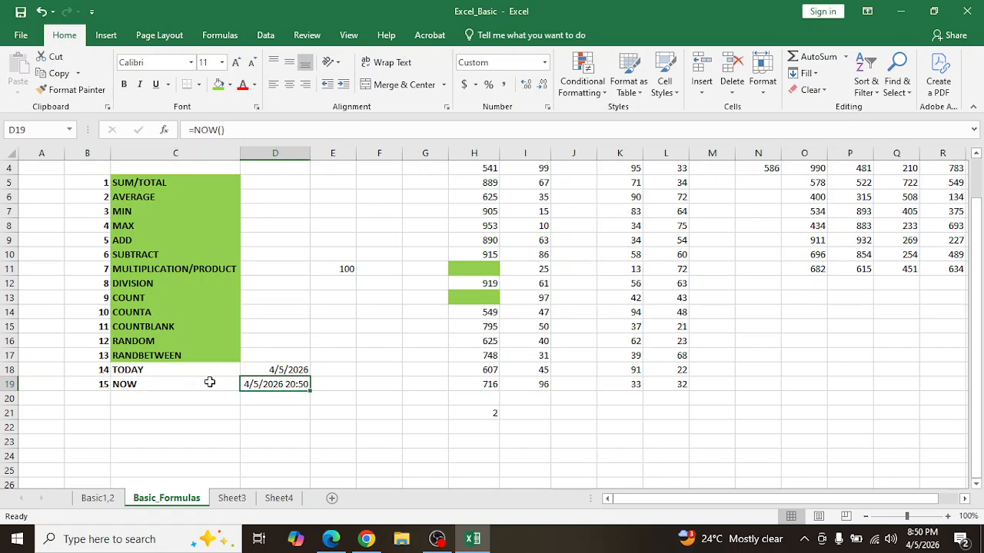
pyautogui.moveTo(160, 371); pyautogui.dragTo(165, 388)
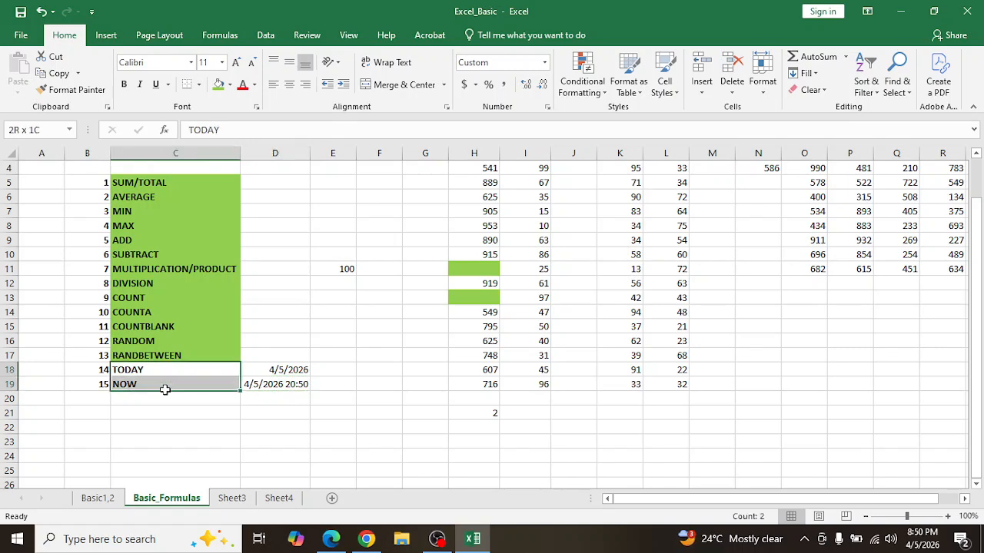
pyautogui.click(217, 86)
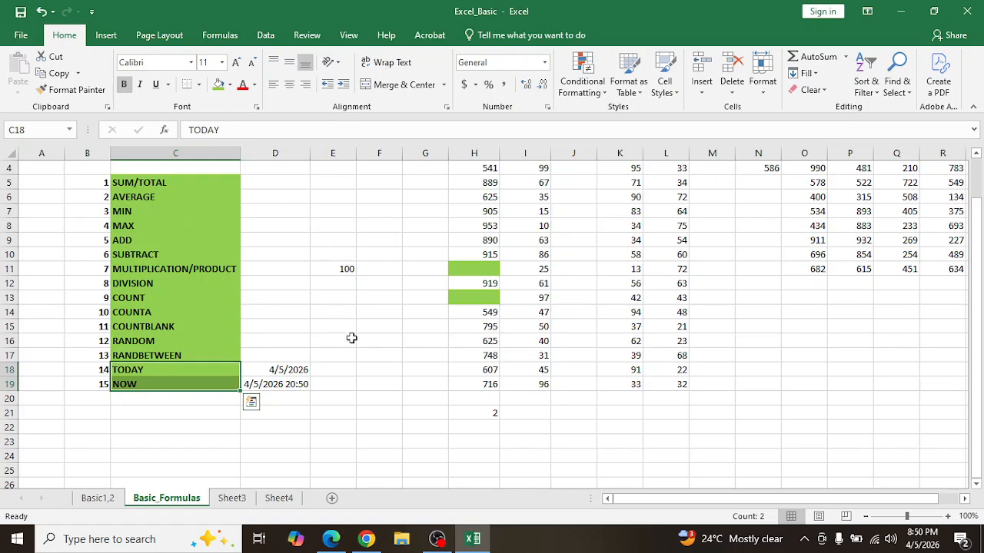
# Review the completed list of basic formulas, beginning with the SUM/TOTAL and AVERAGE rows
pyautogui.scroll(1, 284, 331)
pyautogui.click(270, 296)
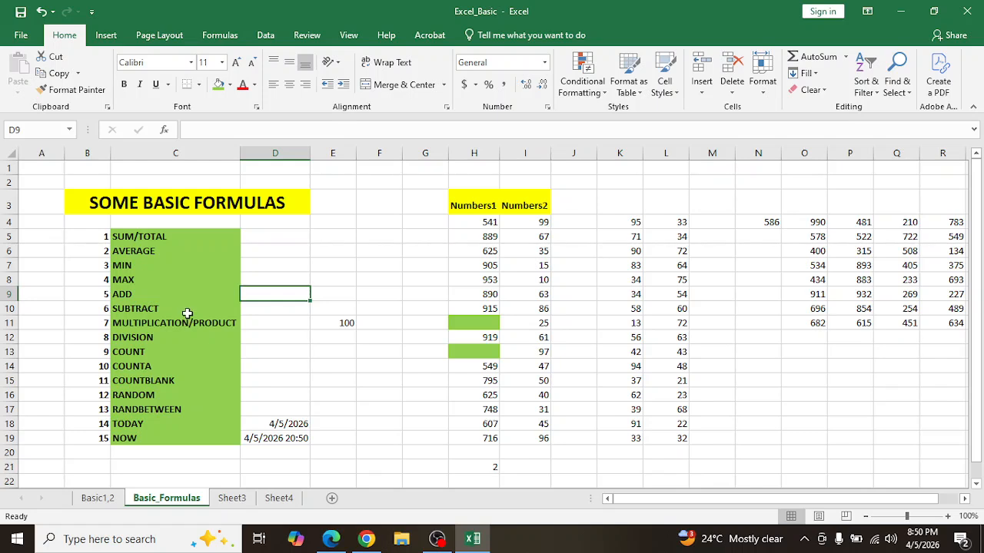
pyautogui.click(282, 233)
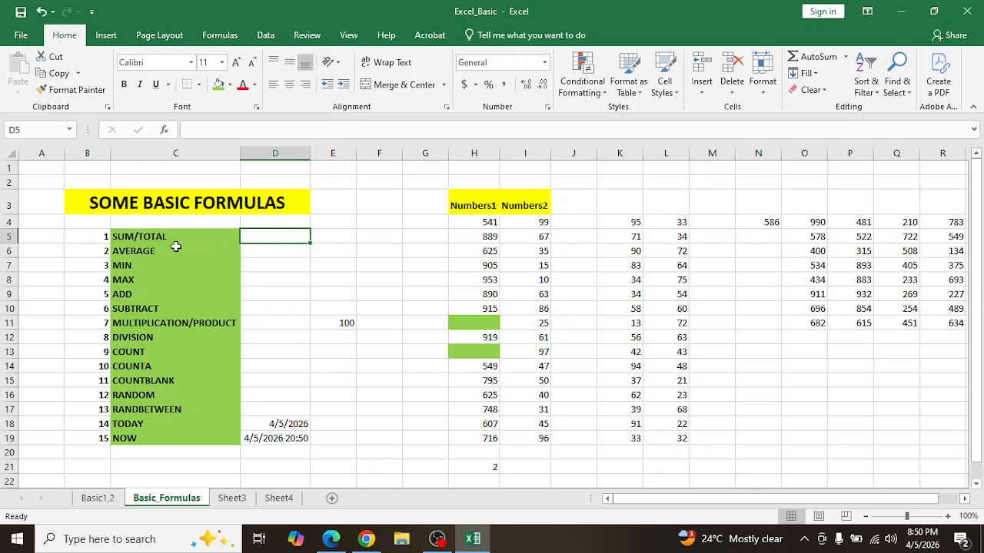
pyautogui.click(87, 236)
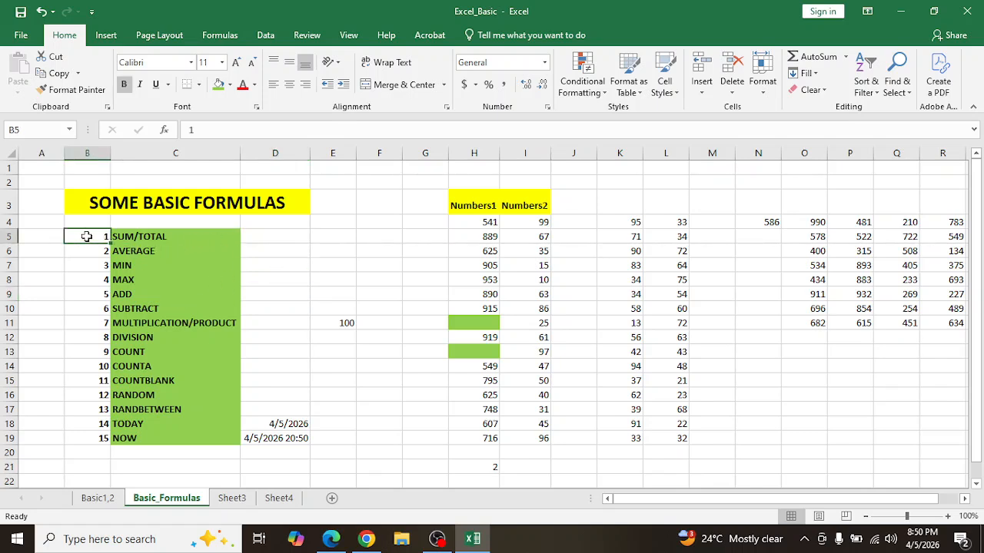
pyautogui.press('Right')
pyautogui.press('Left')
pyautogui.press('Right')
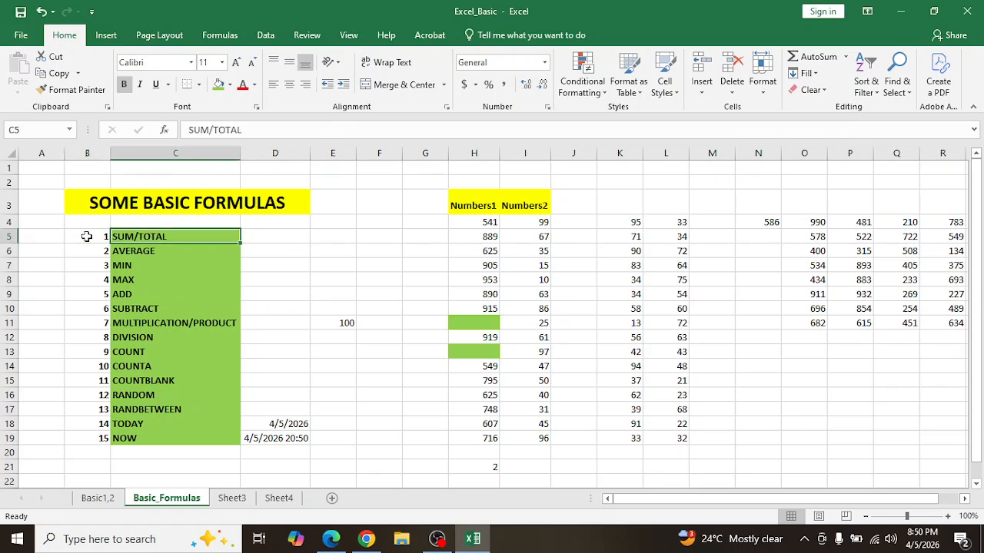
pyautogui.press('Down')
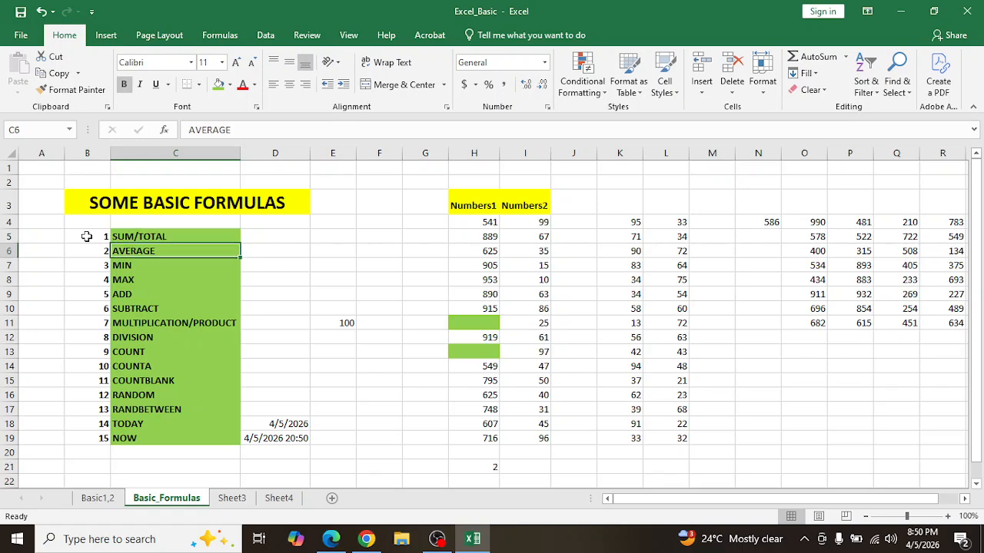
pyautogui.press('Up')
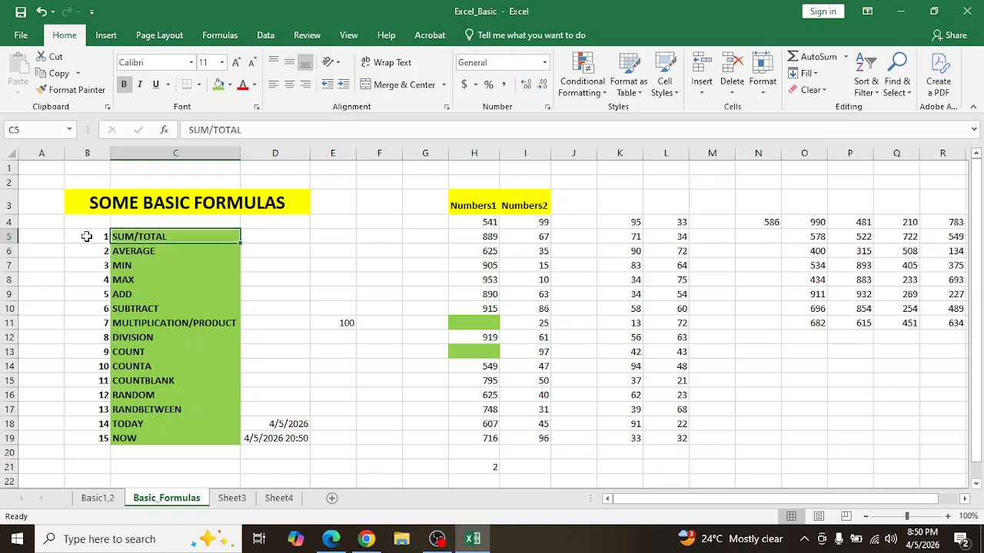
pyautogui.click(87, 236)
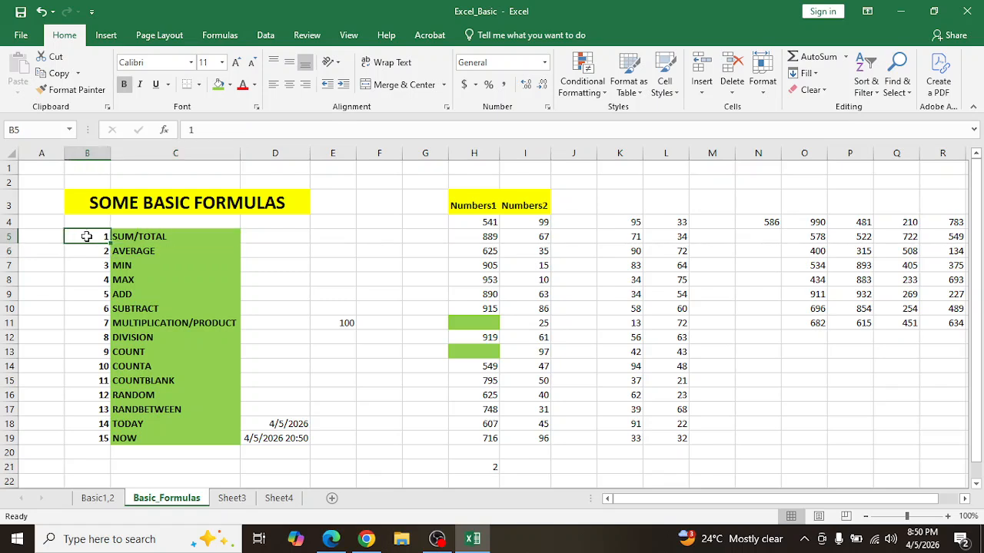